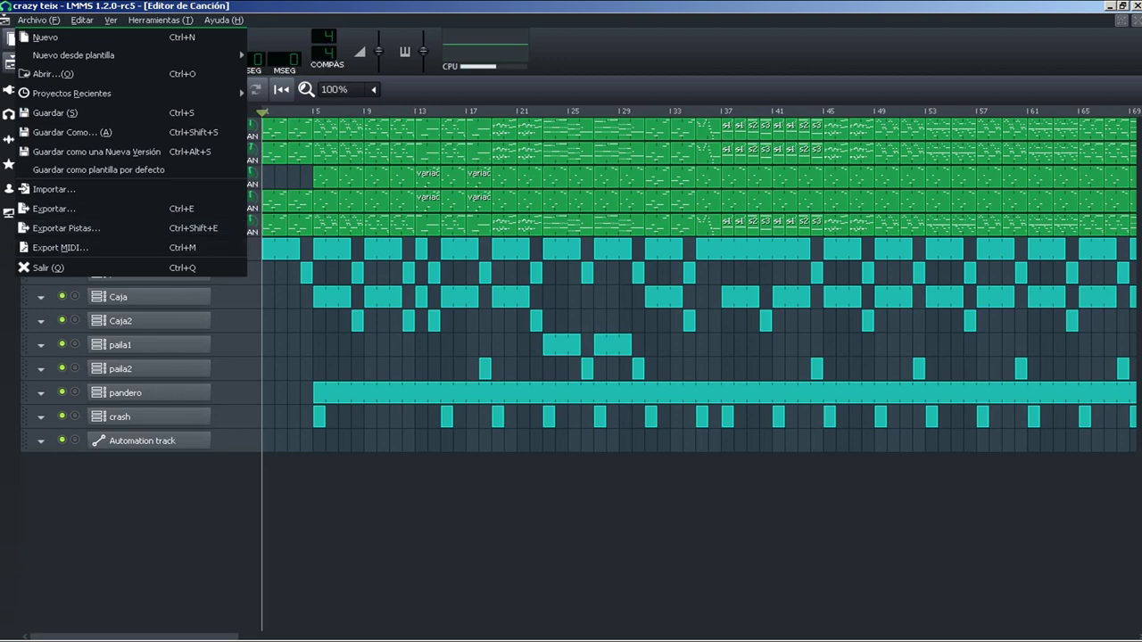
Look at the pandero pattern in the Beat+Bassline Editor and close the editor
key("Escape")
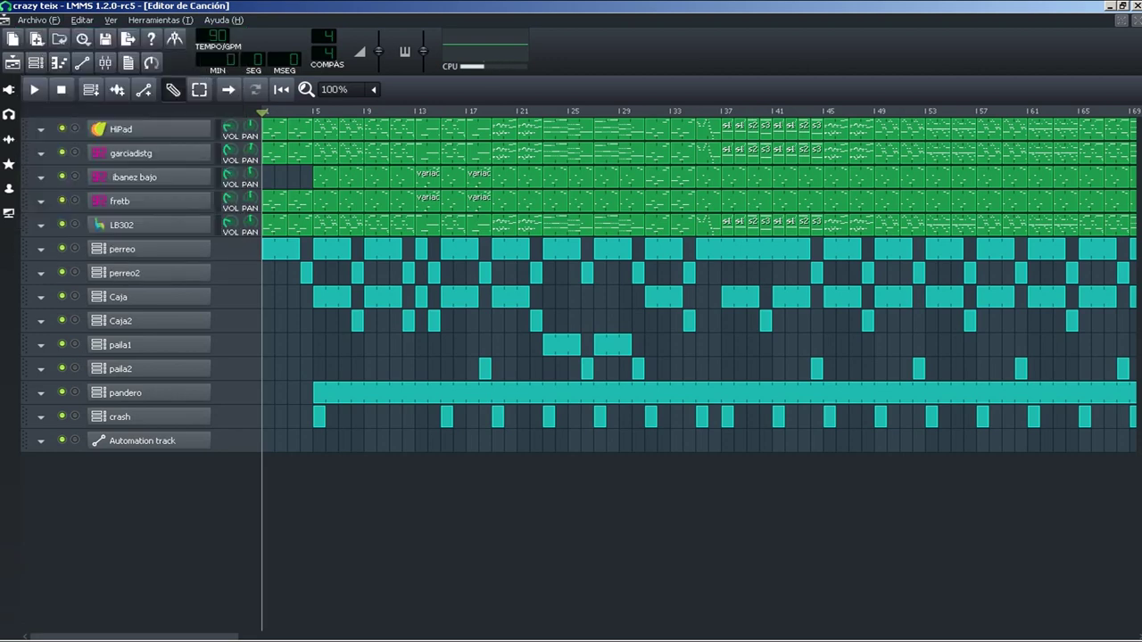
left_click(36, 62)
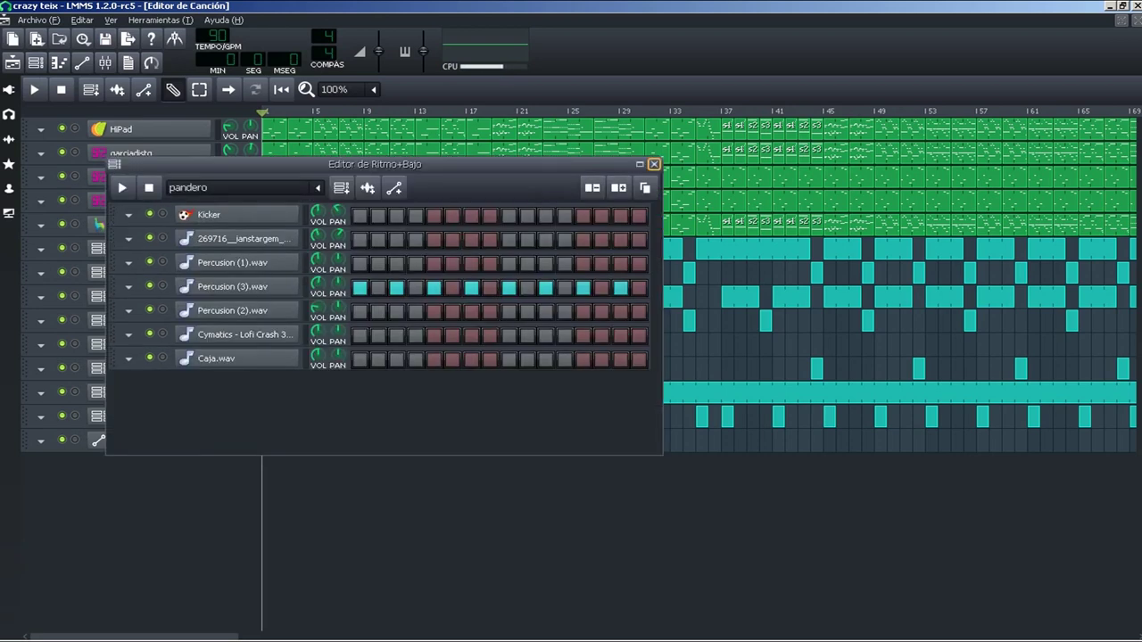
left_click(654, 164)
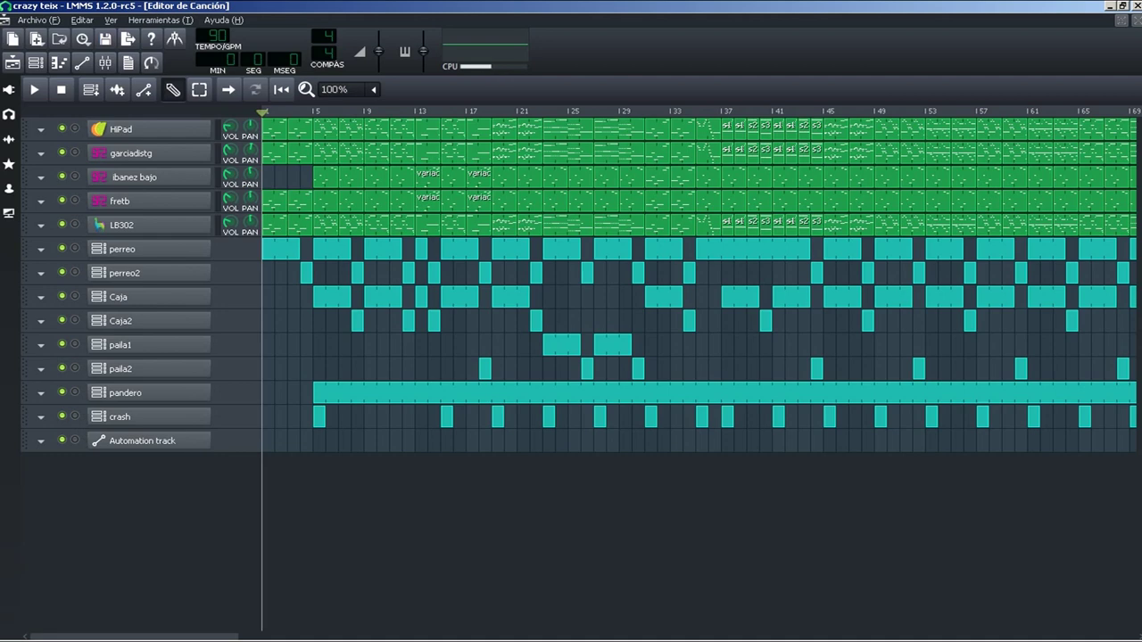
Switch to Windows Explorer and create a folder named "ozyy stems" inside the lmms folder
key("alt+Tab")
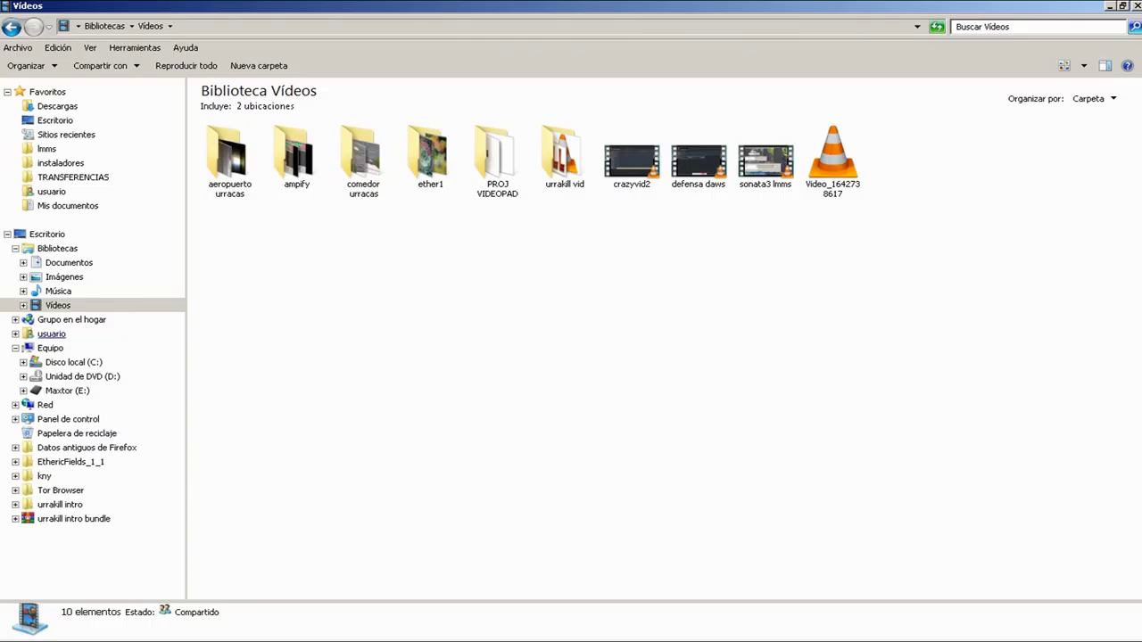
left_click(47, 149)
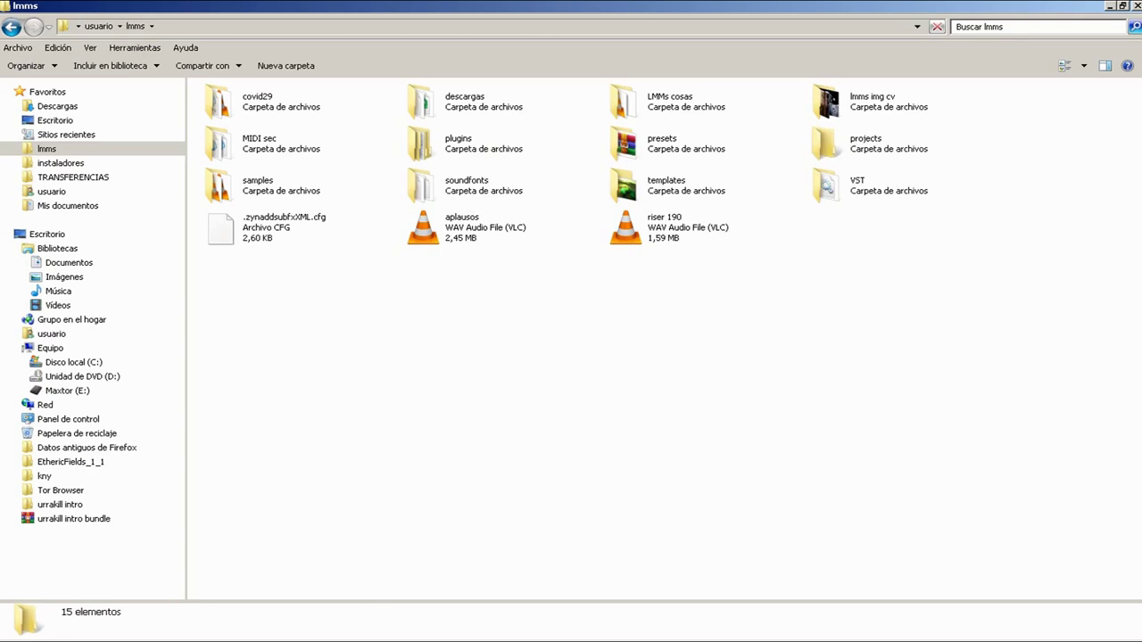
right_click(438, 386)
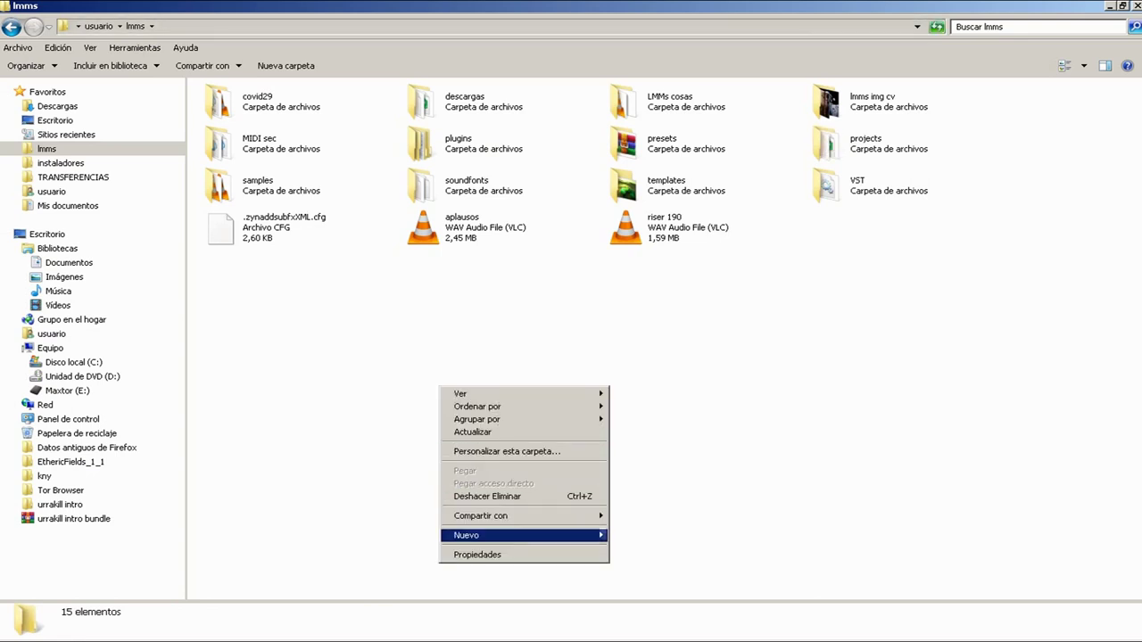
mouse_move(524, 535)
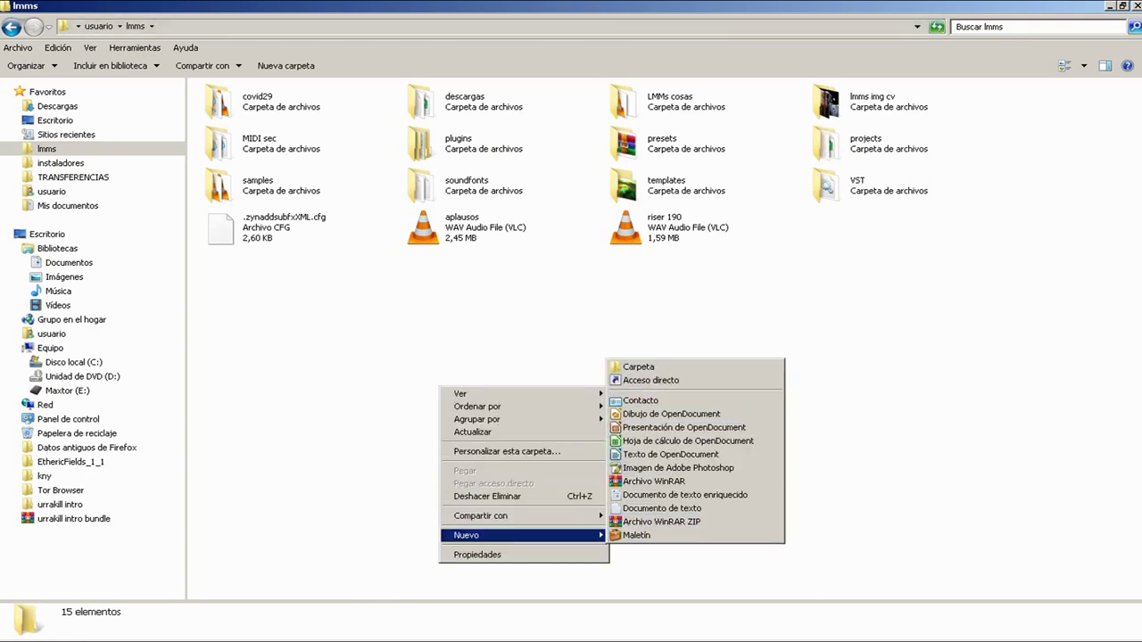
left_click(638, 367)
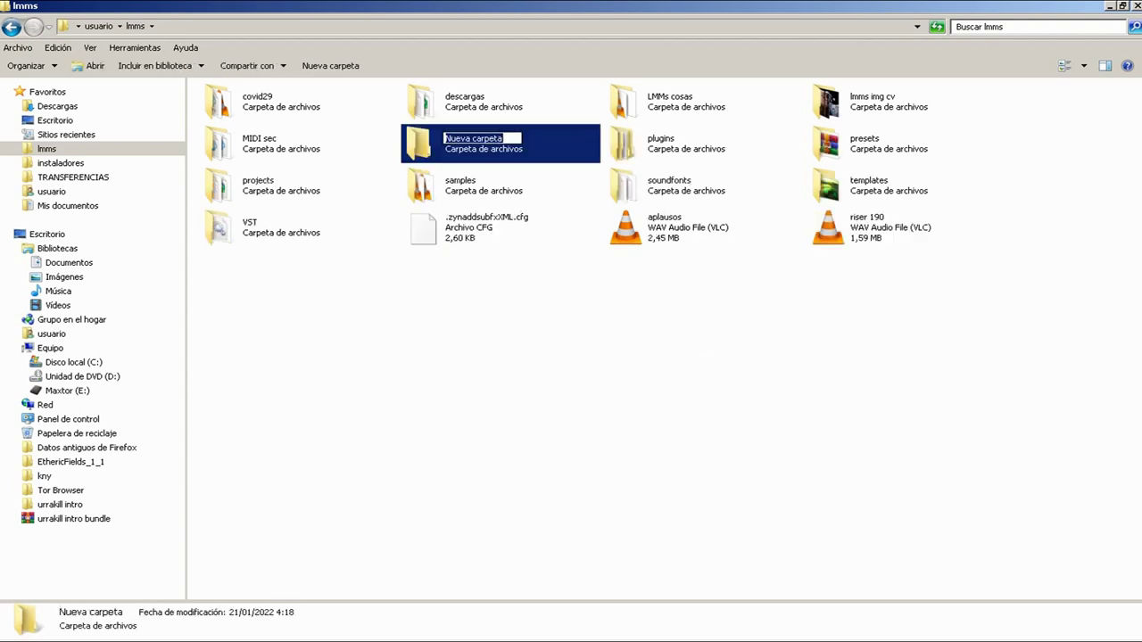
type("ozyy")
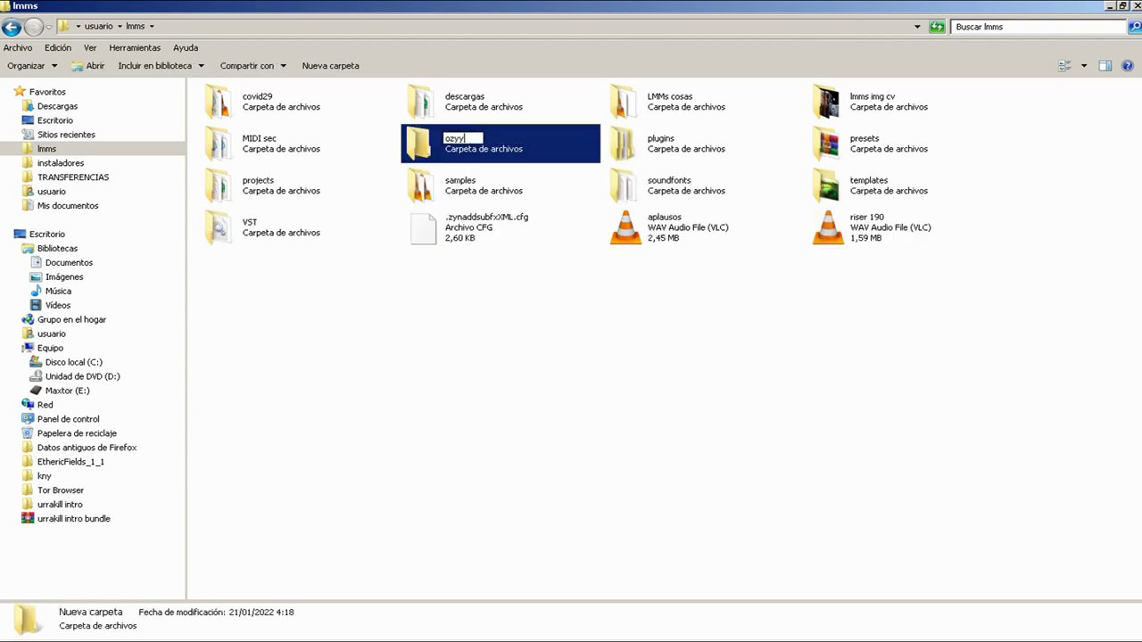
type(" stems")
key("Return")
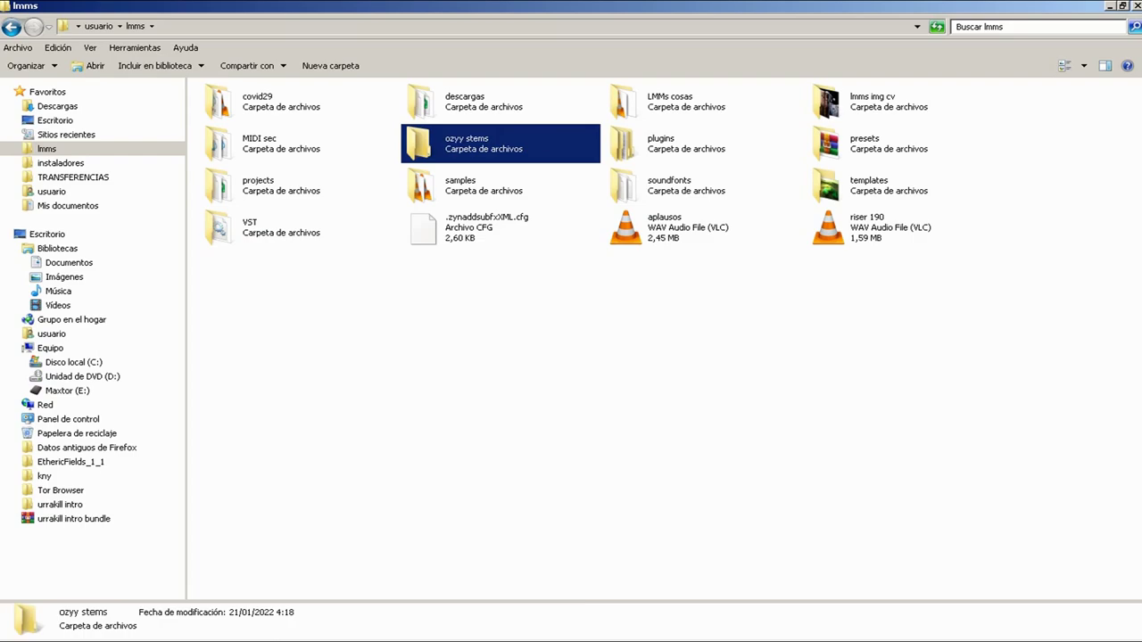
Try to export the LMMS song's individual tracks as 24-bit, 44100 Hz WAV files into the "ozyy stems" folder, and cancel the rendering
key("alt+Tab")
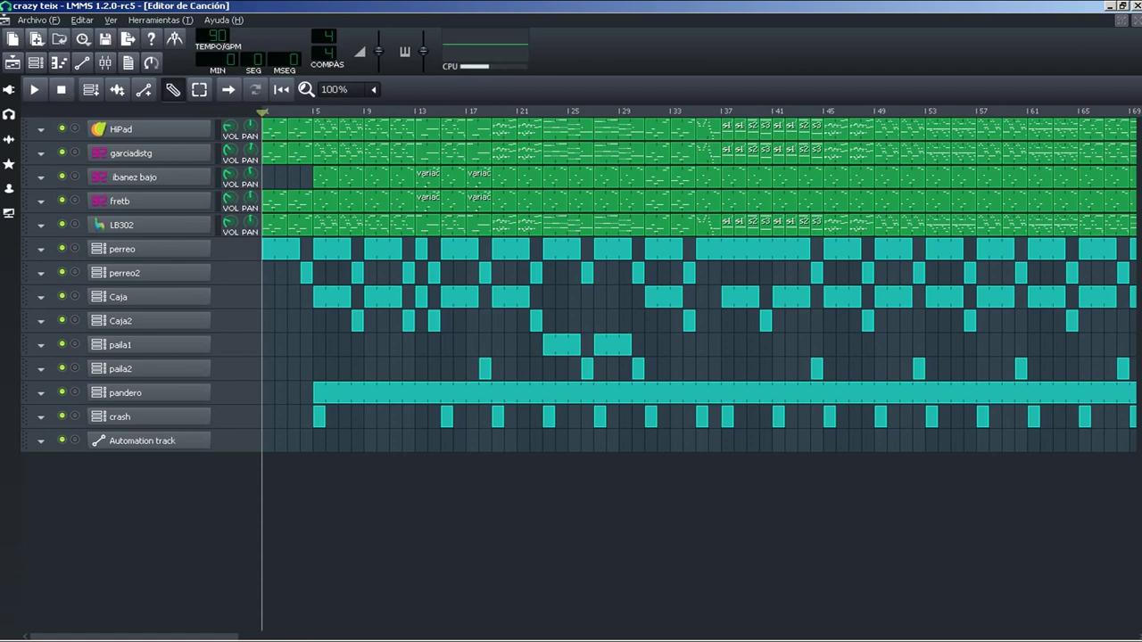
left_click(38, 19)
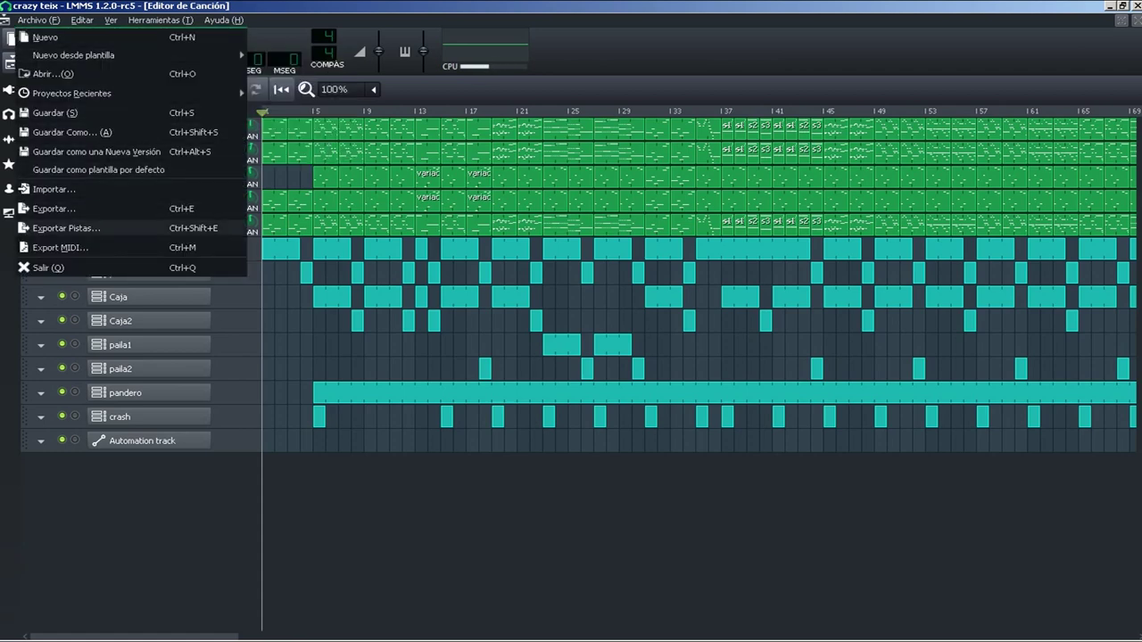
left_click(66, 227)
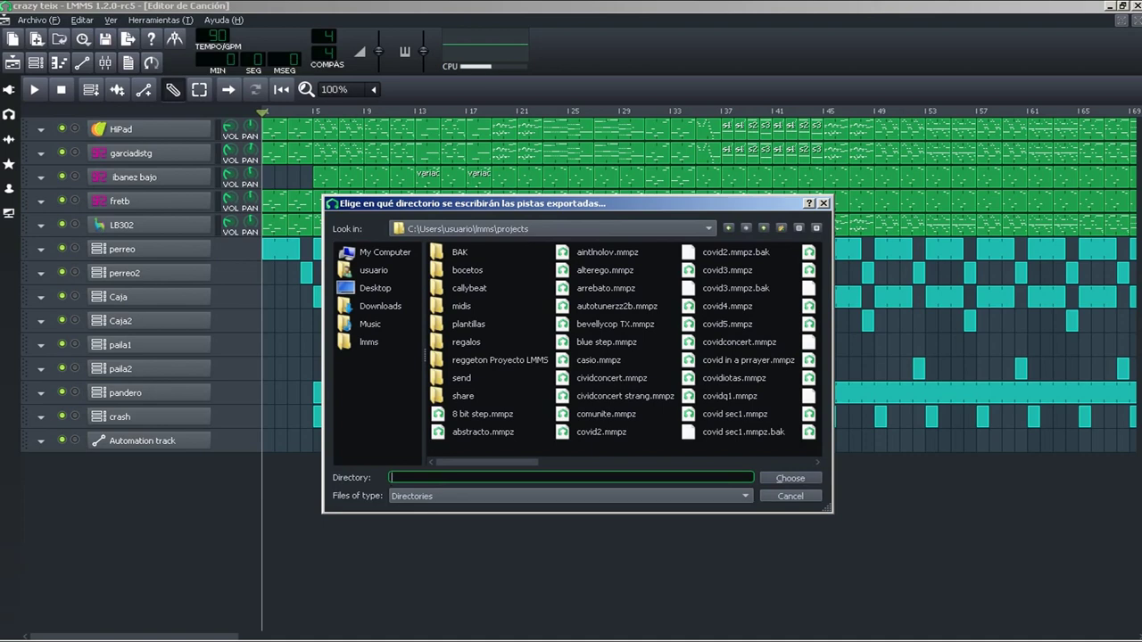
left_click(368, 342)
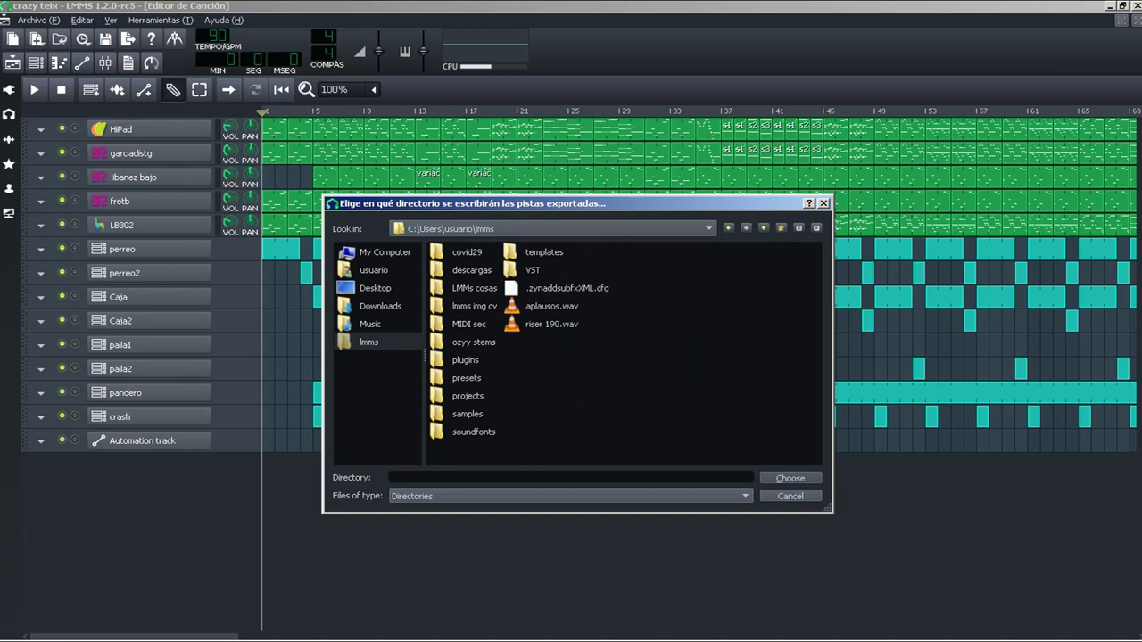
left_click(473, 341)
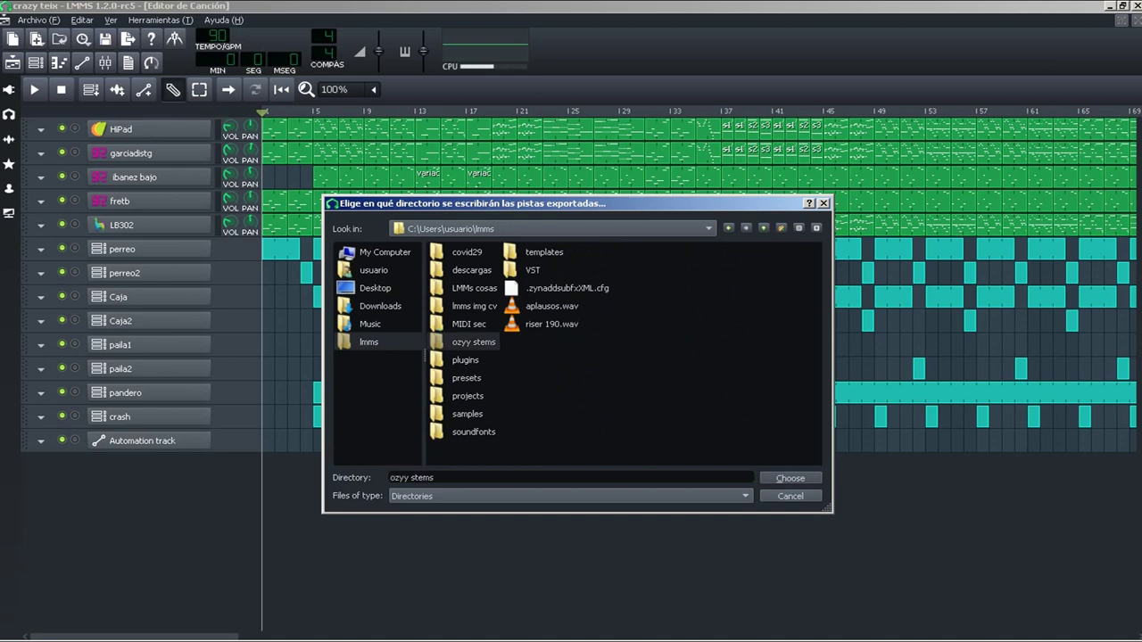
key("Return")
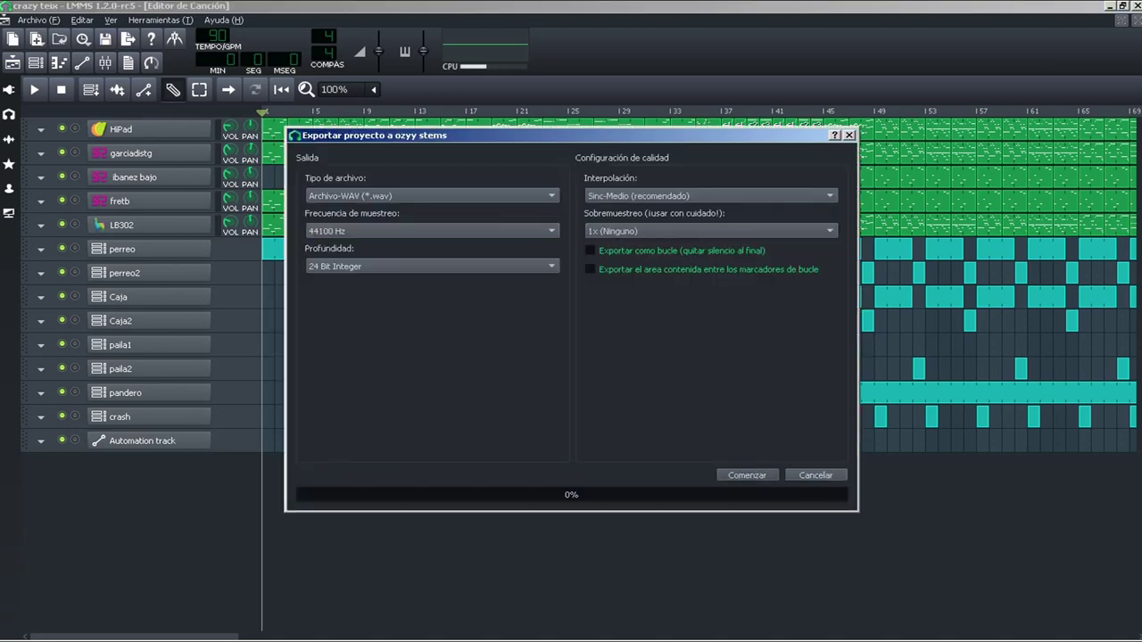
key("Return")
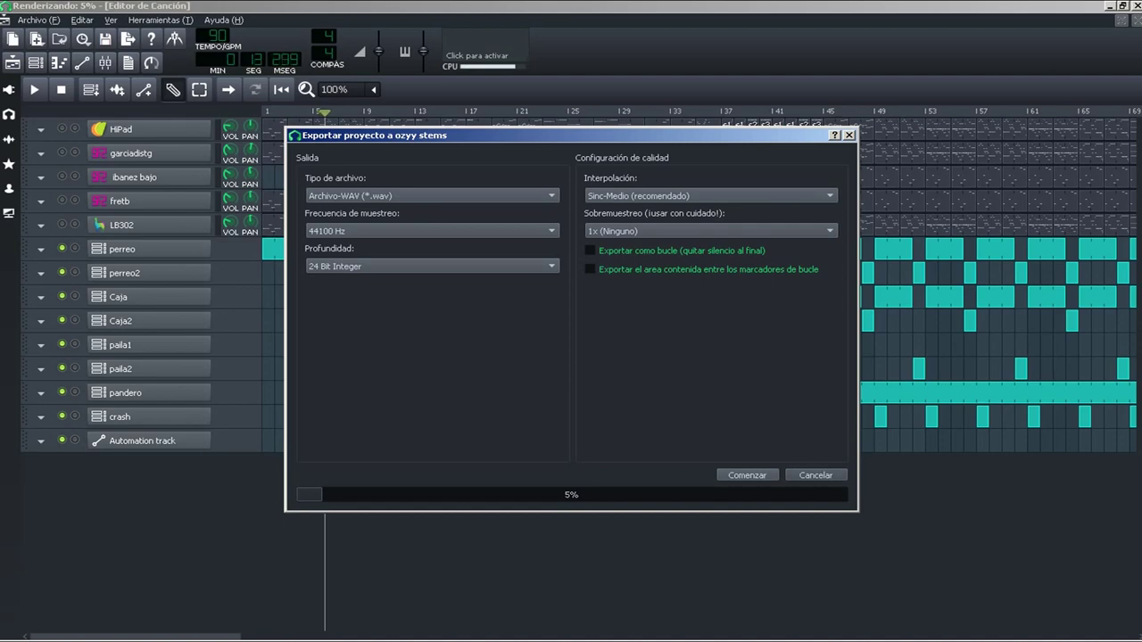
key("Escape")
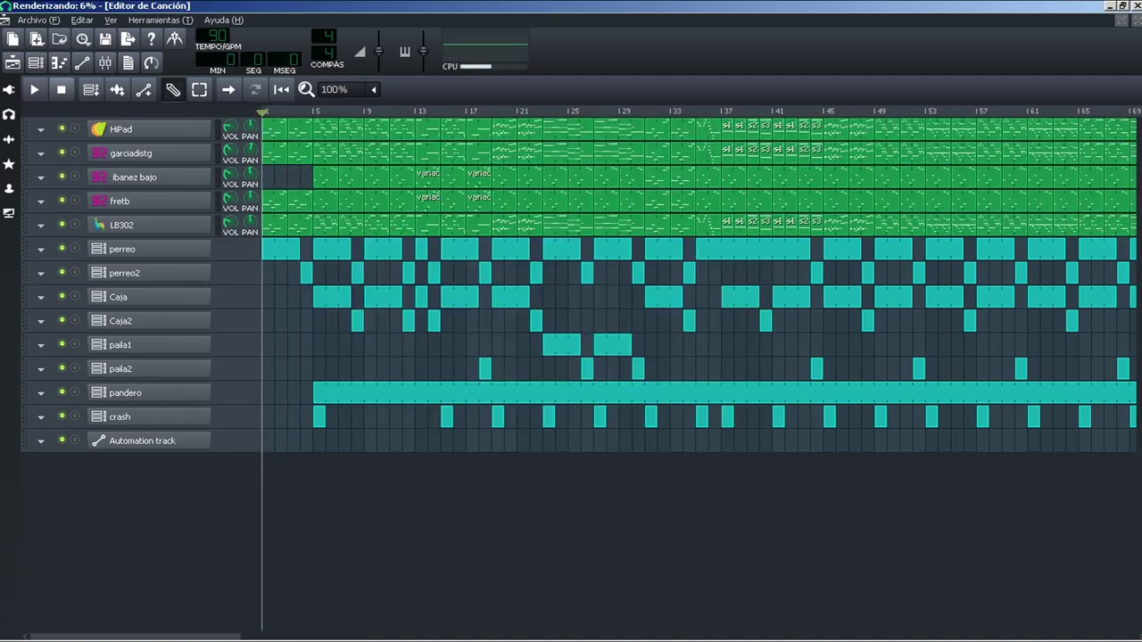
Switch to Windows Explorer and delete the partially exported file 12_Cajawav from the "ozyy stems" folder
key("alt+Tab")
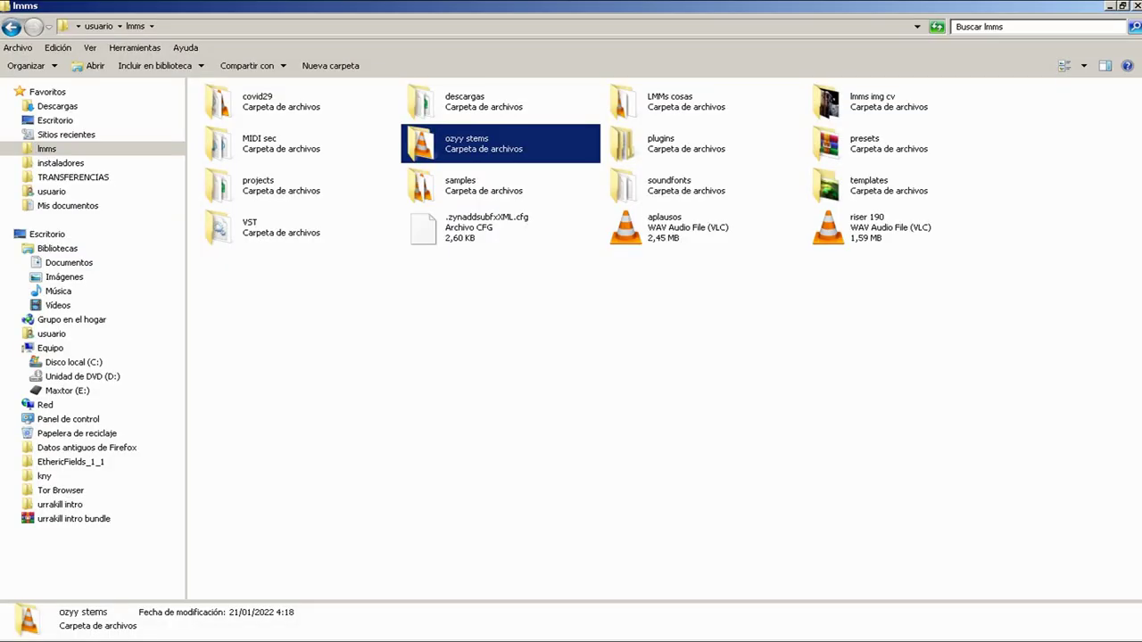
key("Return")
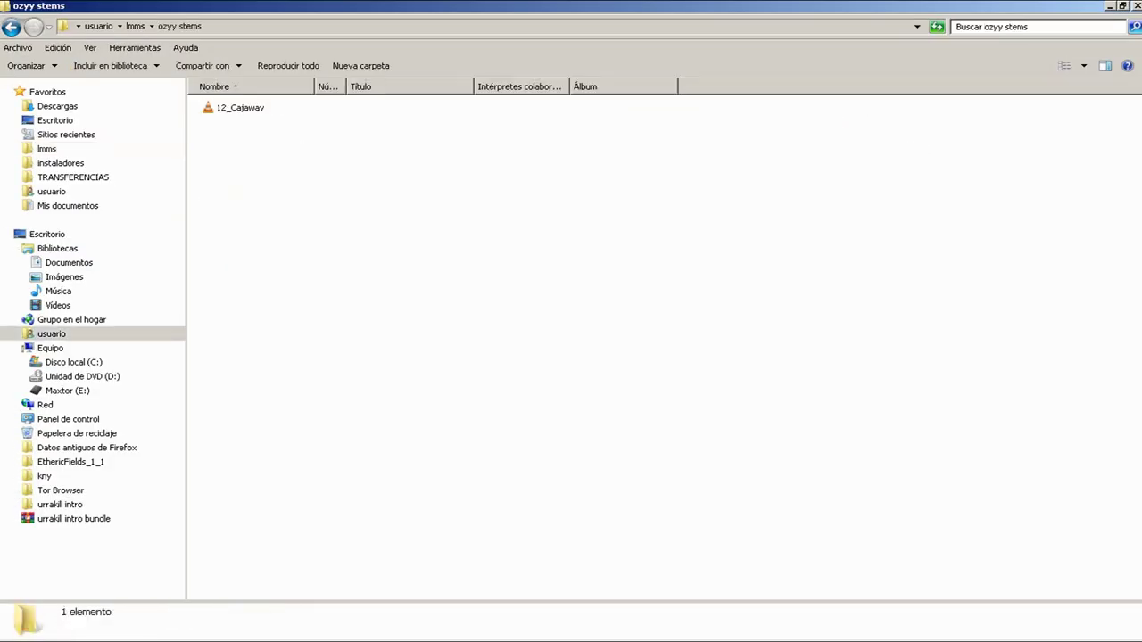
left_click(1064, 65)
right_click(221, 101)
left_click(253, 356)
key("Return")
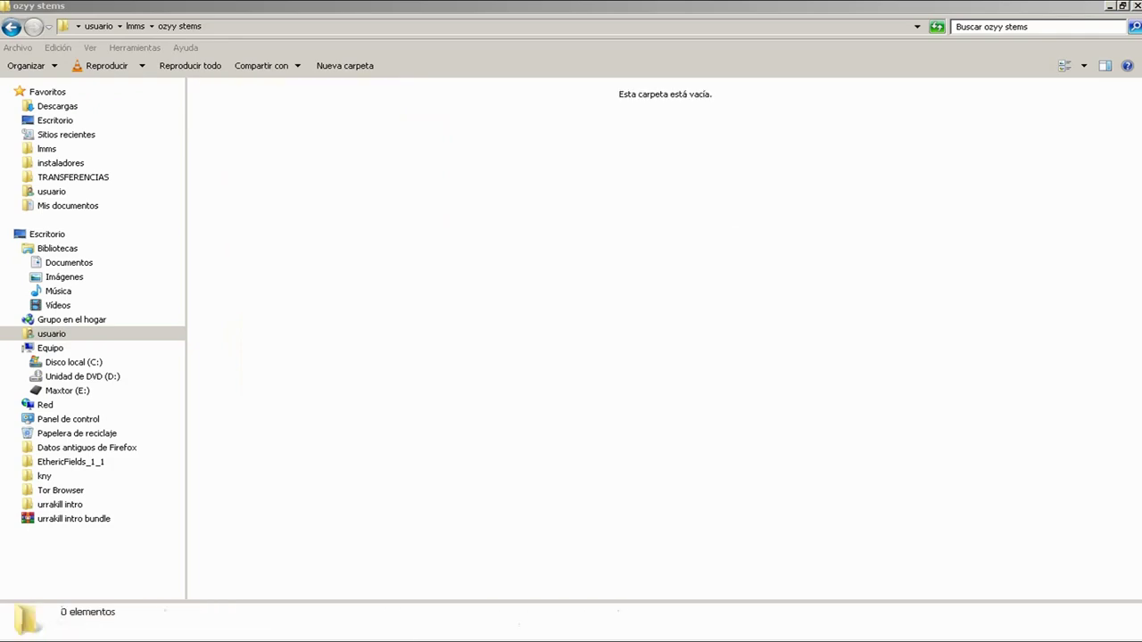
Return to LMMS, add a Beat/Bassline track and remove it again, and save the project
key("alt+Tab")
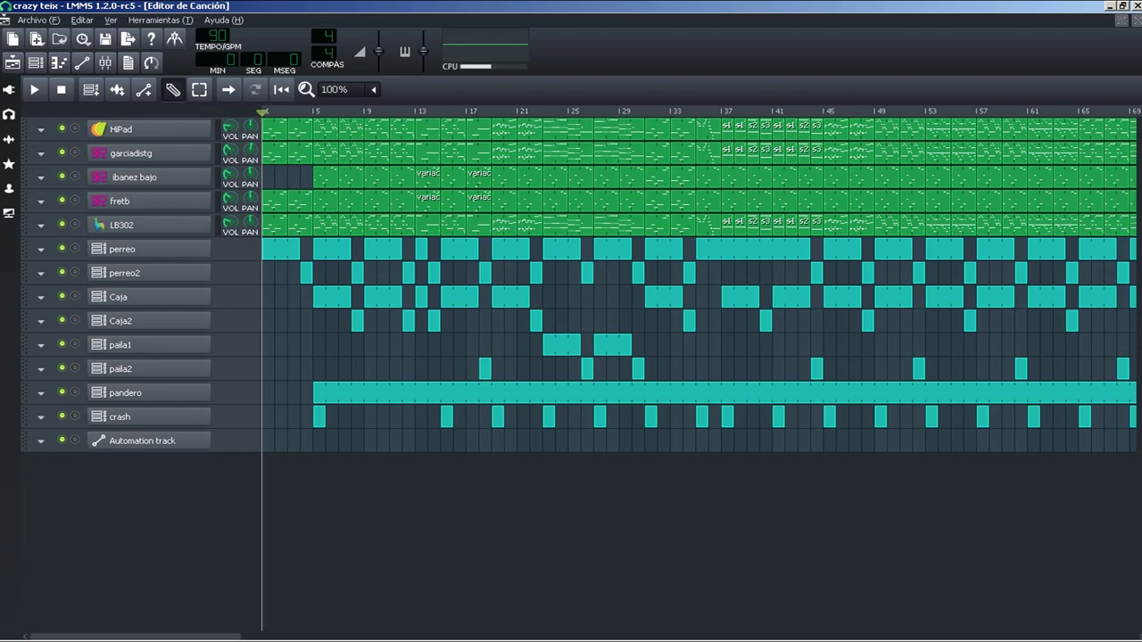
left_click(90, 90)
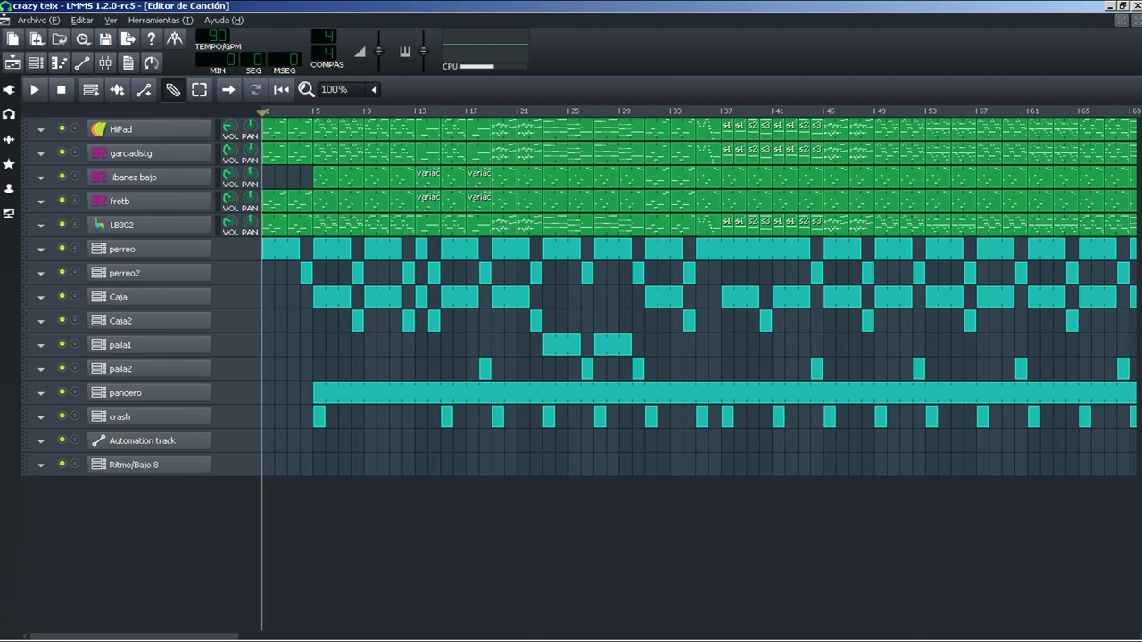
left_click(40, 465)
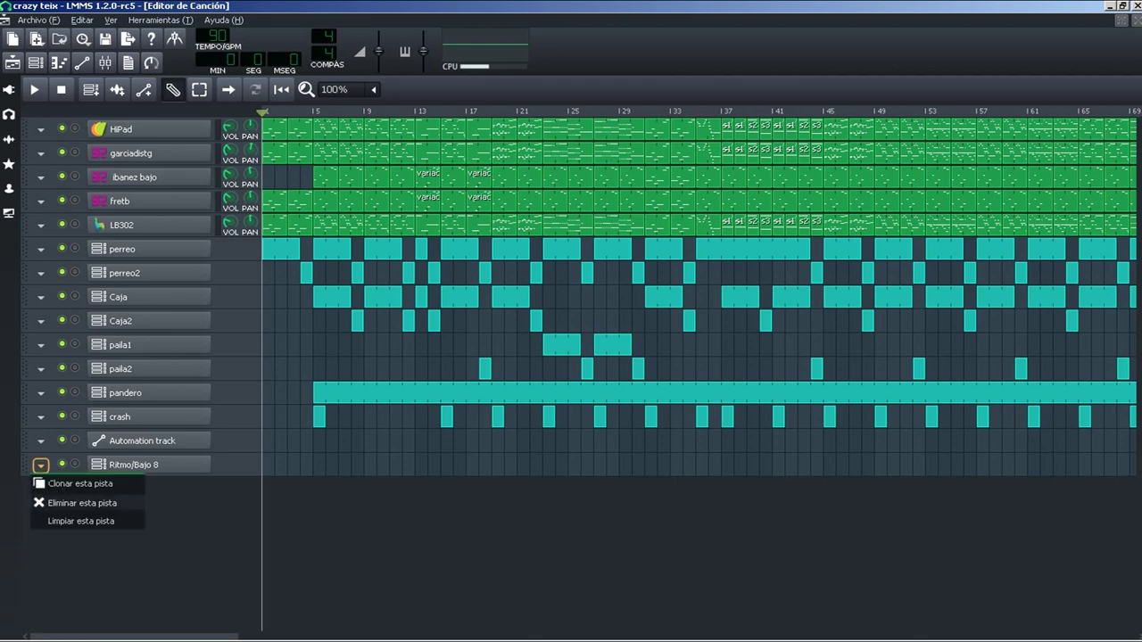
left_click(85, 503)
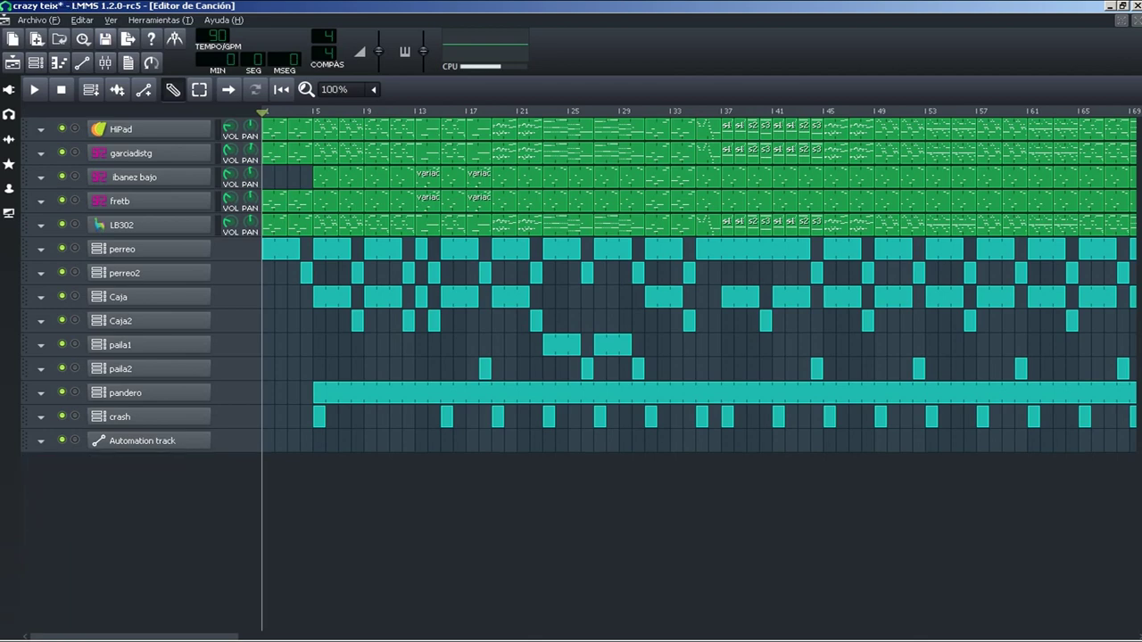
key("ctrl+s")
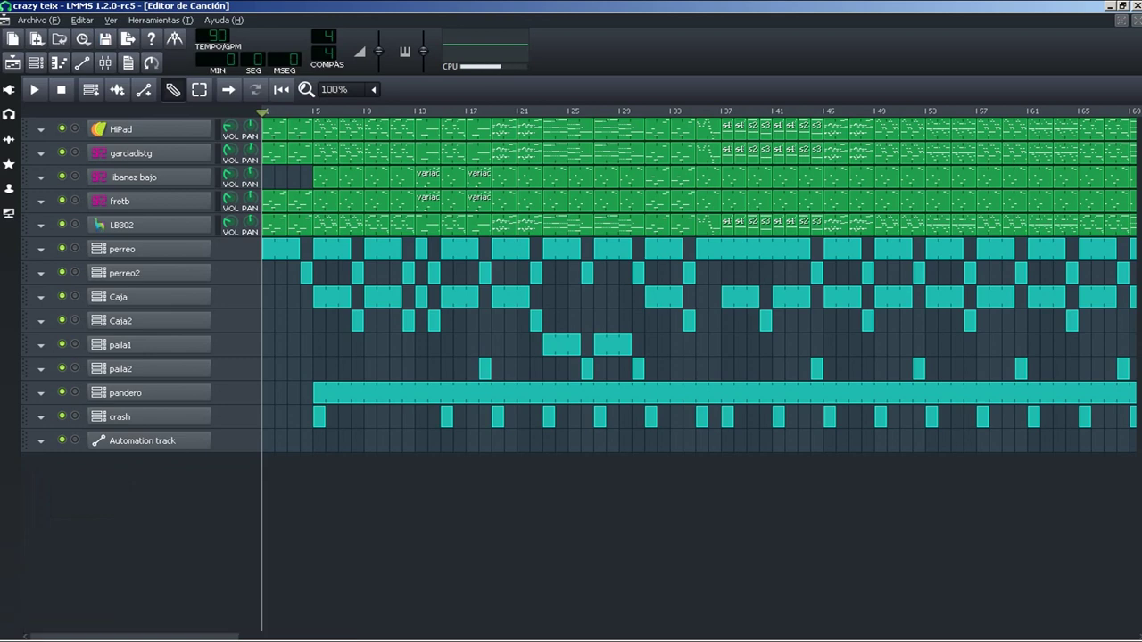
Add a new Beat/Bassline track, view its pattern in the Beat+Bassline Editor, and delete the track
left_click(90, 89)
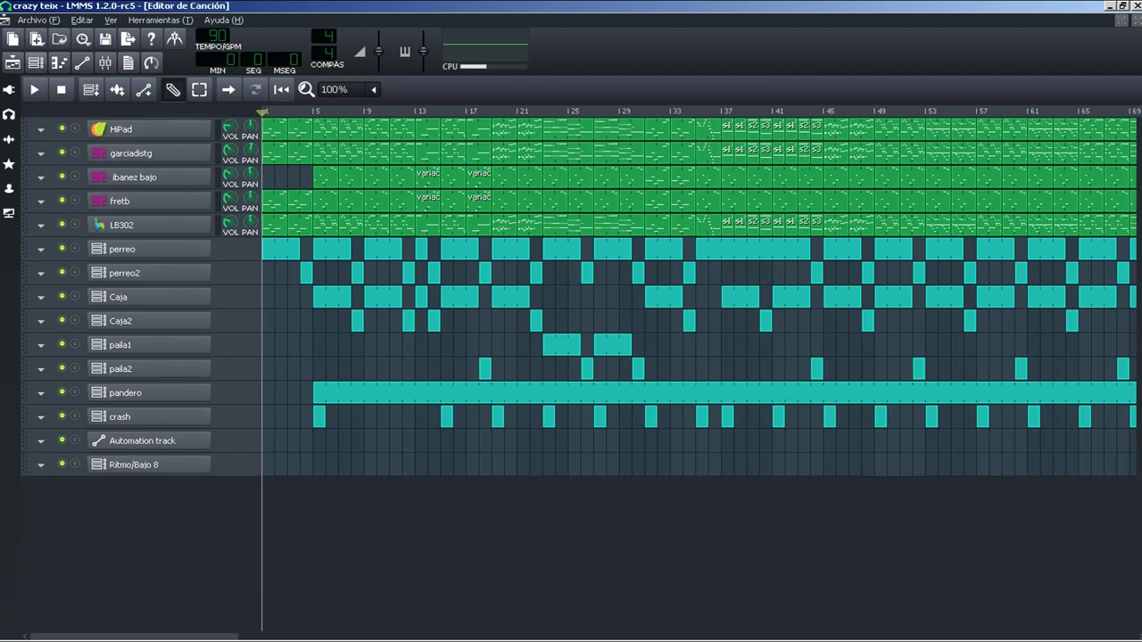
left_click(36, 63)
left_click_drag(375, 165, 464, 259)
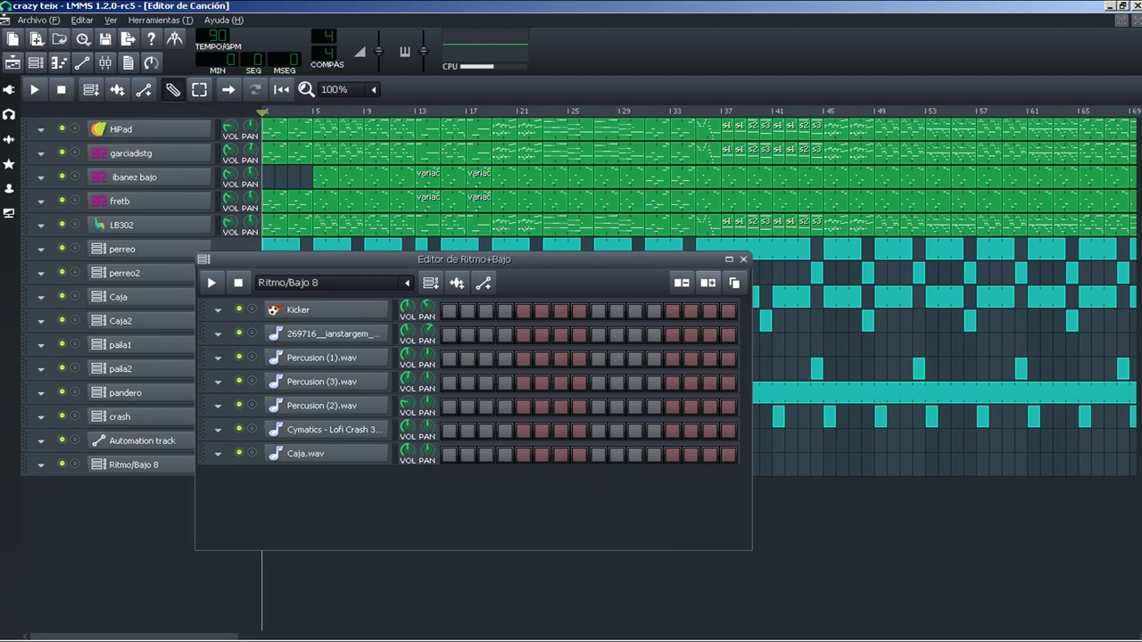
left_click(743, 260)
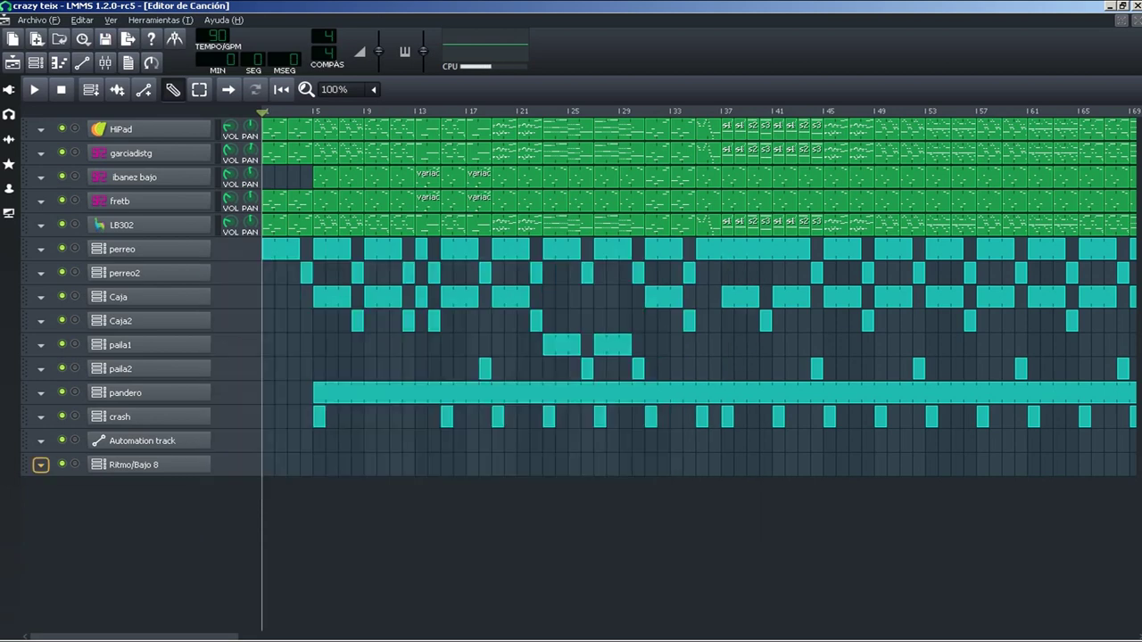
left_click(40, 465)
left_click(83, 502)
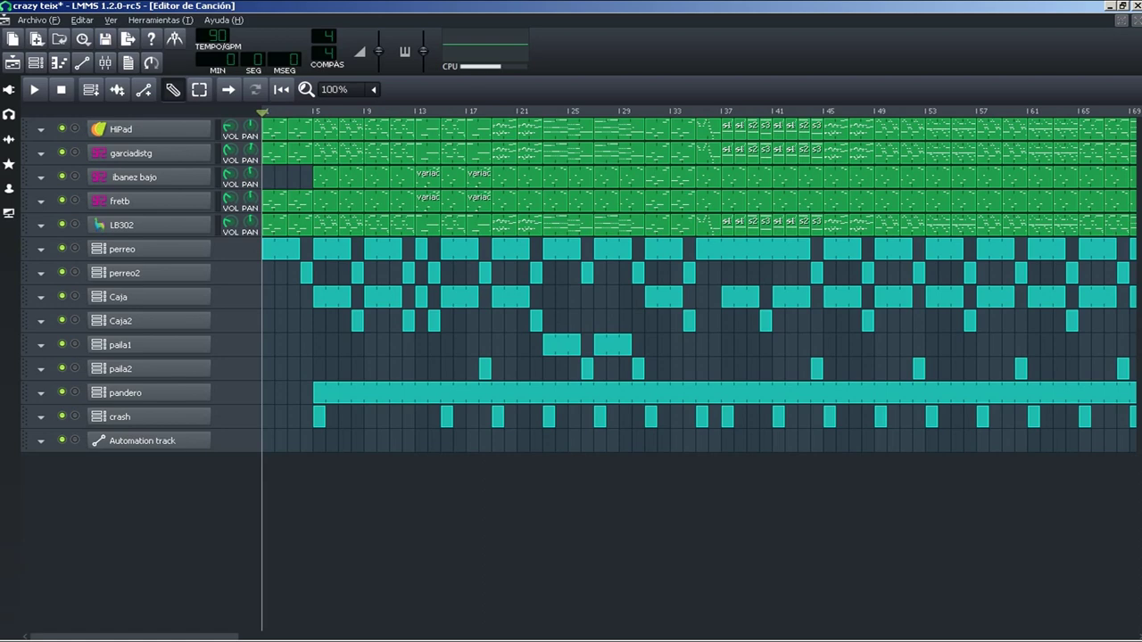
Open the Beat+Bassline Editor and view the step patterns of perreo, perreo2 and Caja in turn
left_click(36, 61)
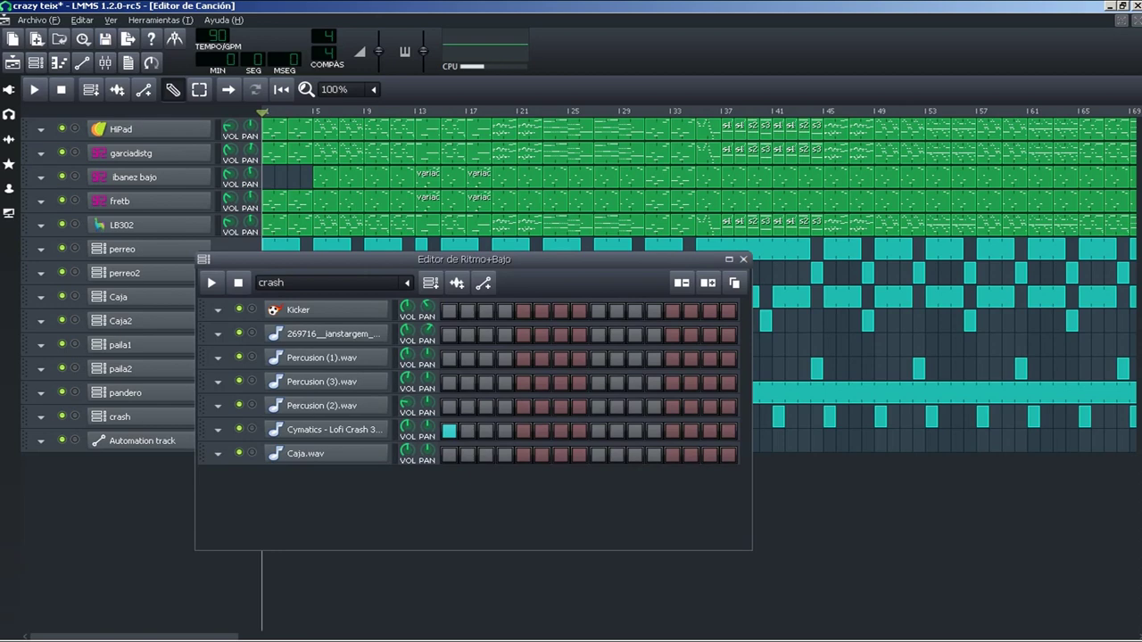
left_click(329, 283)
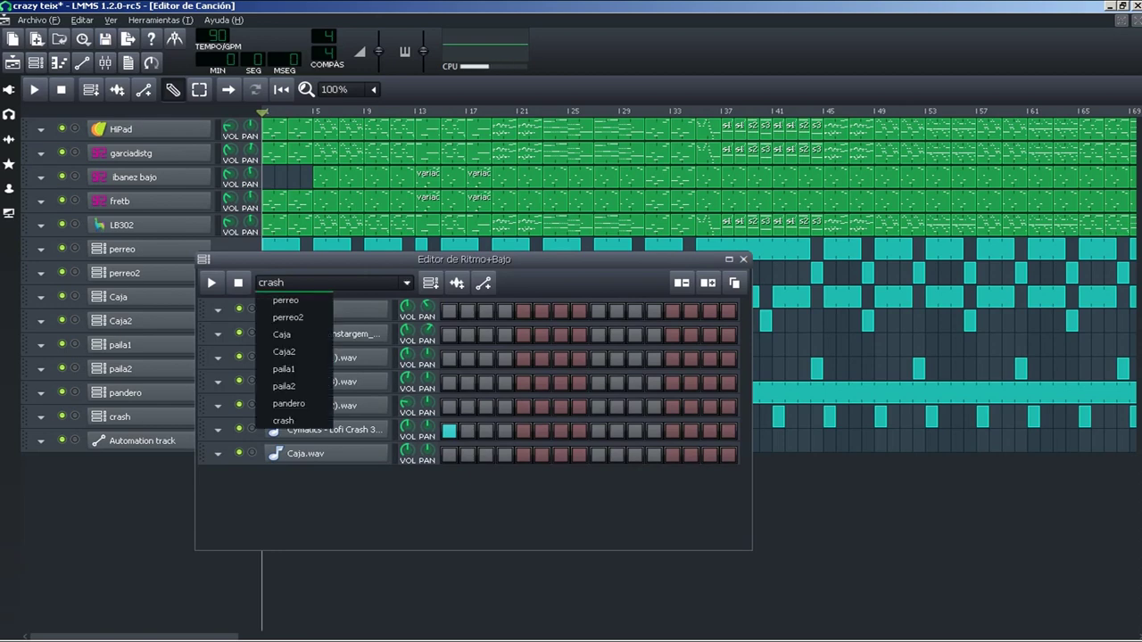
left_click(289, 300)
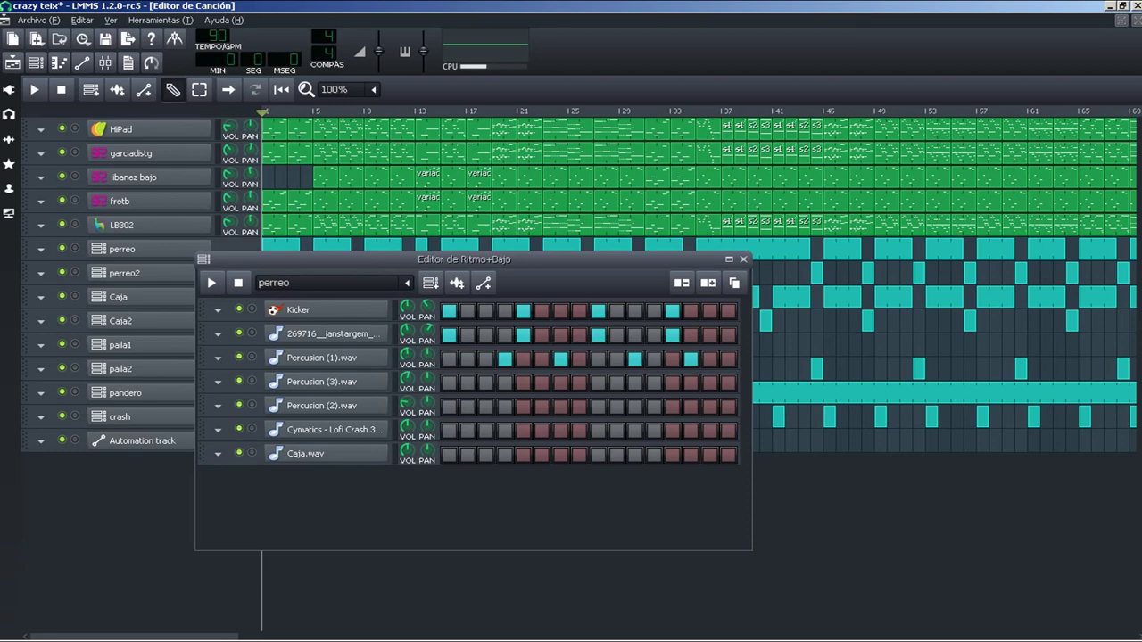
left_click(295, 282)
left_click(287, 317)
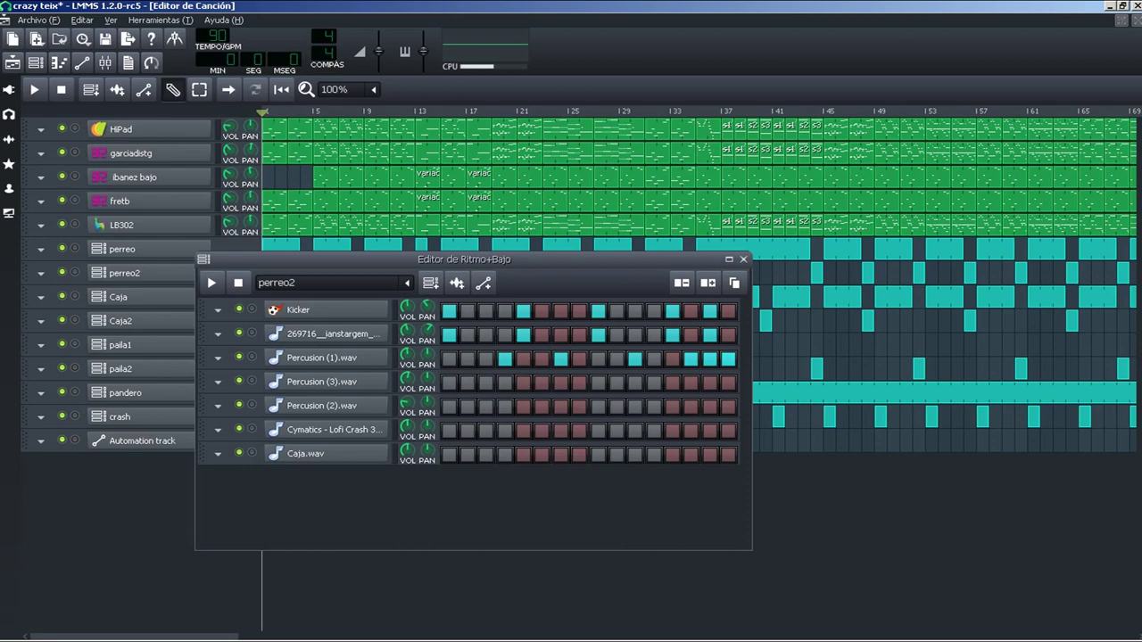
left_click(331, 283)
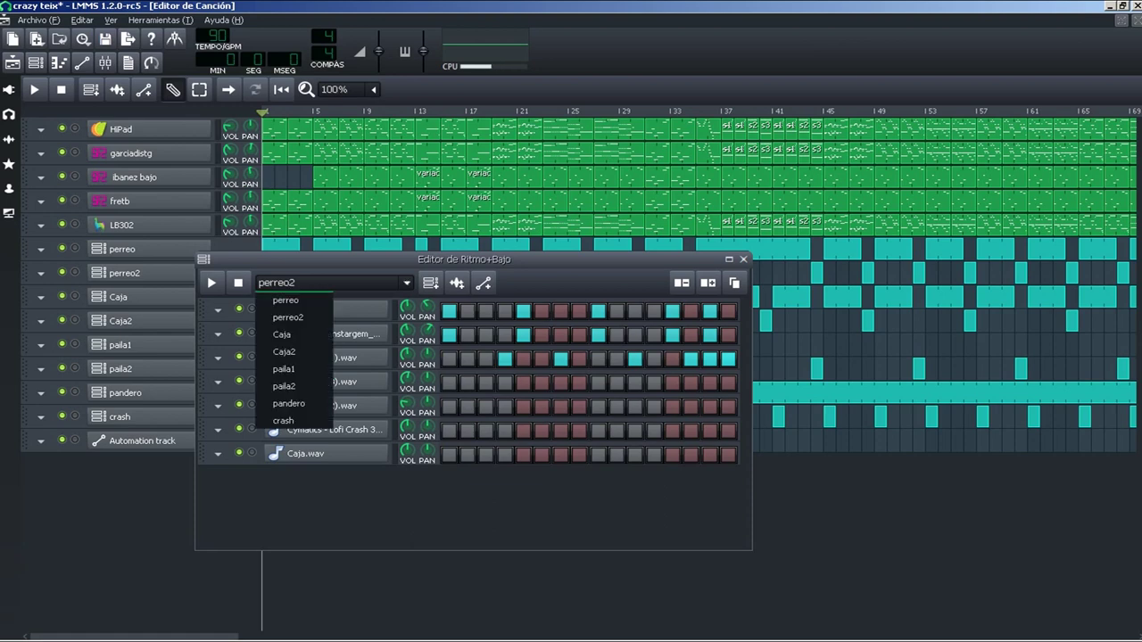
left_click(286, 335)
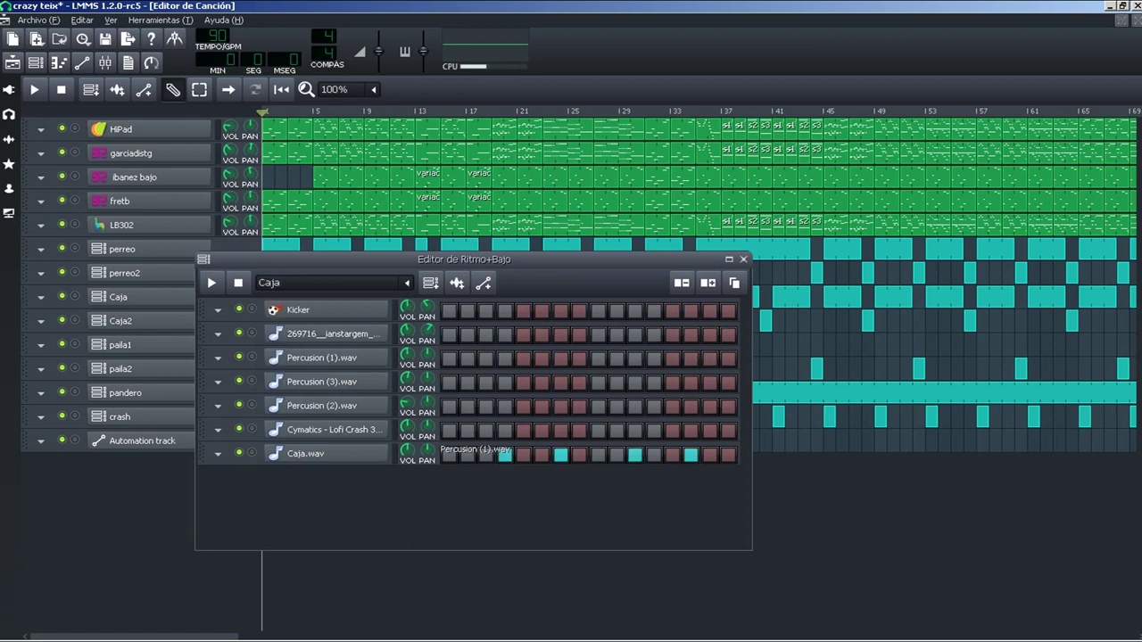
View the step patterns of paila1, paila2 and pandero in turn, and close the Beat+Bassline Editor
left_click(330, 283)
left_click(285, 369)
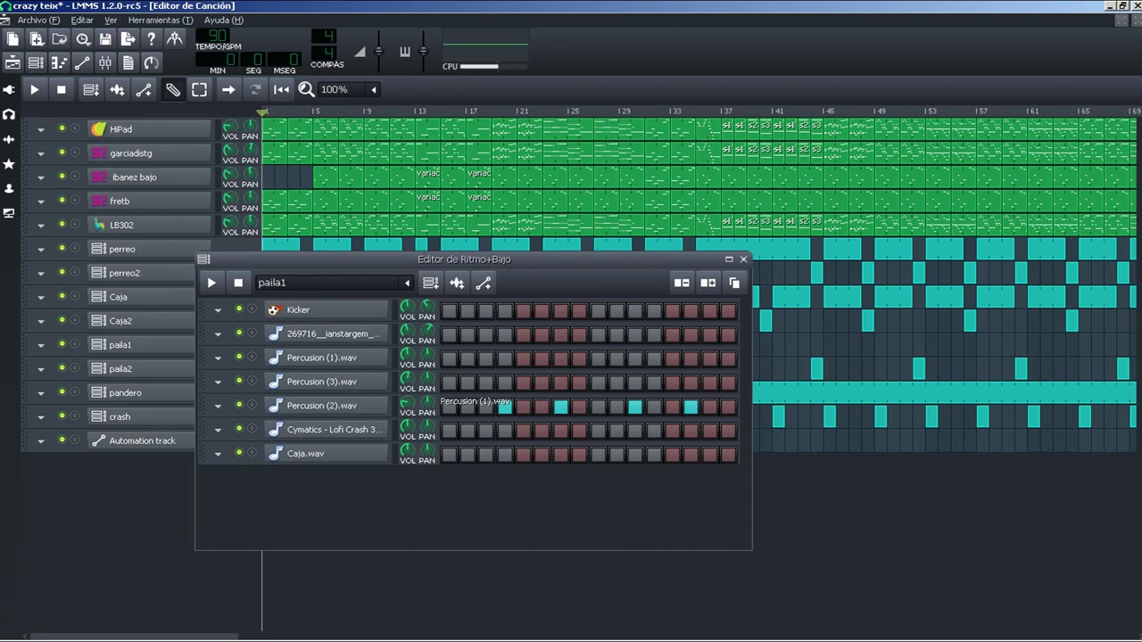
left_click(330, 283)
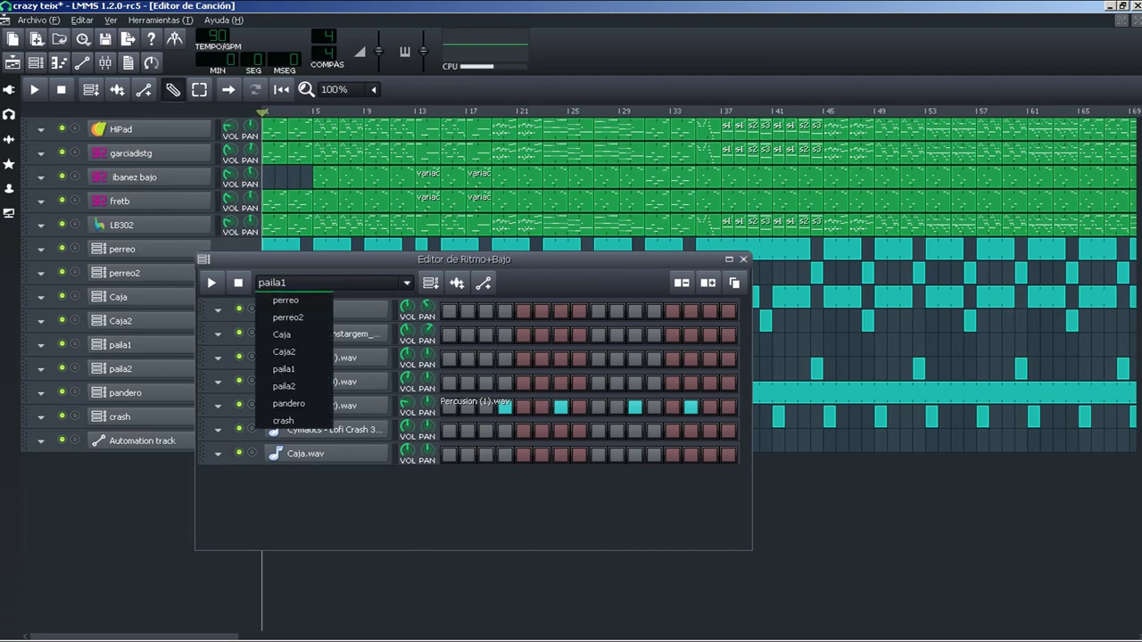
left_click(286, 386)
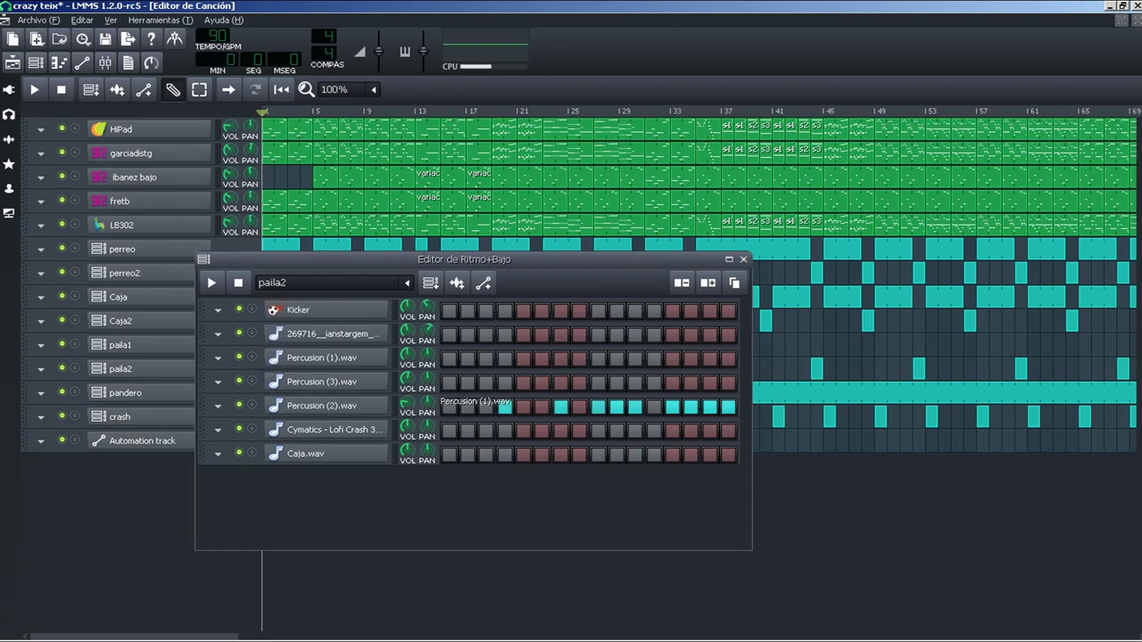
left_click(330, 282)
left_click(285, 403)
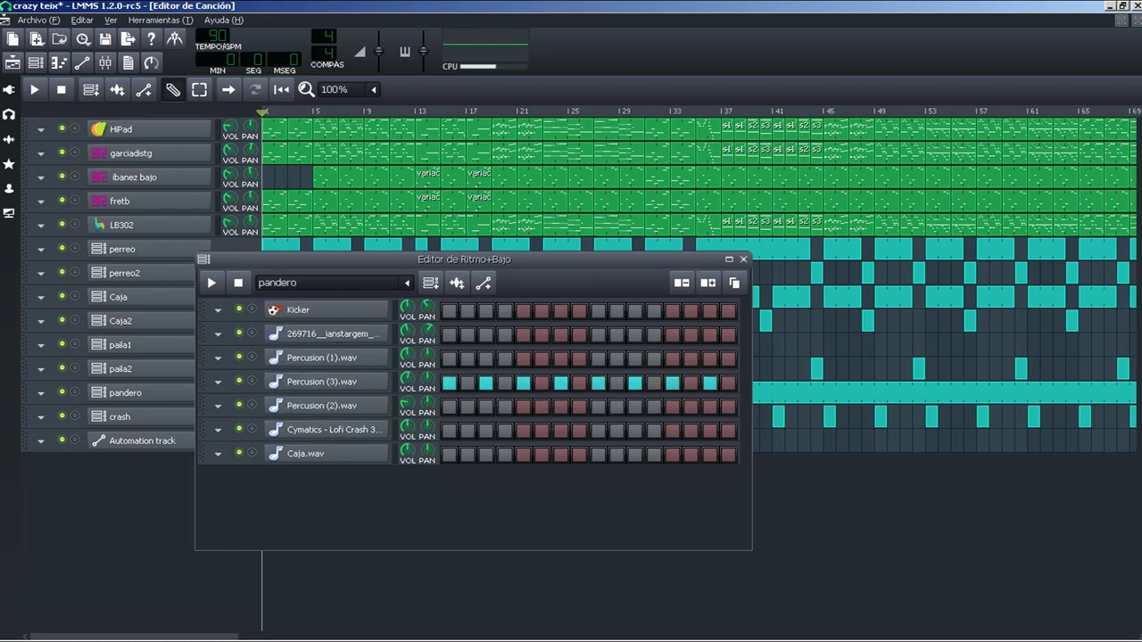
left_click(743, 258)
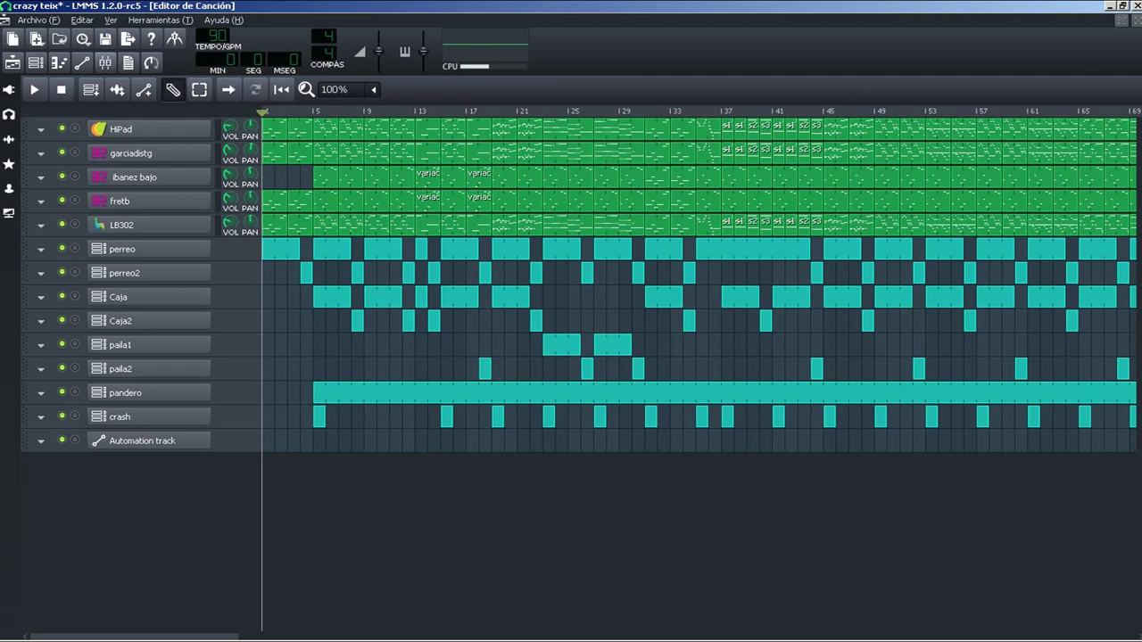
View the FX mixer channels alongside the Beat+Bassline Editor, and close both windows
left_click(105, 63)
left_click(35, 63)
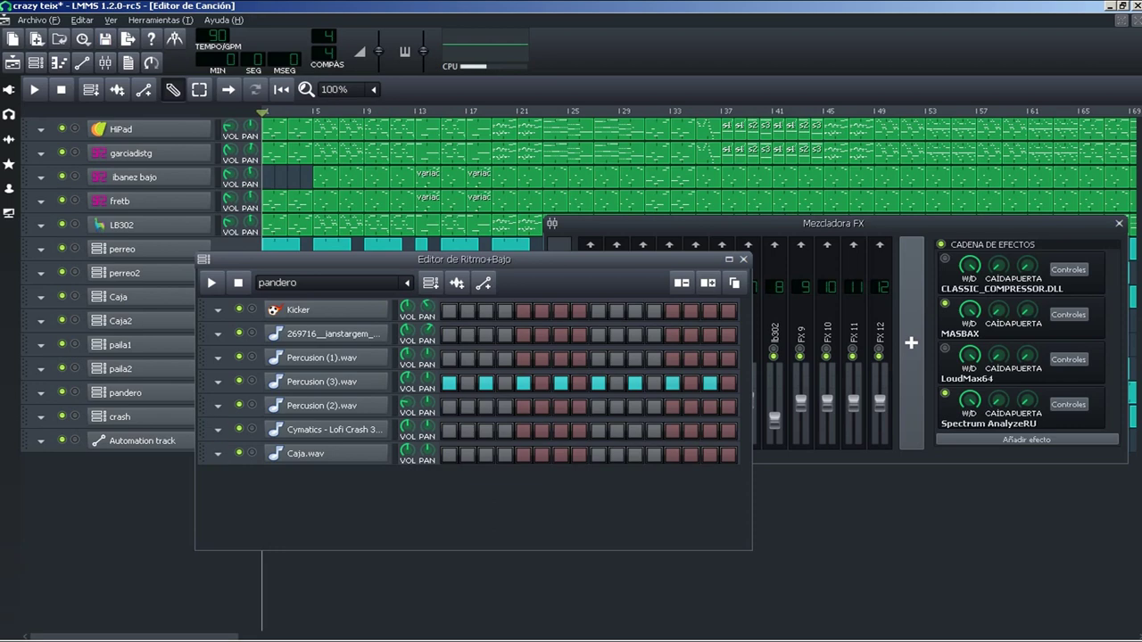
left_click(743, 259)
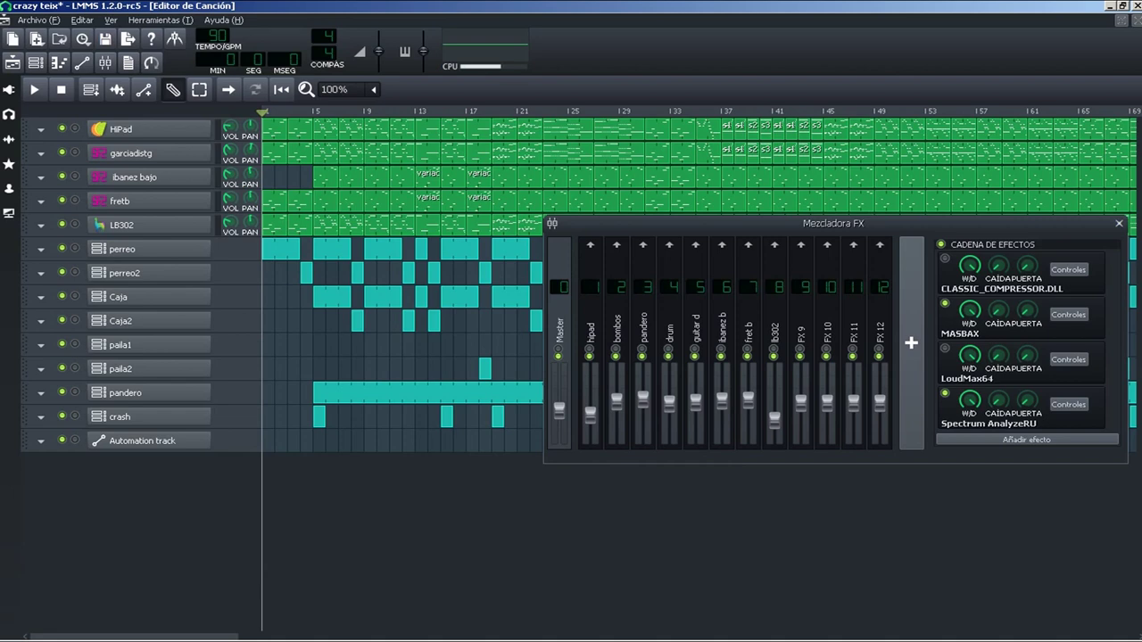
left_click_drag(835, 223, 578, 231)
left_click(861, 230)
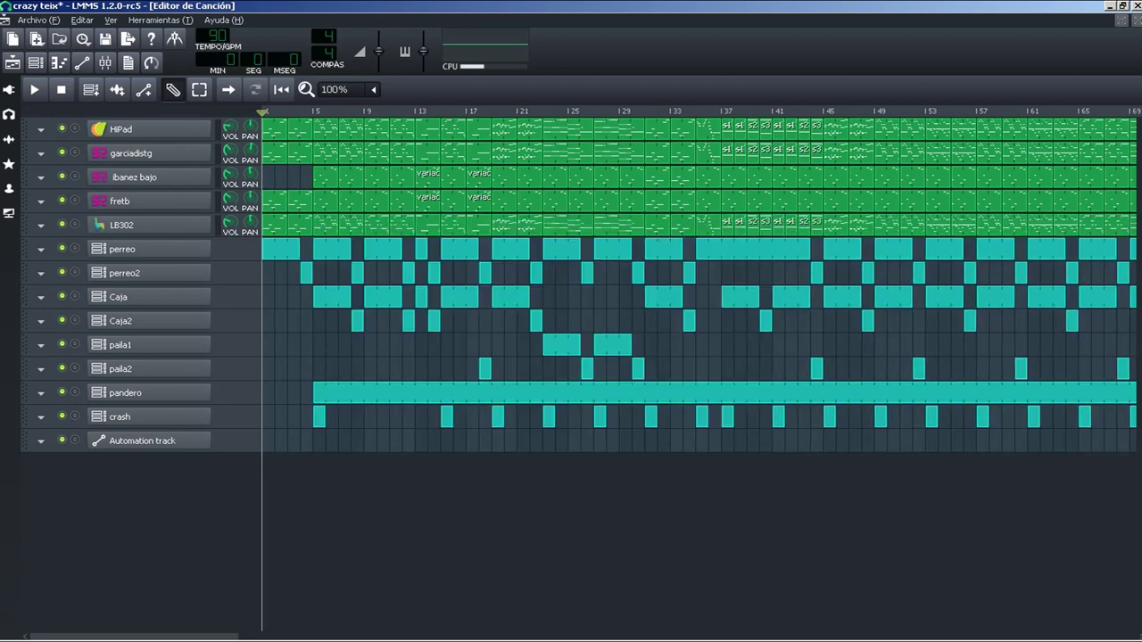
Start exporting the song's individual tracks as 24-bit, 44100 Hz WAV files into the "ozyy stems" folder inside lmms
left_click(37, 20)
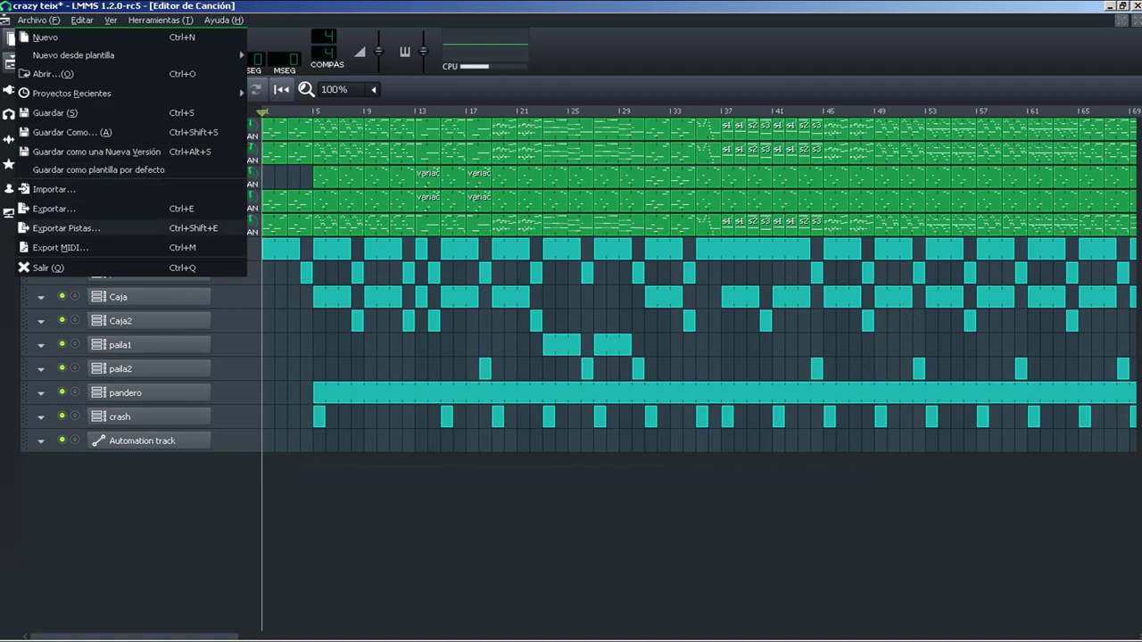
key("Return")
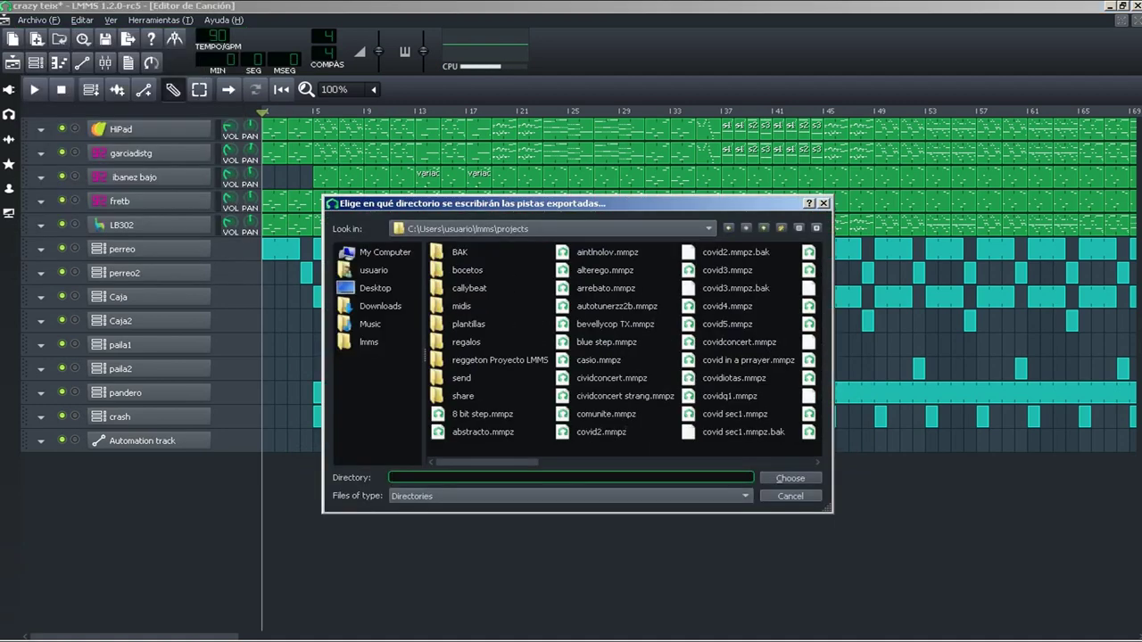
left_click(368, 342)
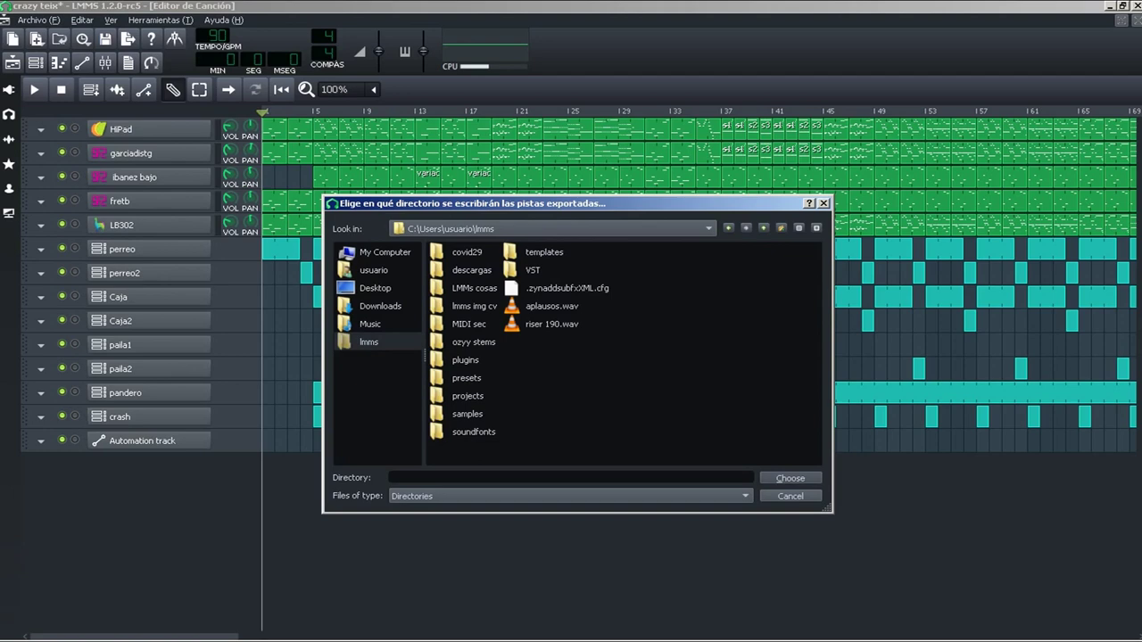
left_click(472, 341)
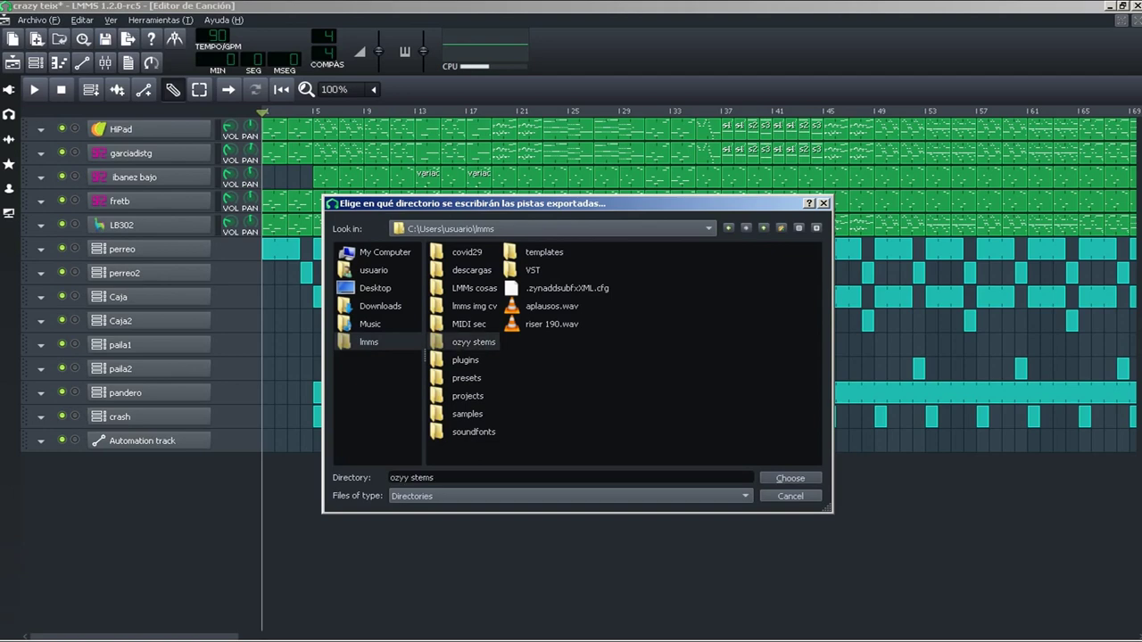
key("Return")
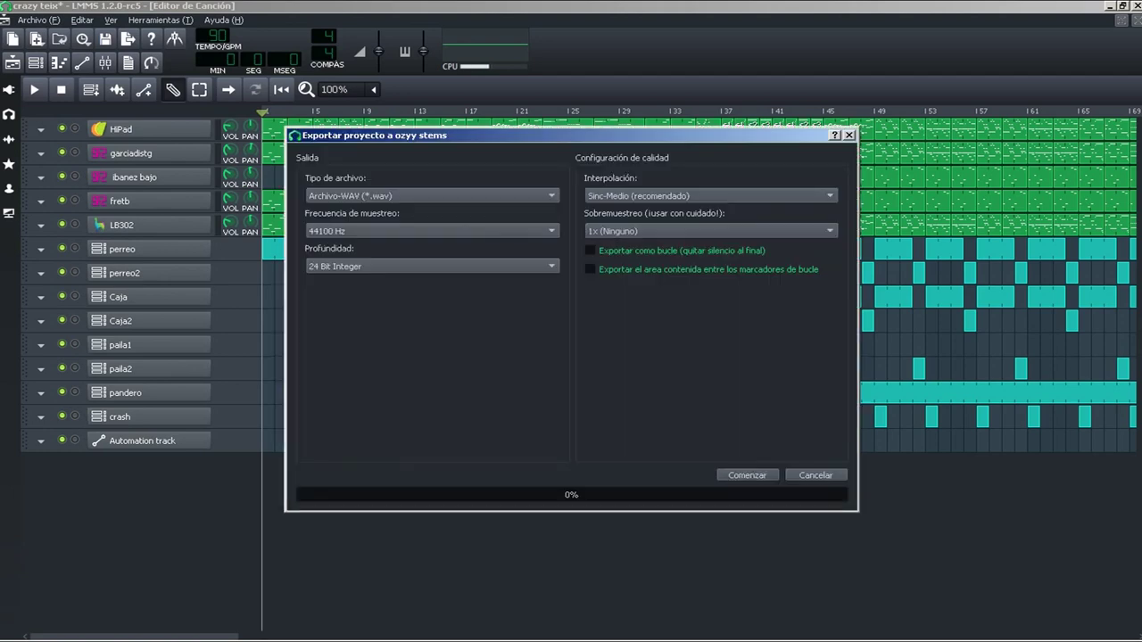
key("Return")
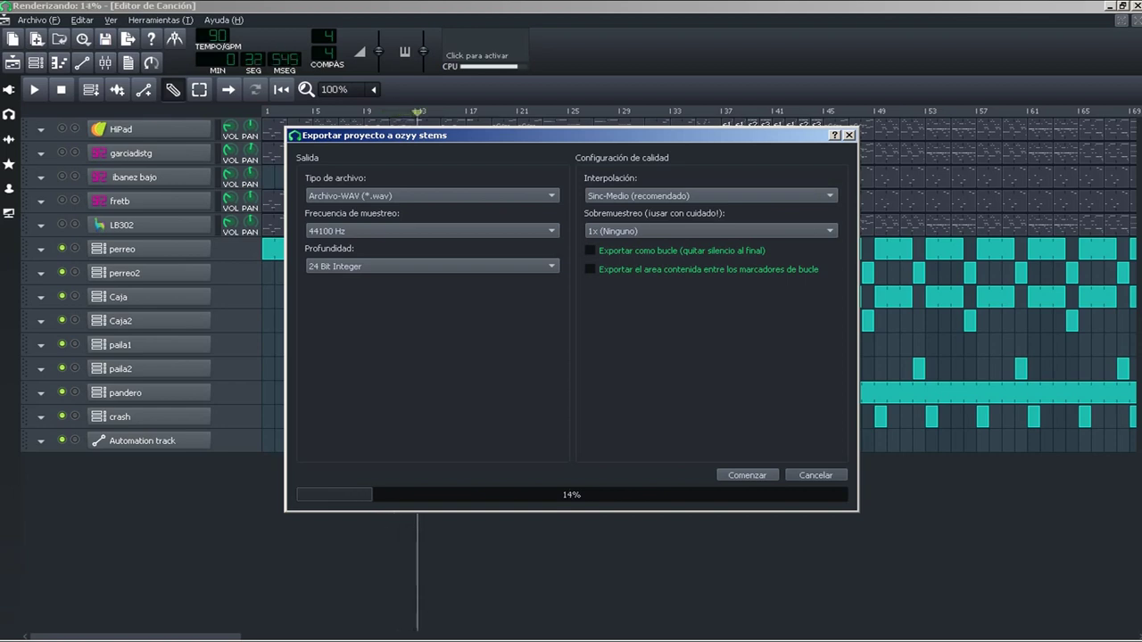
Switch to Windows Explorer to check the exported stem files in the "ozyy stems" folder, and return to LMMS
key("alt+Tab")
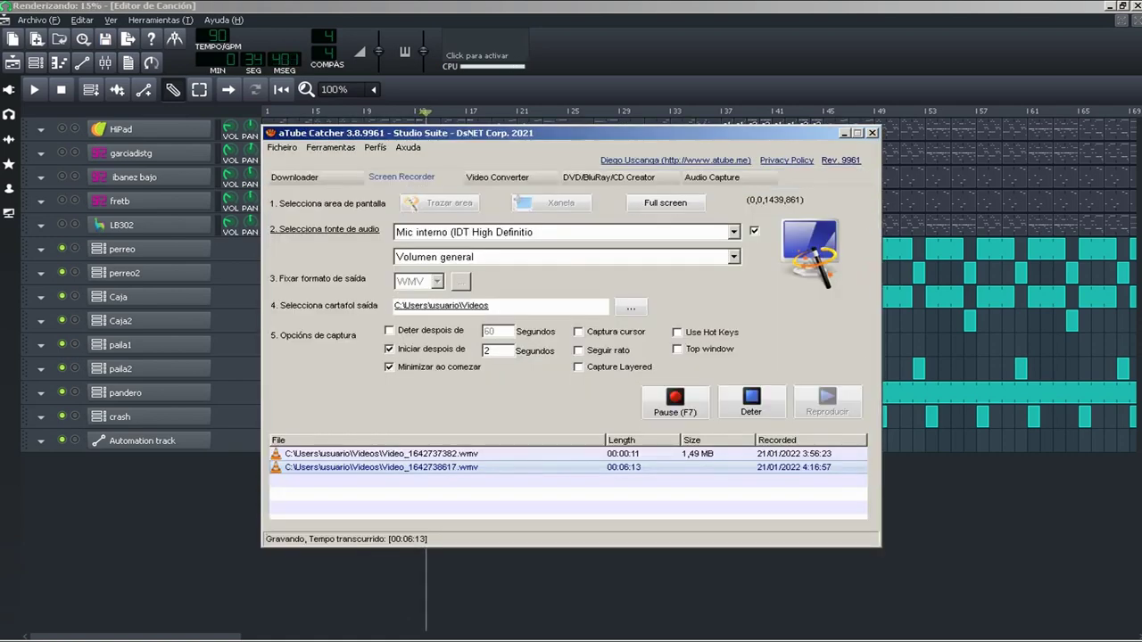
key("alt+Tab")
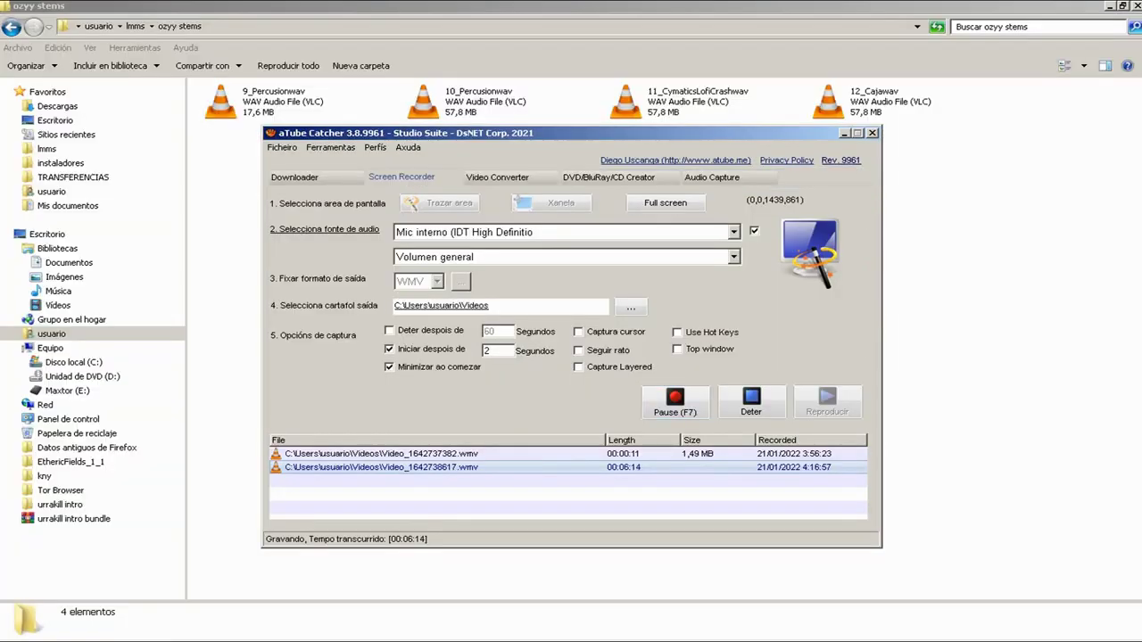
key("alt+Tab")
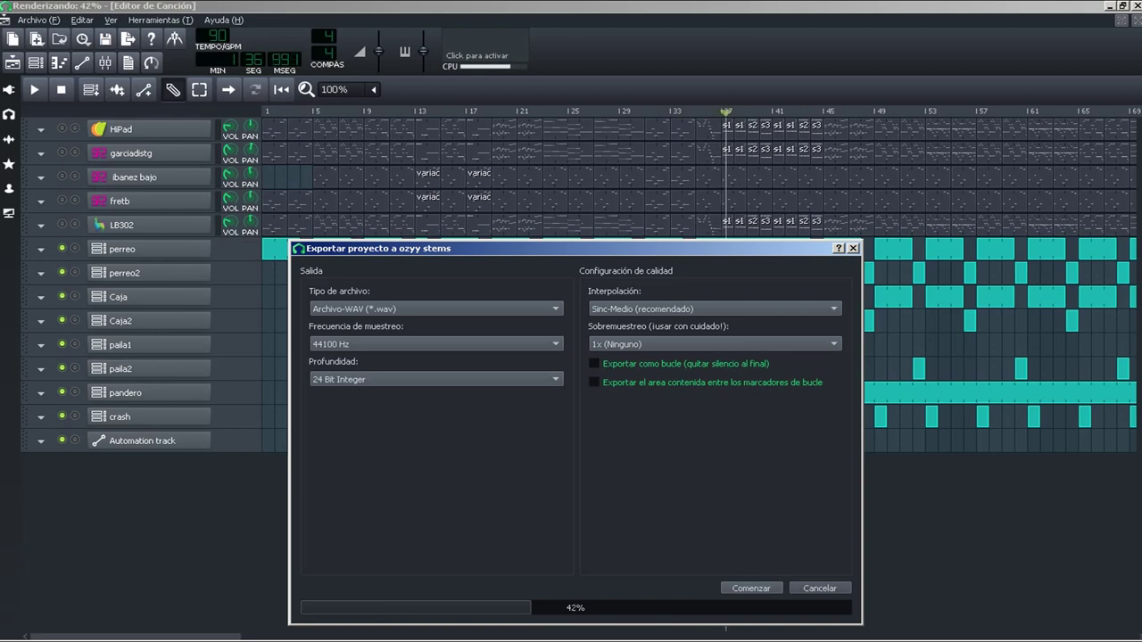
key("alt+Tab")
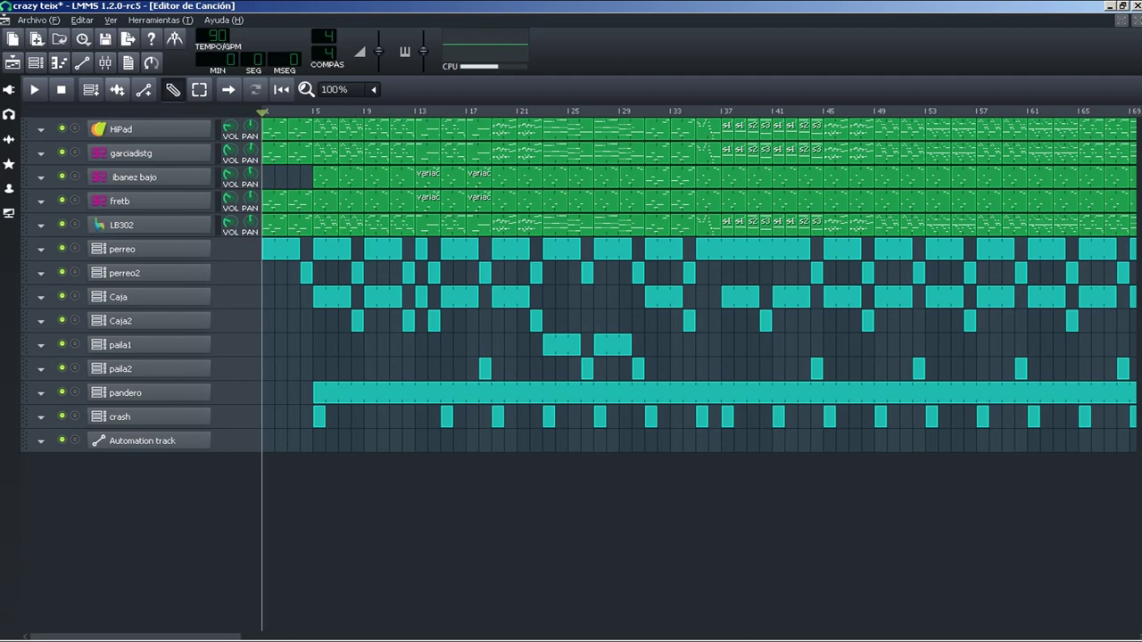
View the Beat+Bassline Editor and the garciadistg track's instrument settings, closing each window after viewing it
left_click(35, 62)
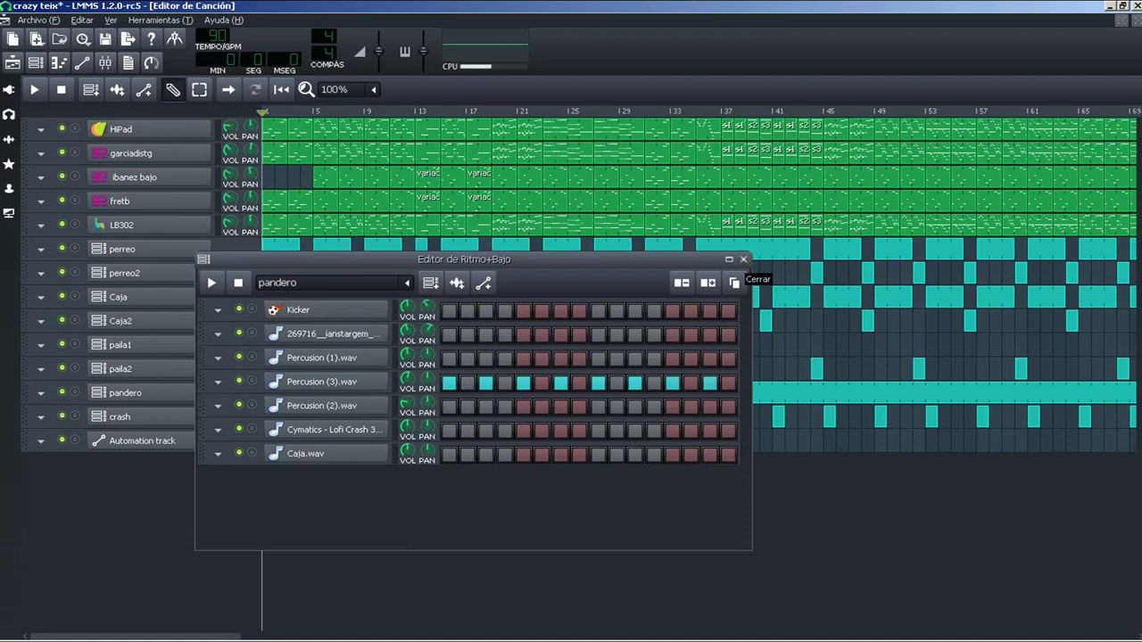
left_click(742, 259)
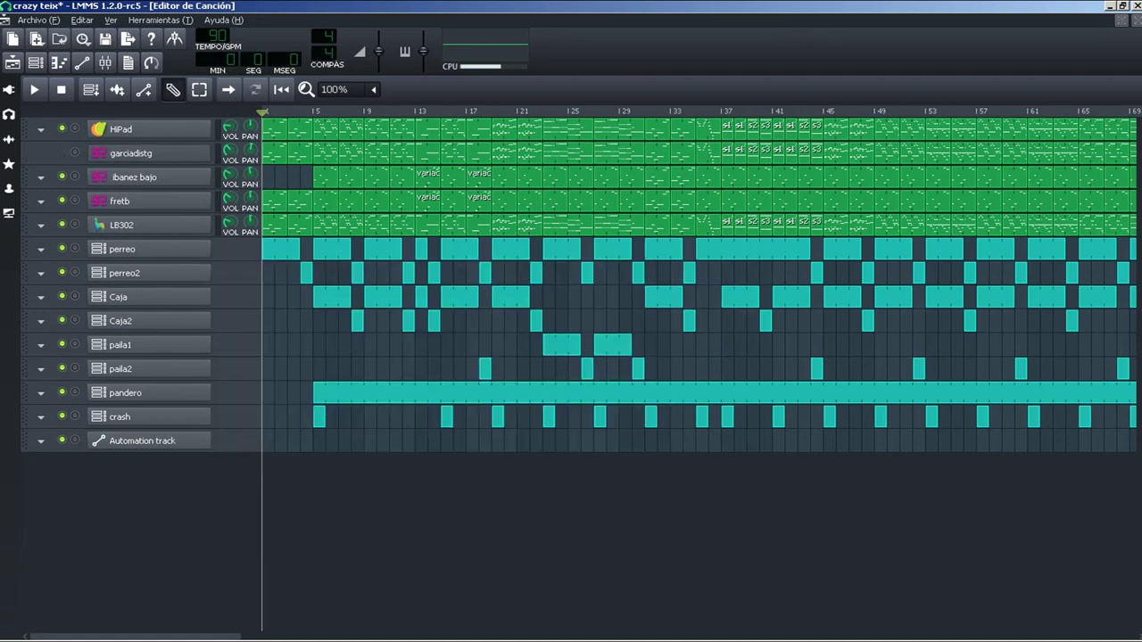
double_click(132, 153)
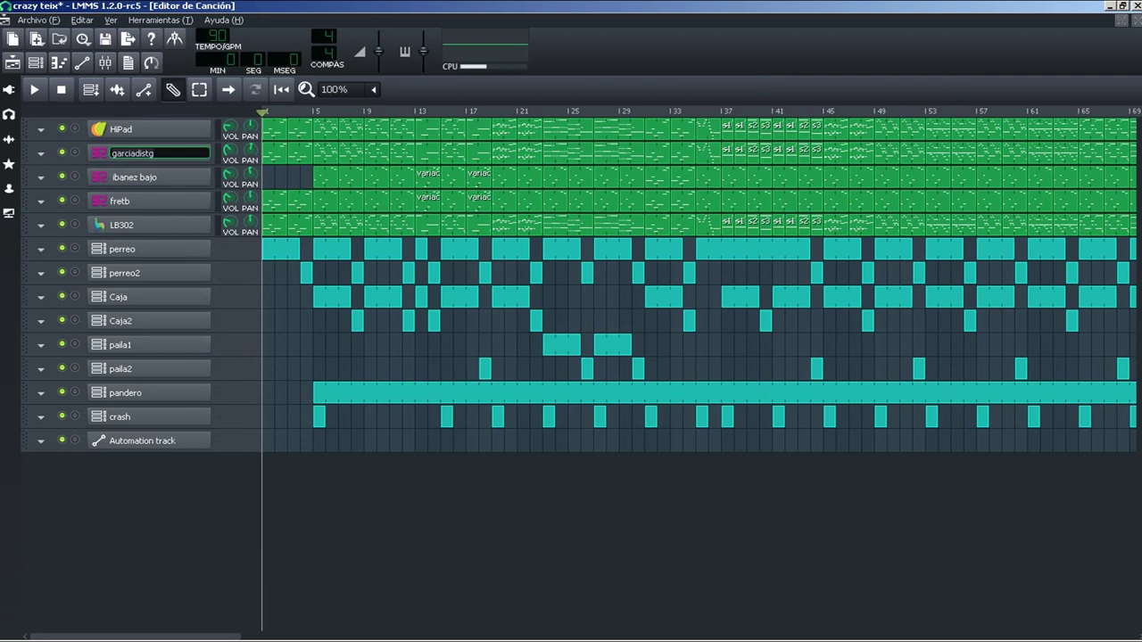
key("Return")
left_click(132, 153)
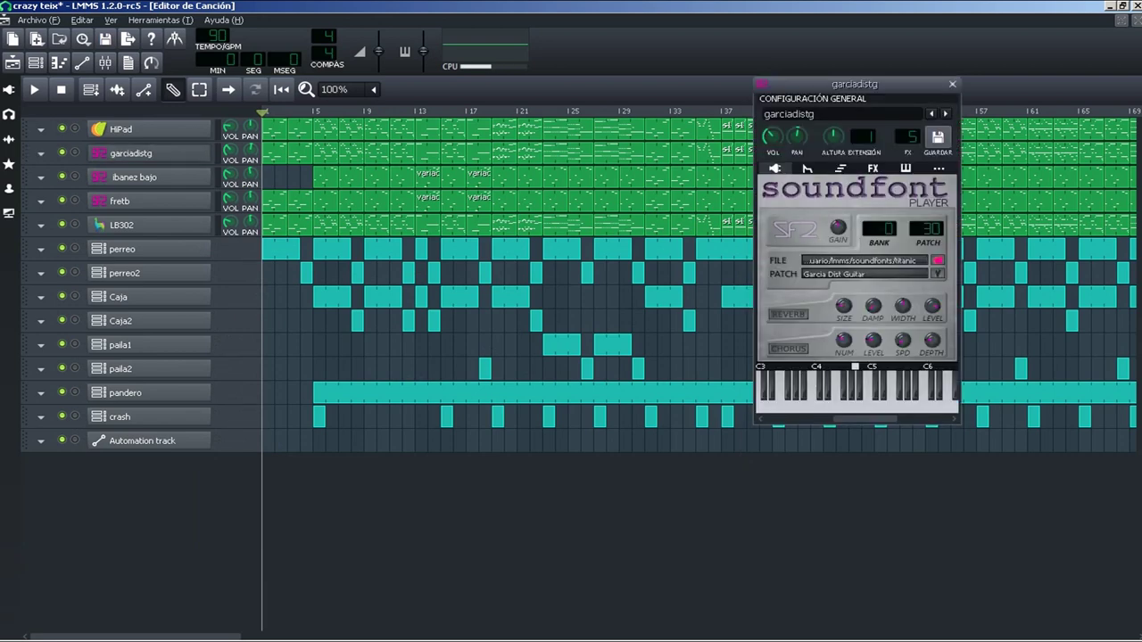
left_click(952, 84)
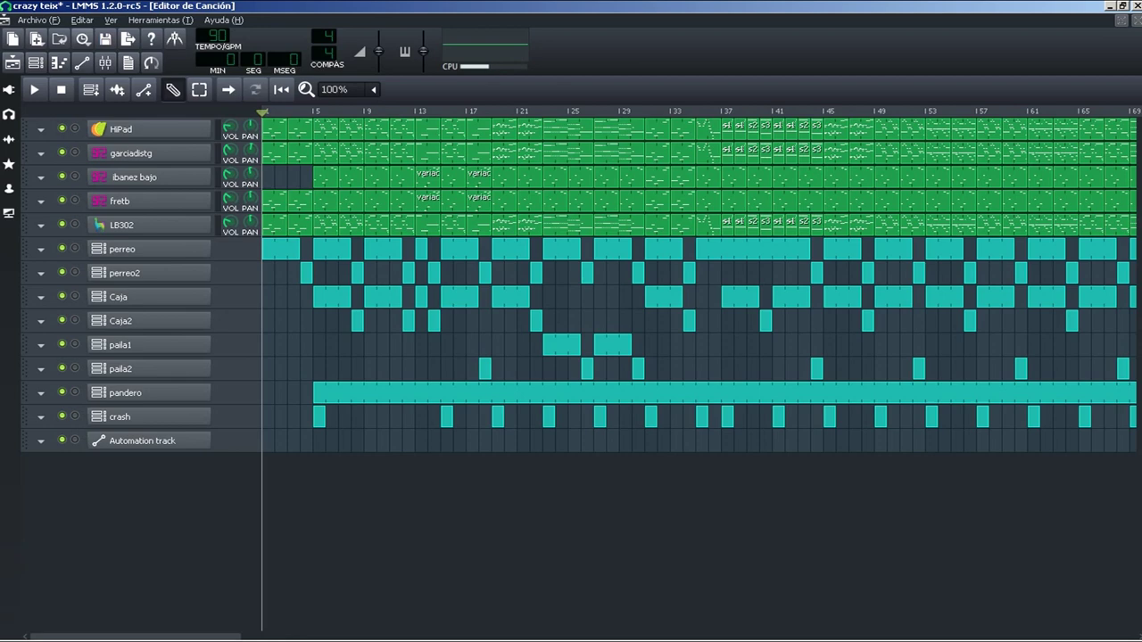
Add an OpulenZ instrument track in the Beat+Bassline Editor, delete it again, and close the editor
left_click(36, 63)
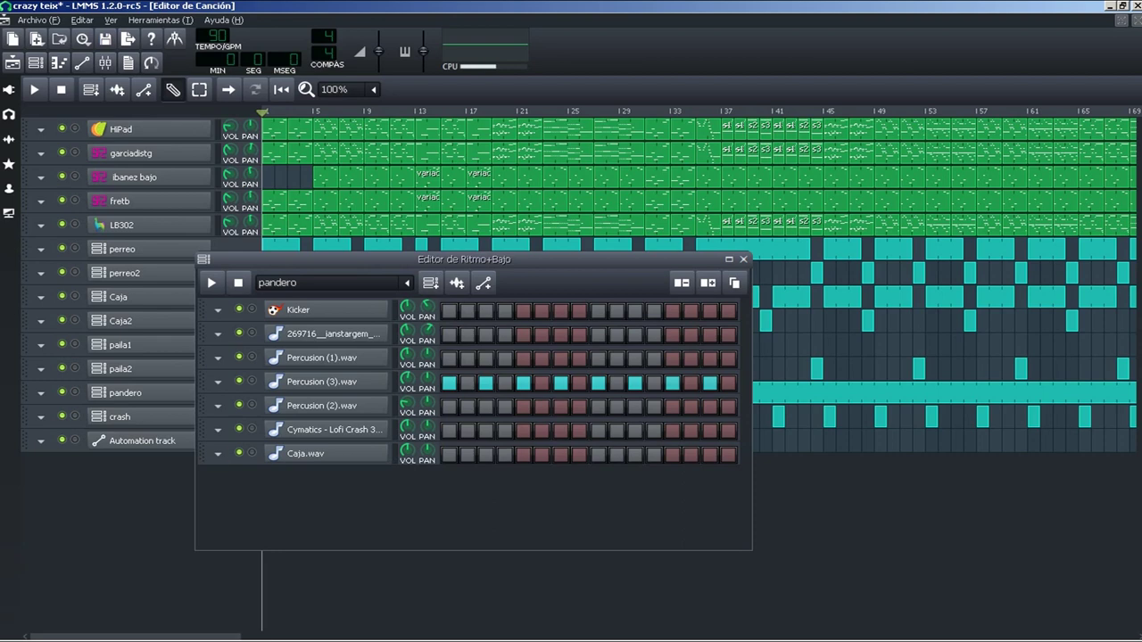
left_click(9, 89)
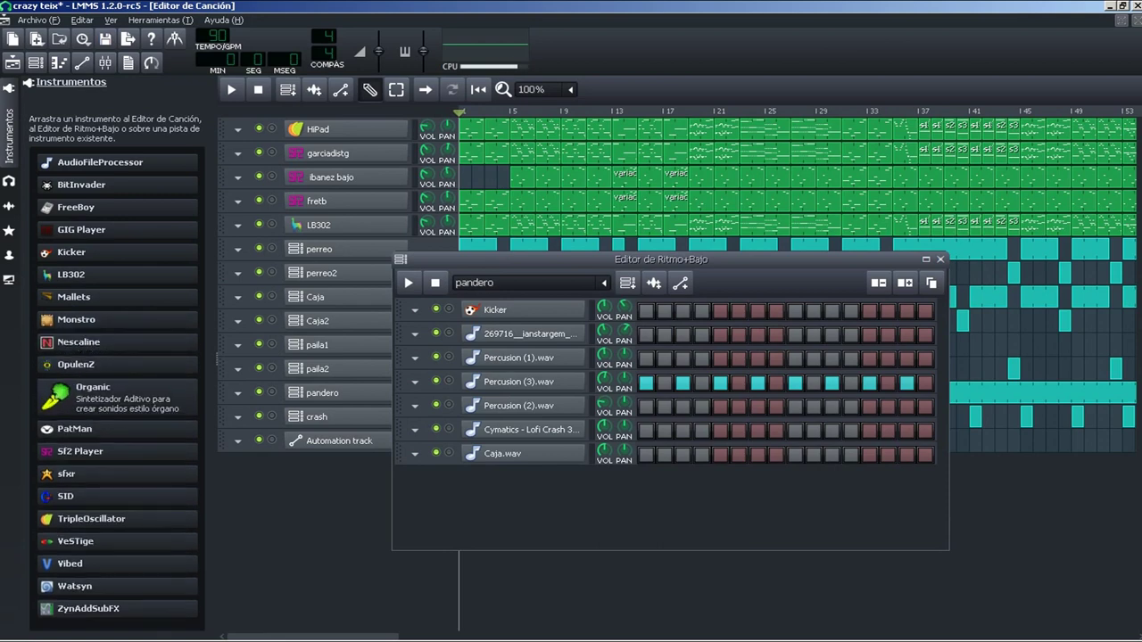
left_click_drag(80, 367, 499, 504)
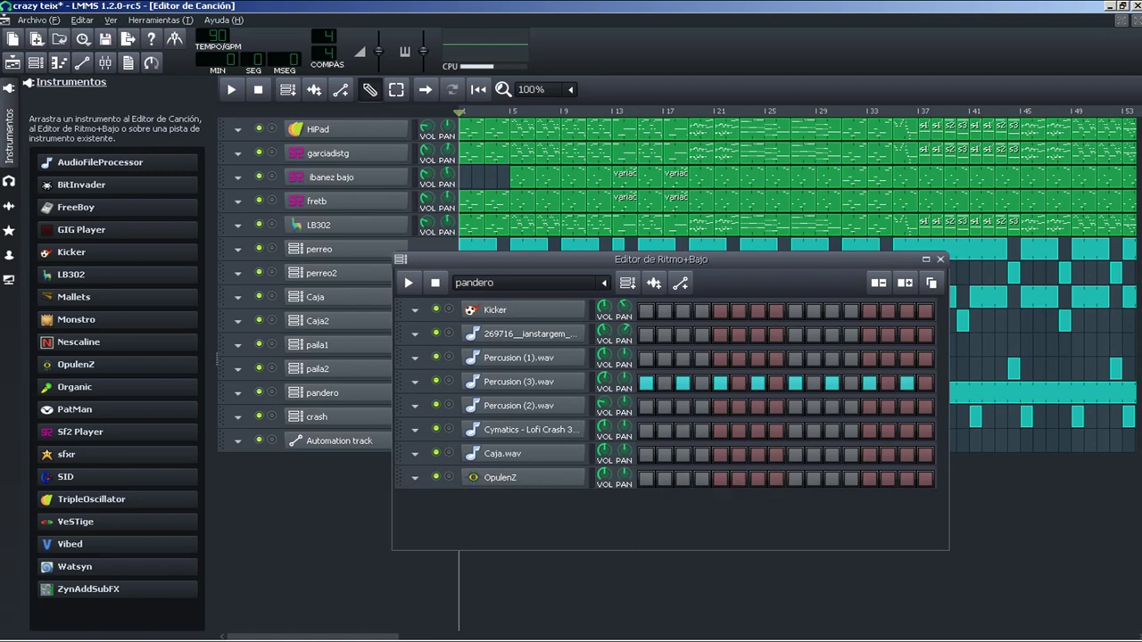
left_click(414, 477)
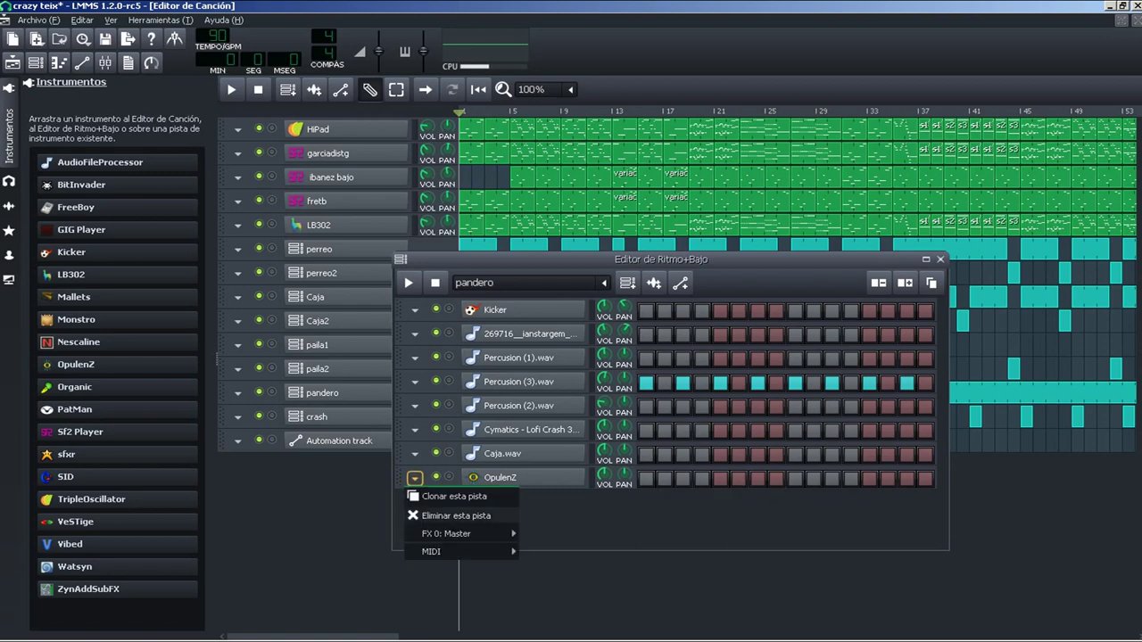
left_click(456, 516)
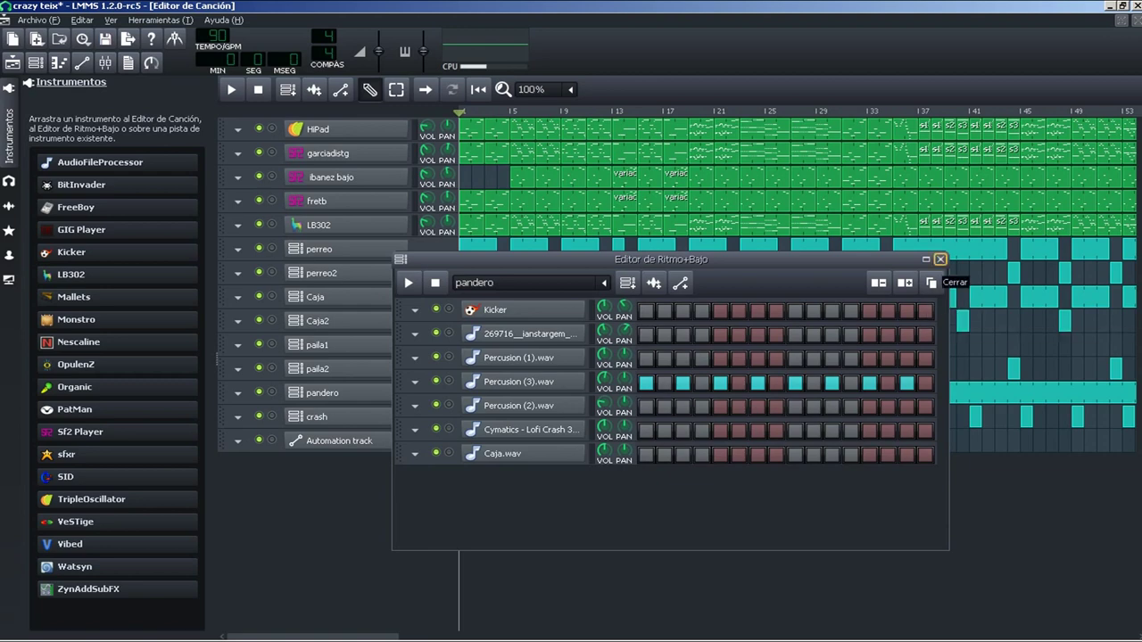
left_click(939, 259)
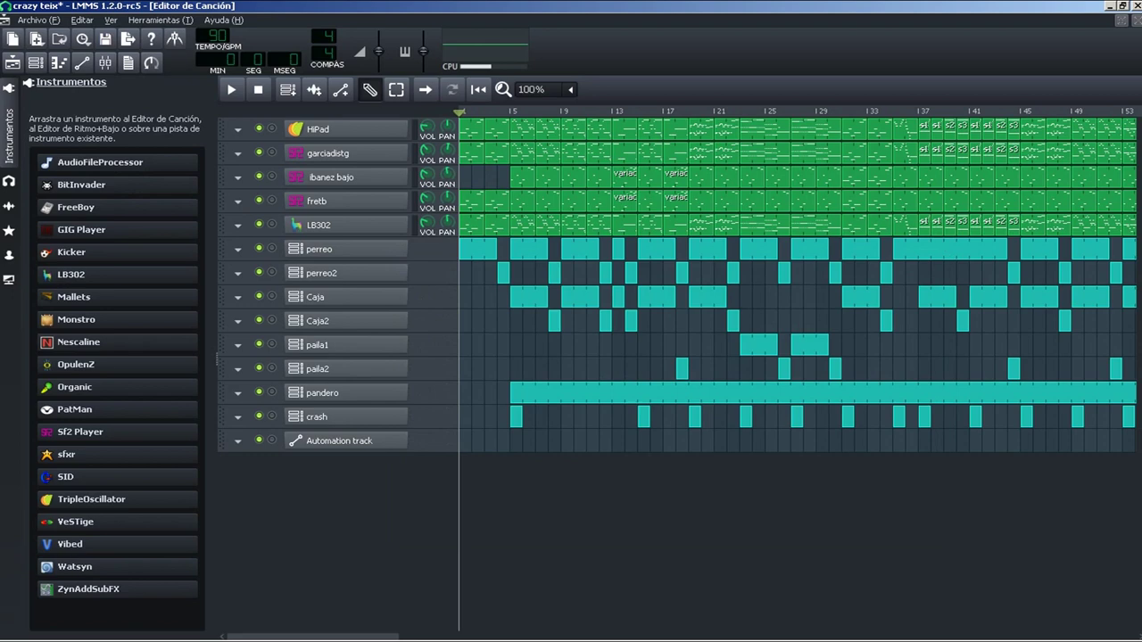
Hide the instruments sidebar and export the whole song as MIDI file "crazy teix midi1" into the "ozyy stems" folder inside lmms
left_click(10, 133)
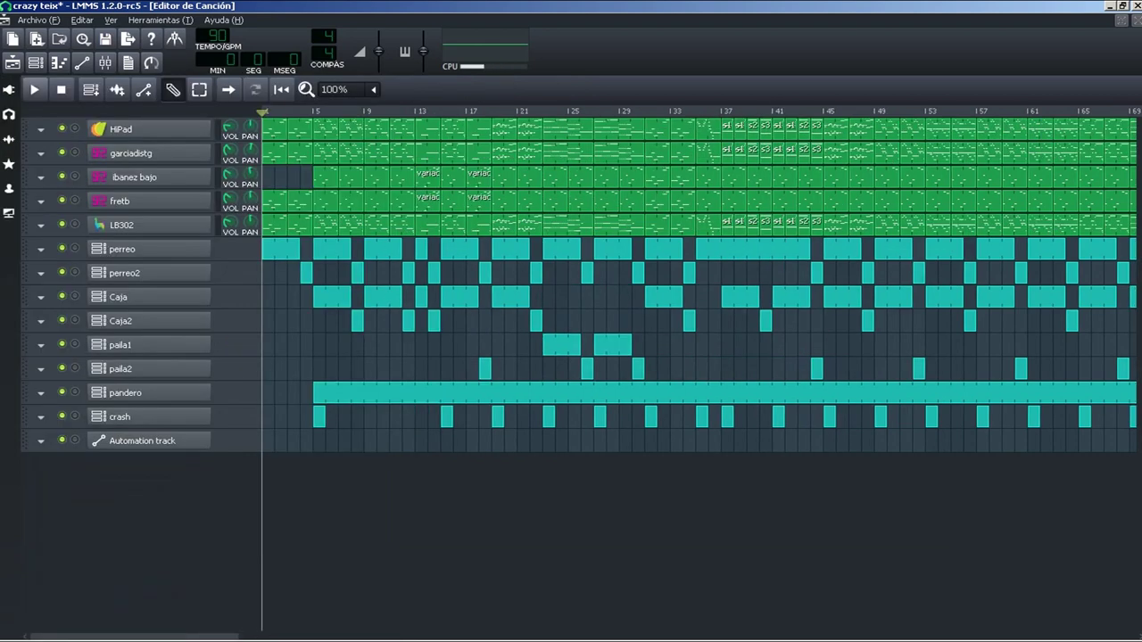
left_click(39, 20)
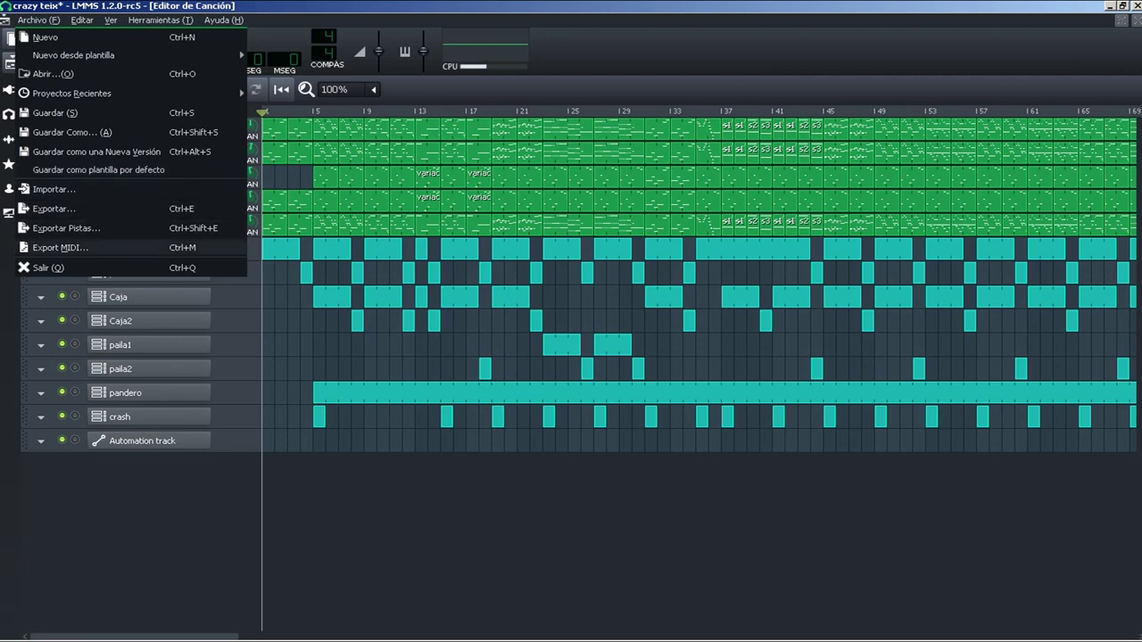
left_click(59, 248)
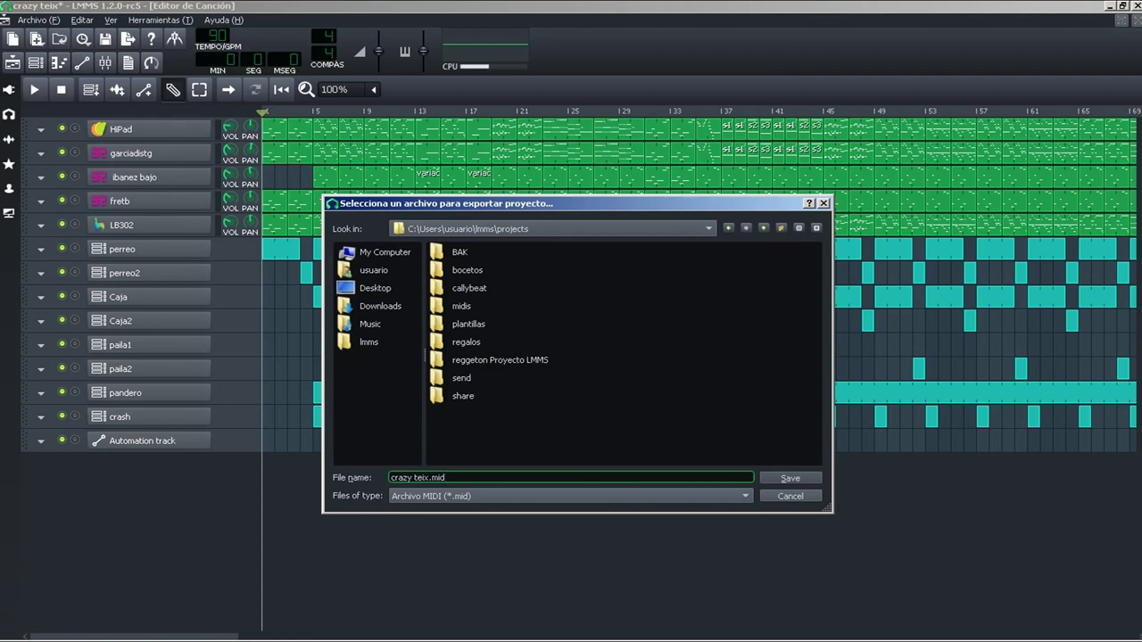
key("BackSpace")
key("BackSpace")
key("BackSpace")
key("BackSpace")
type("midi1")
left_click(368, 342)
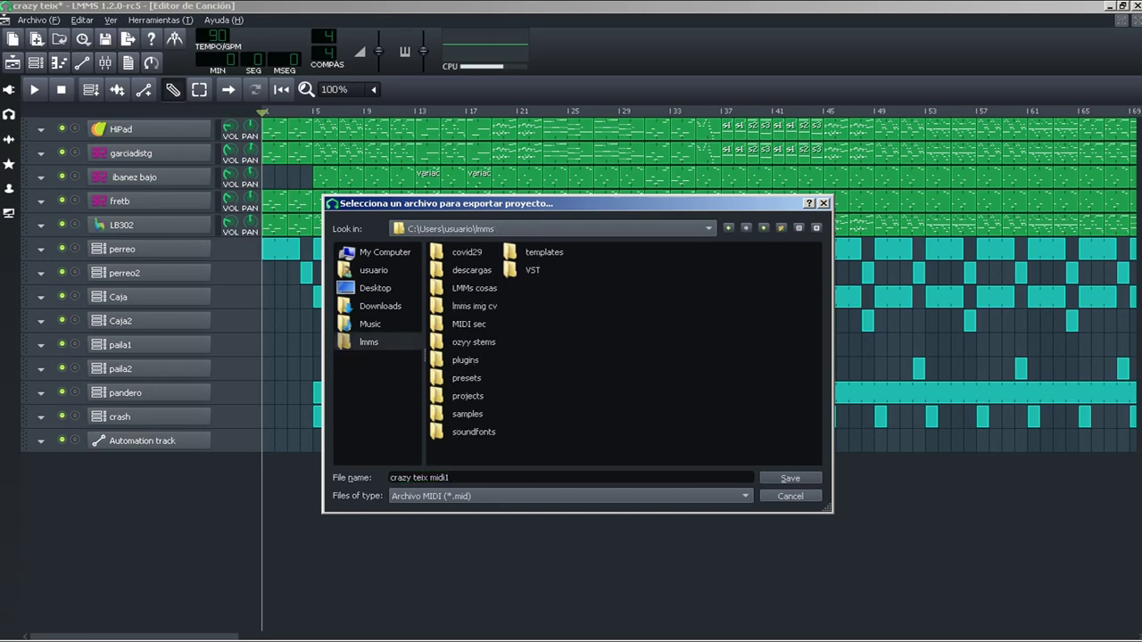
double_click(473, 342)
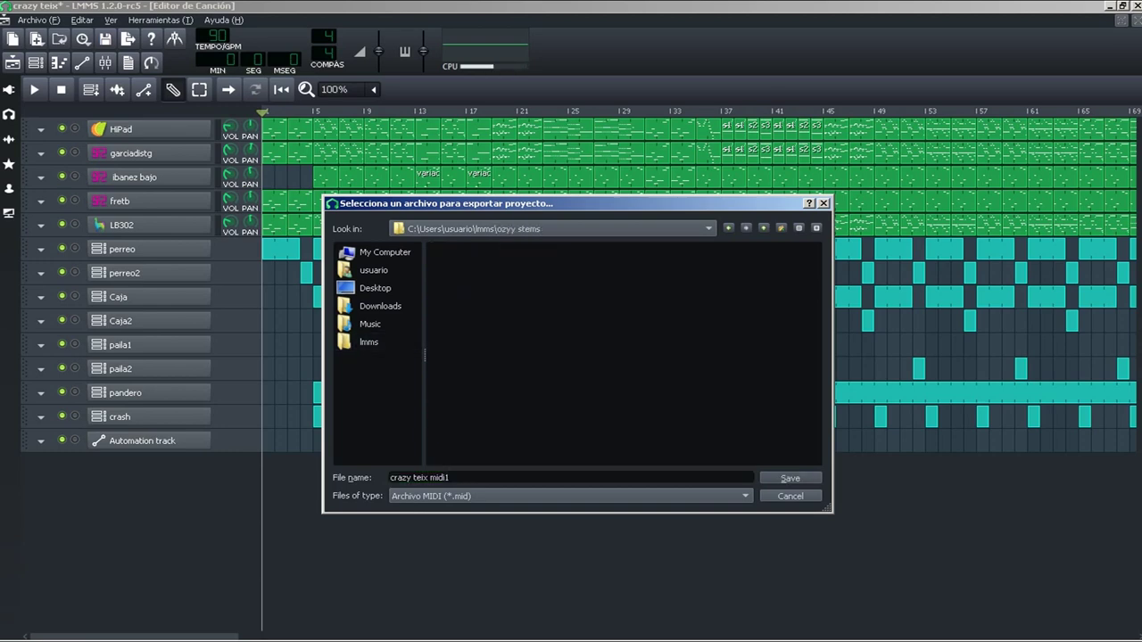
left_click(789, 477)
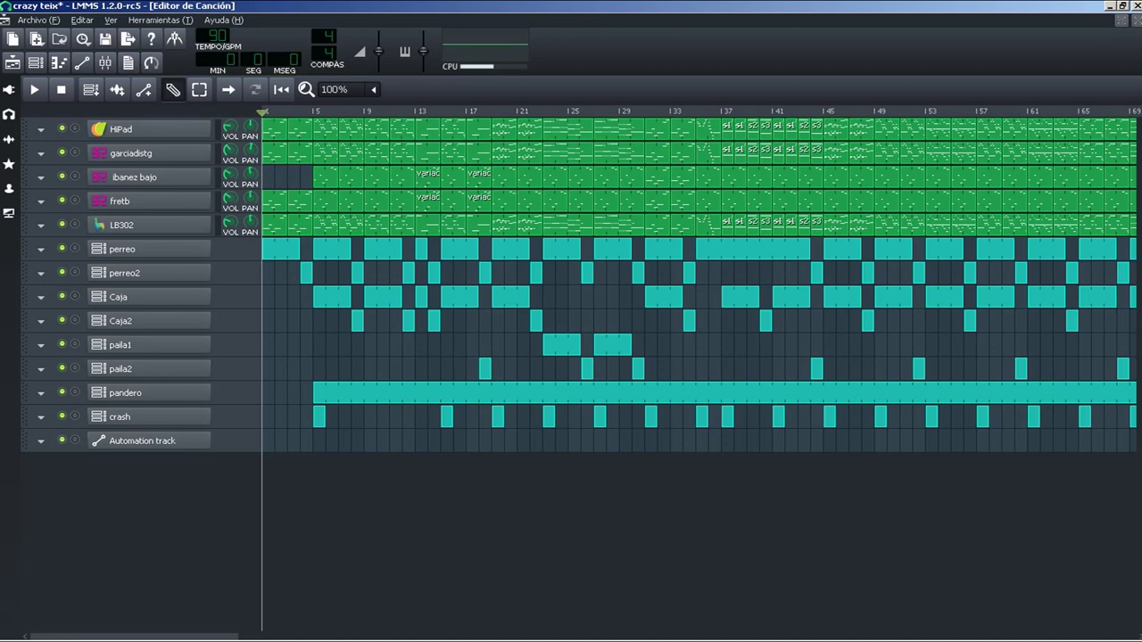
Delete the Automation track and the crash, pandero, paila2 and paila1 tracks from the song
mouse_move(134, 636)
left_mouse_down()
mouse_move(709, 636)
mouse_move(132, 636)
left_mouse_up()
left_click(41, 441)
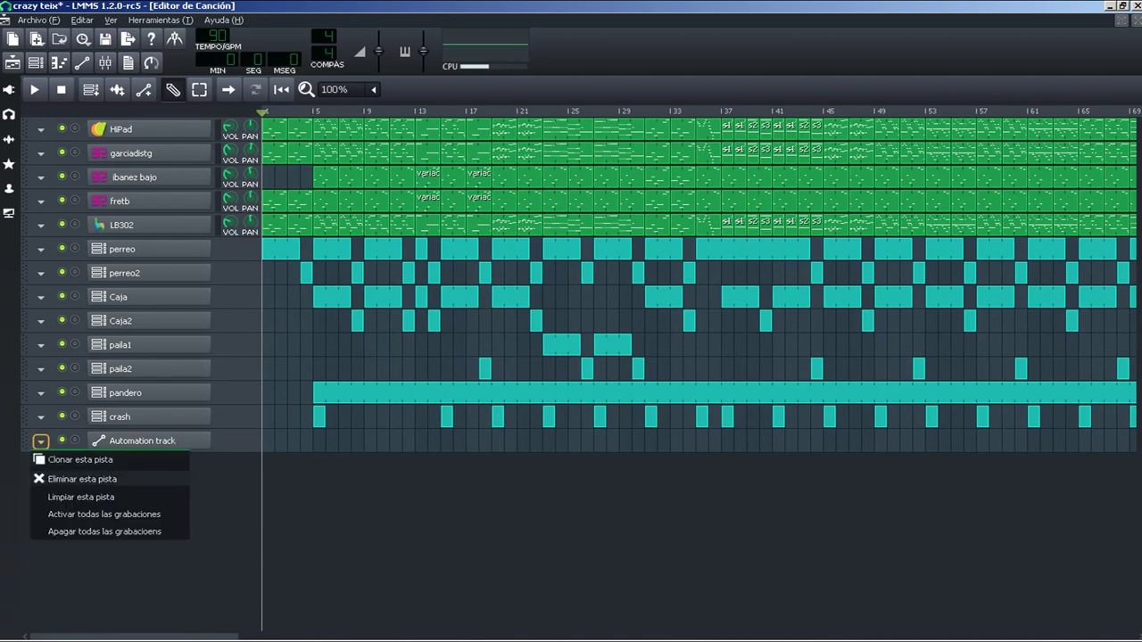
left_click(82, 480)
left_click(40, 416)
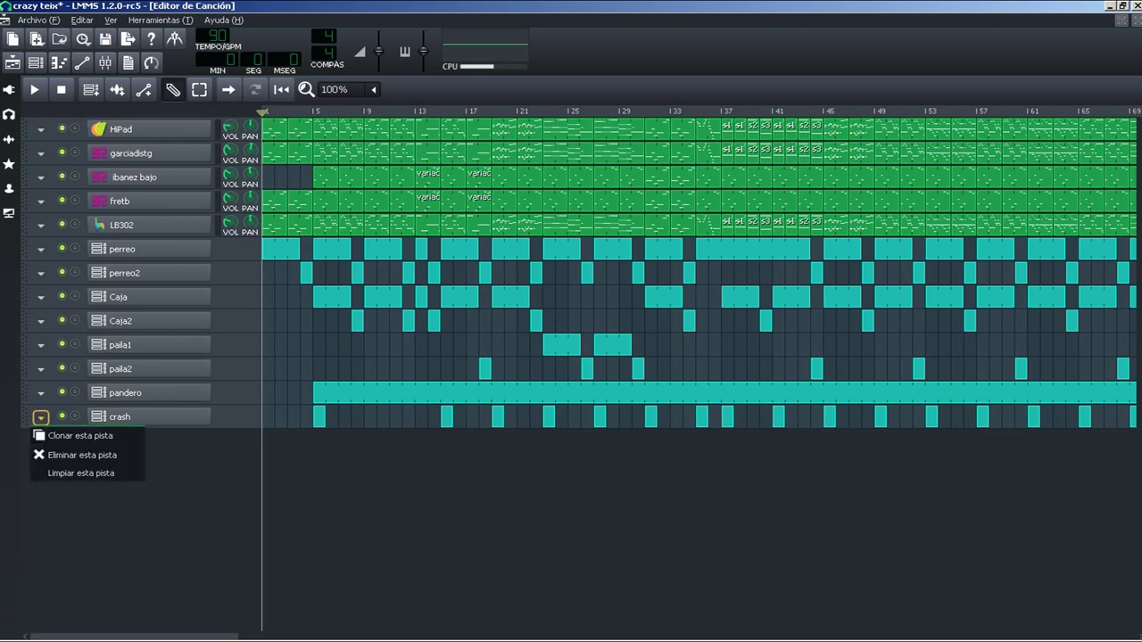
left_click(82, 455)
left_click(40, 393)
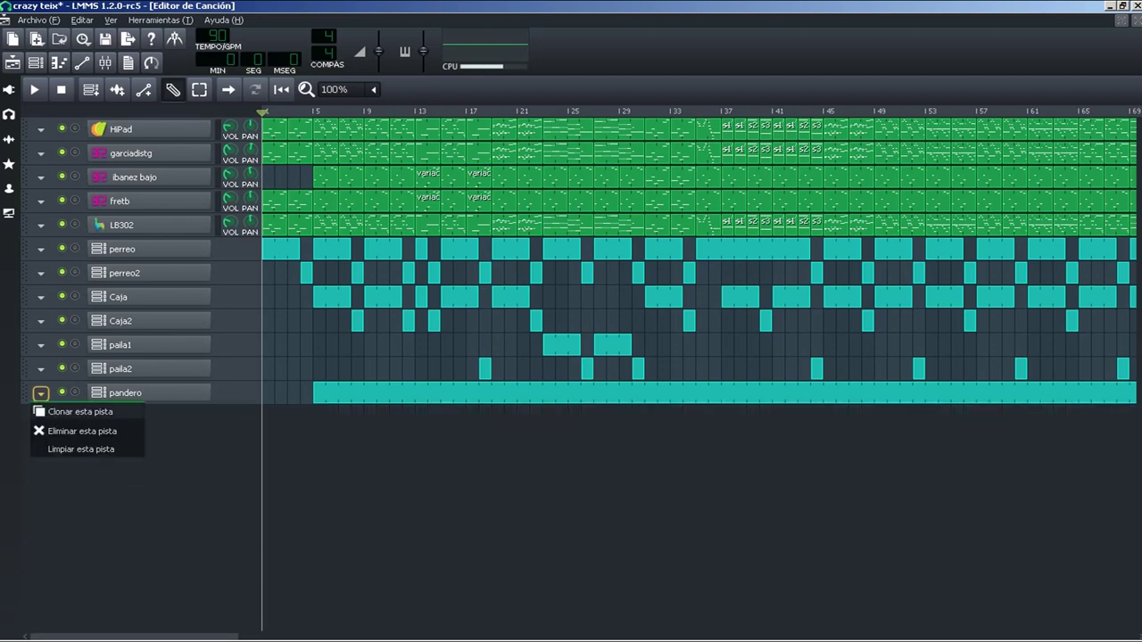
left_click(82, 428)
left_click(40, 368)
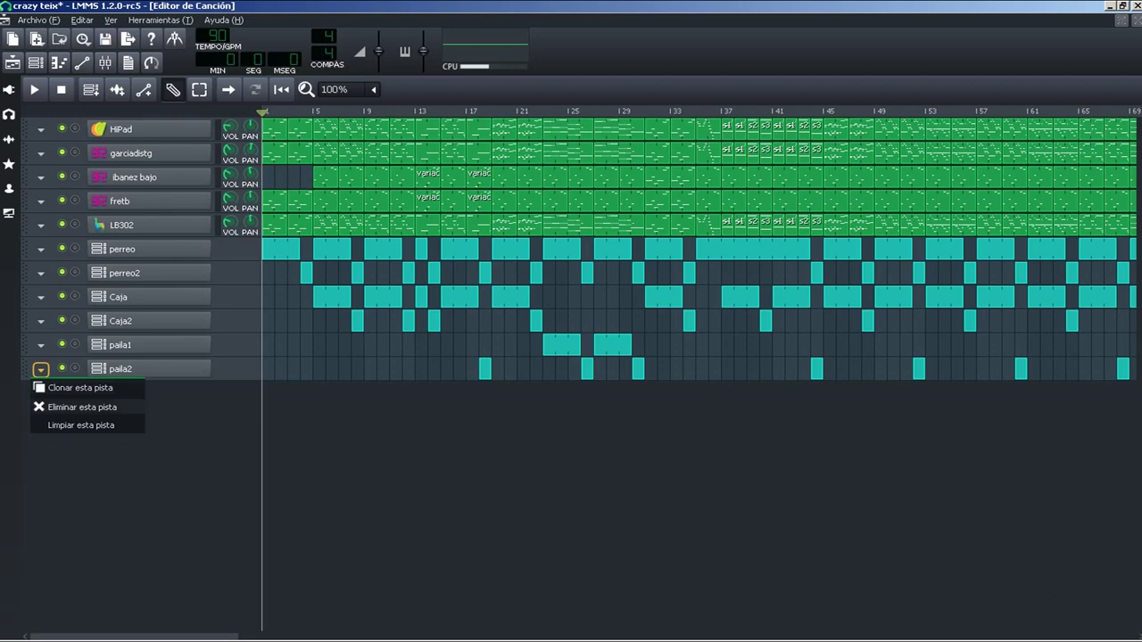
left_click(82, 407)
left_click(41, 344)
left_click(82, 383)
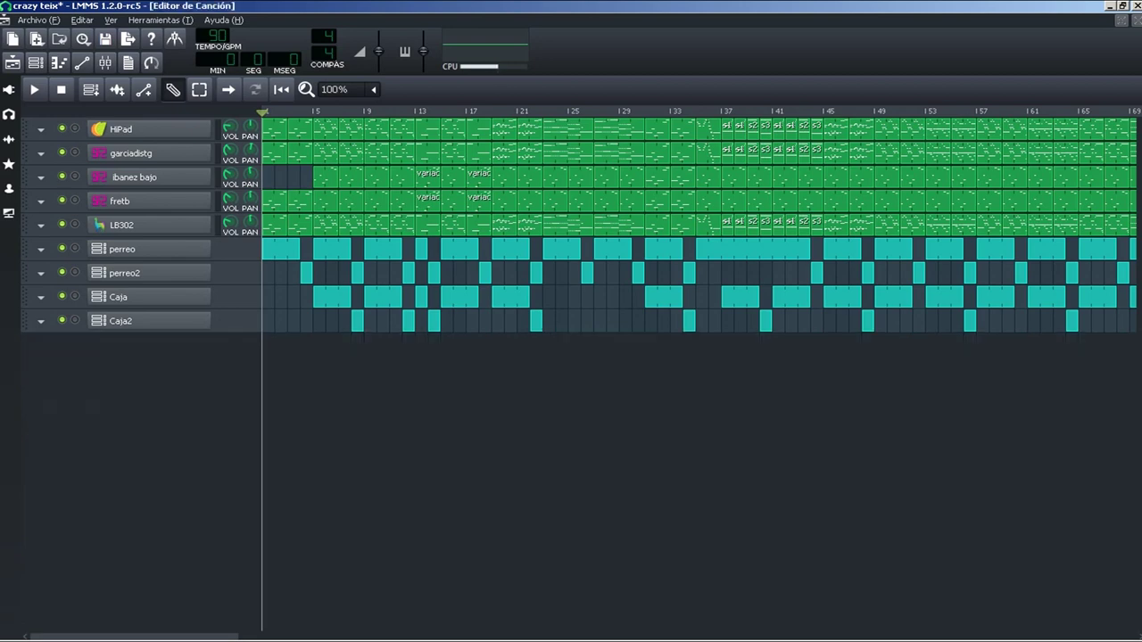
Delete the remaining Beat/Bassline tracks Caja2, Caja, perreo2 and perreo from the song
left_click(40, 321)
left_click(82, 359)
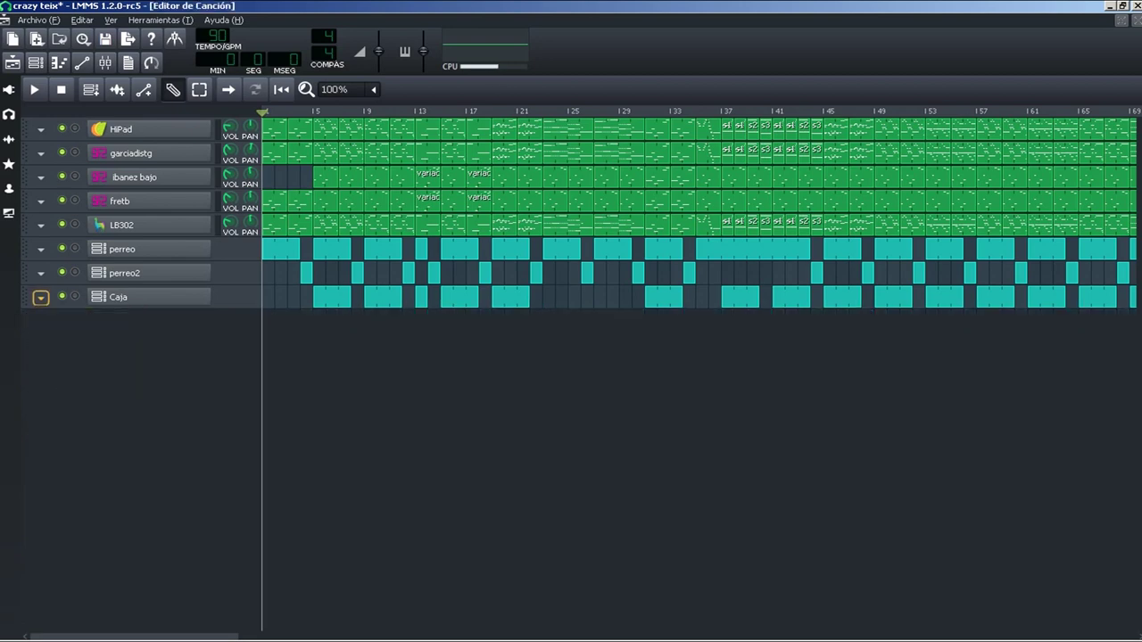
left_click(40, 296)
left_click(82, 335)
left_click(40, 273)
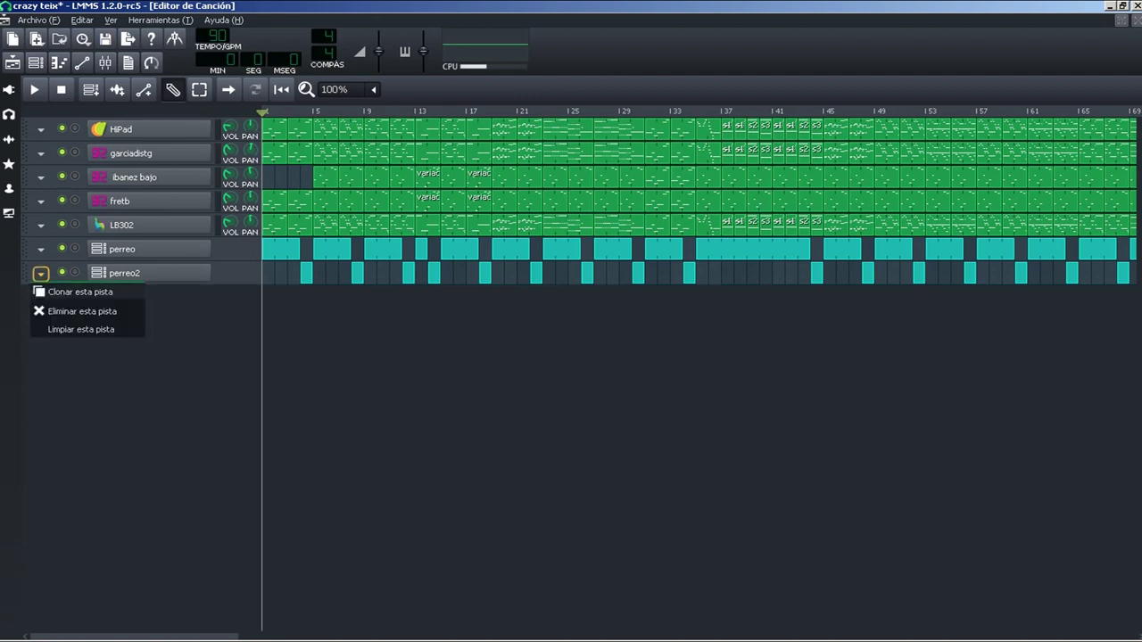
left_click(82, 311)
left_click(40, 249)
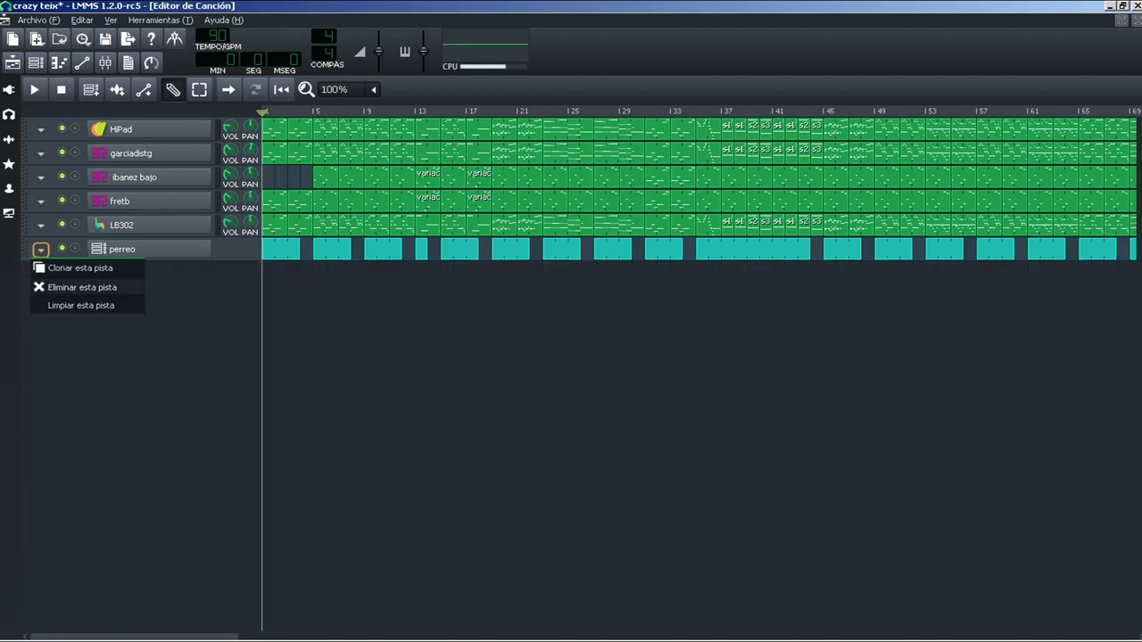
left_click(82, 287)
Delete the LB302, fretb, ibanez bajo and garciadistg instrument tracks, keeping only HiPad
left_click(40, 225)
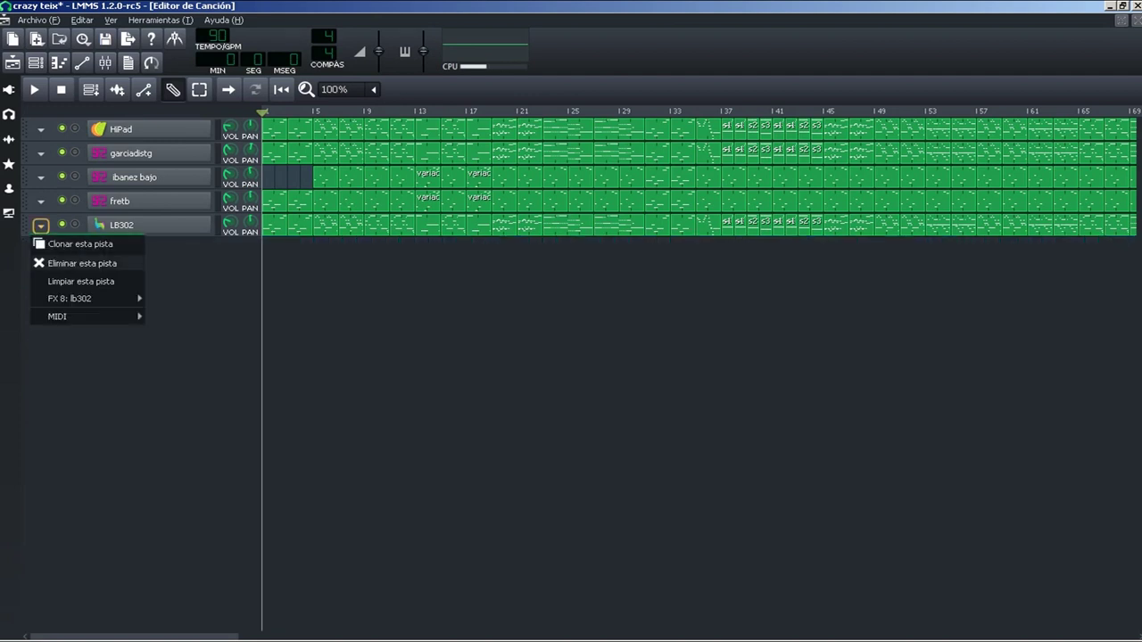
left_click(82, 263)
left_click(40, 201)
left_click(83, 239)
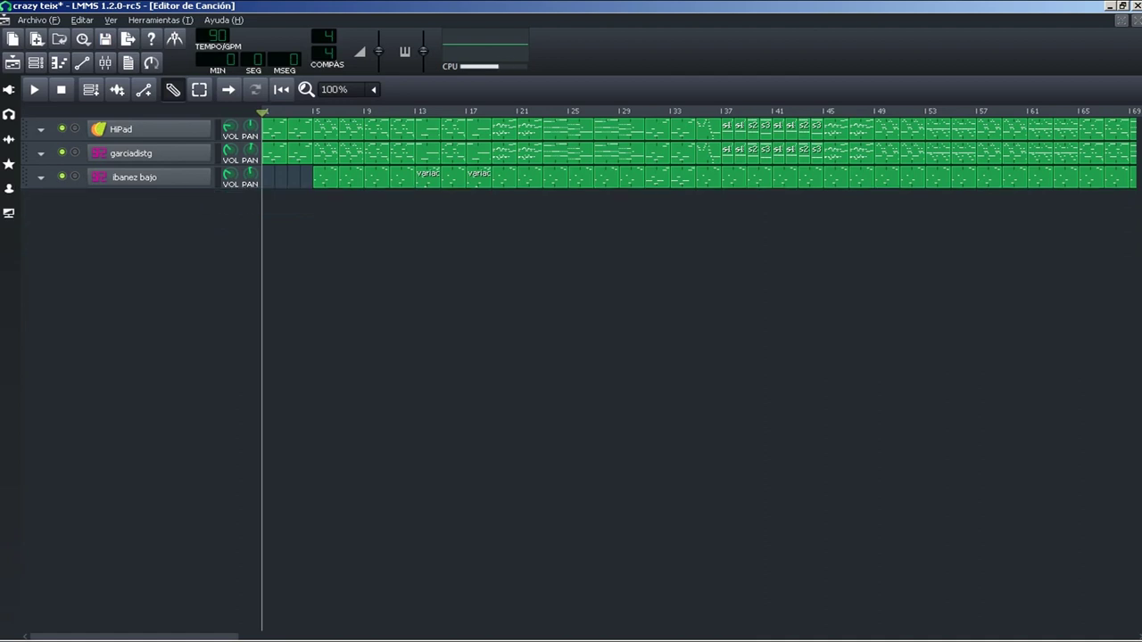
left_click(40, 176)
left_click(82, 215)
left_click(40, 153)
left_click(82, 191)
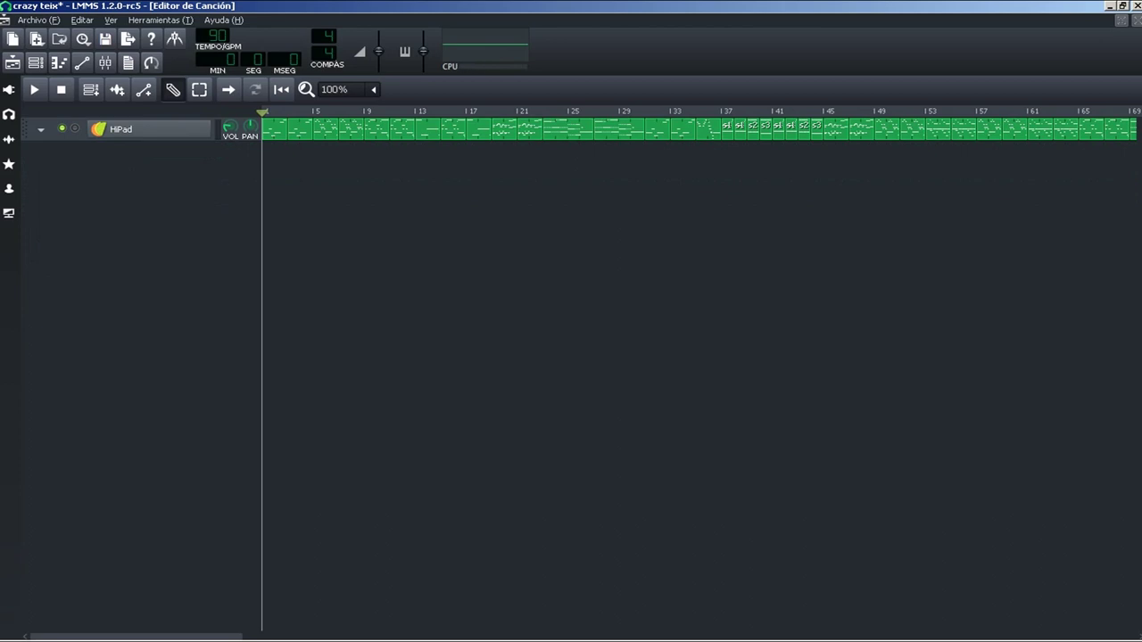
Try to export the HiPad track as MIDI into the "ozyy stems" folder, picking the existing file name "crazy teix midi1.mid"
mouse_move(135, 637)
left_mouse_down()
mouse_move(724, 637)
mouse_move(135, 637)
left_mouse_up()
left_click(38, 19)
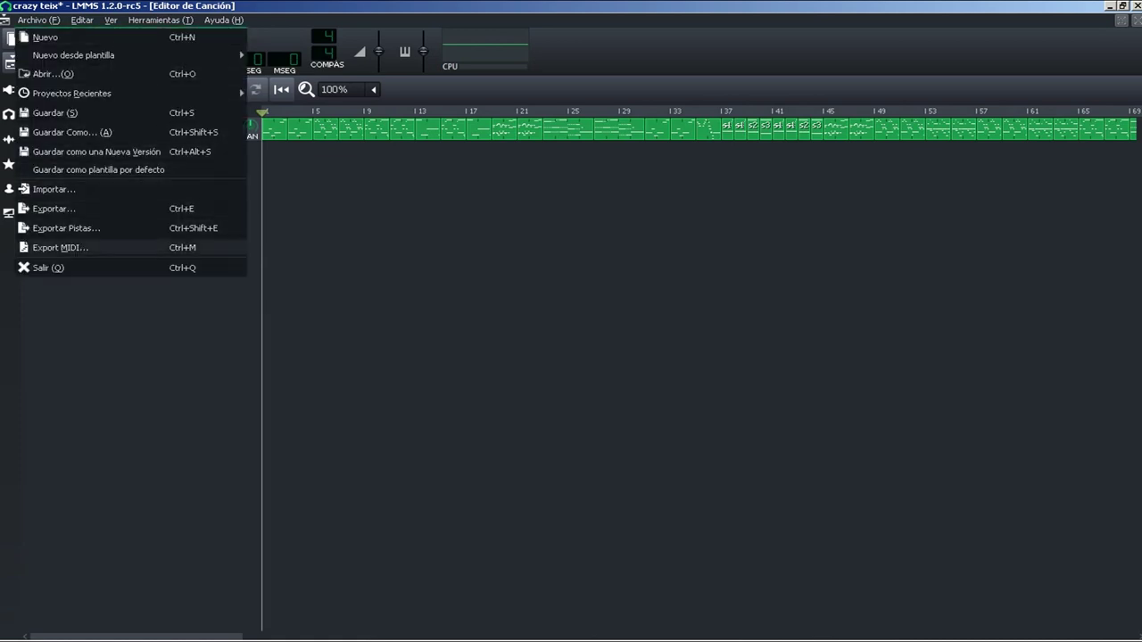
left_click(60, 247)
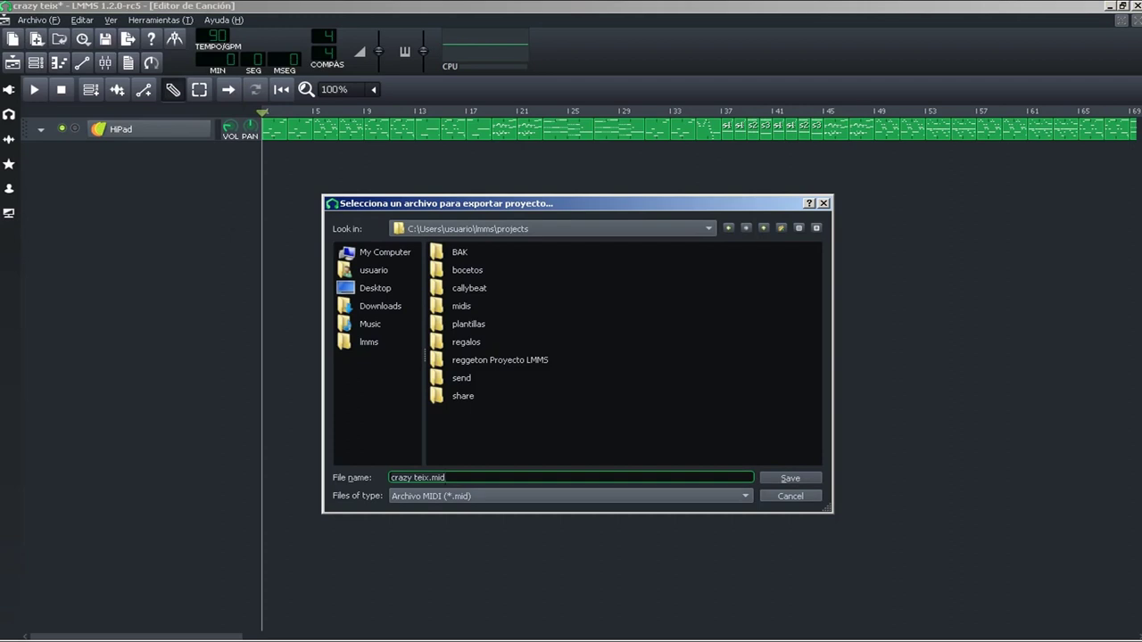
key("BackSpace")
key("BackSpace")
key("BackSpace")
key("BackSpace")
type("midi2")
left_click(369, 342)
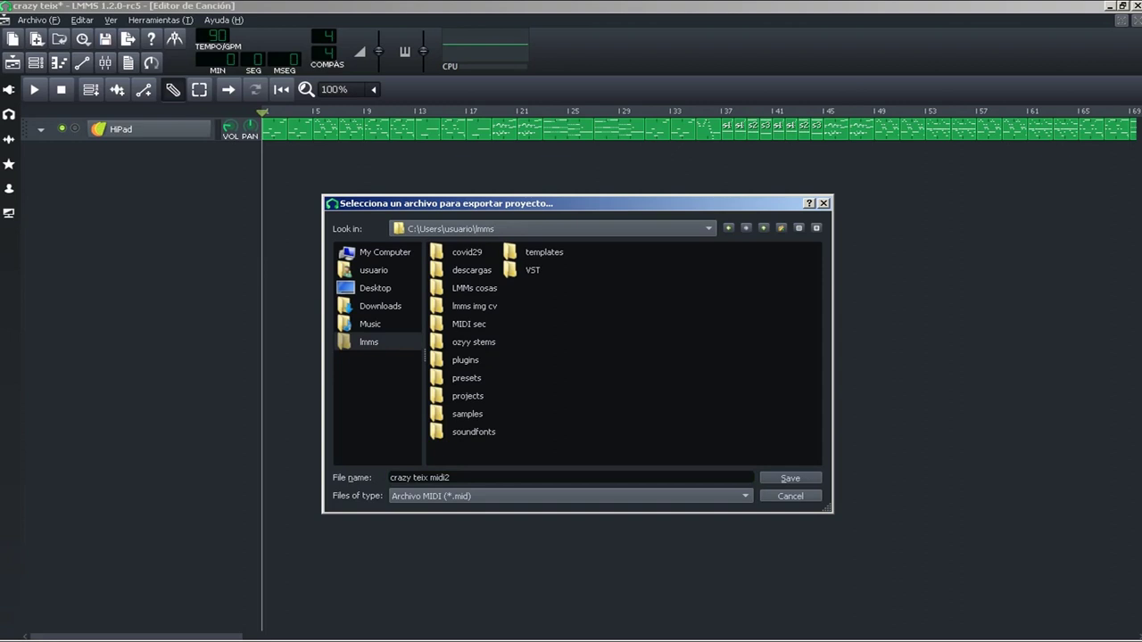
left_click(369, 324)
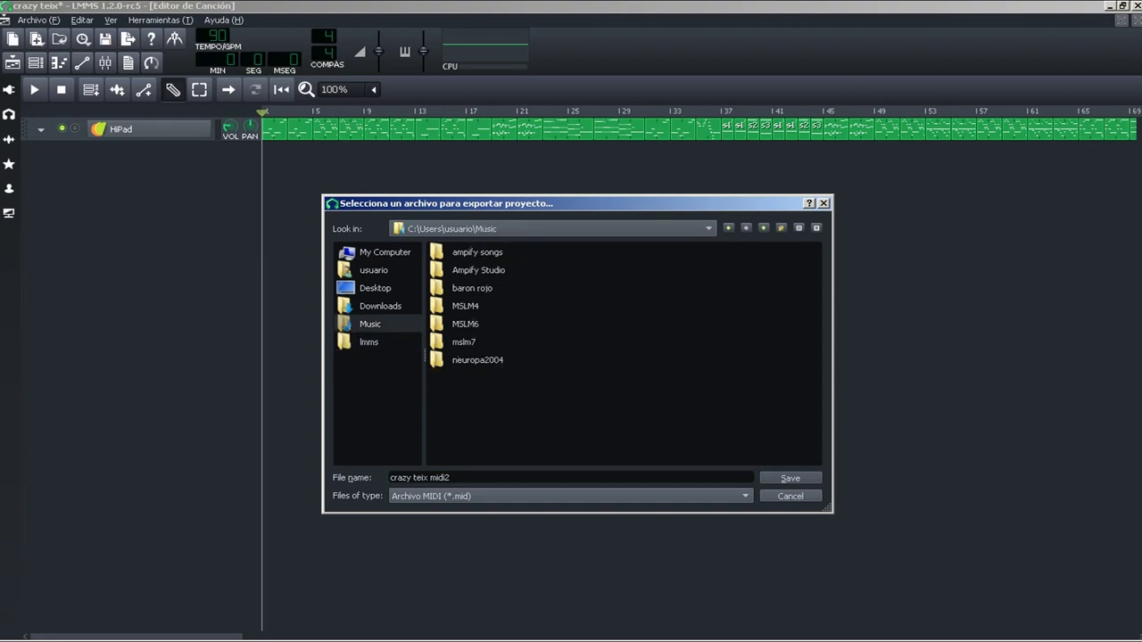
left_click(369, 342)
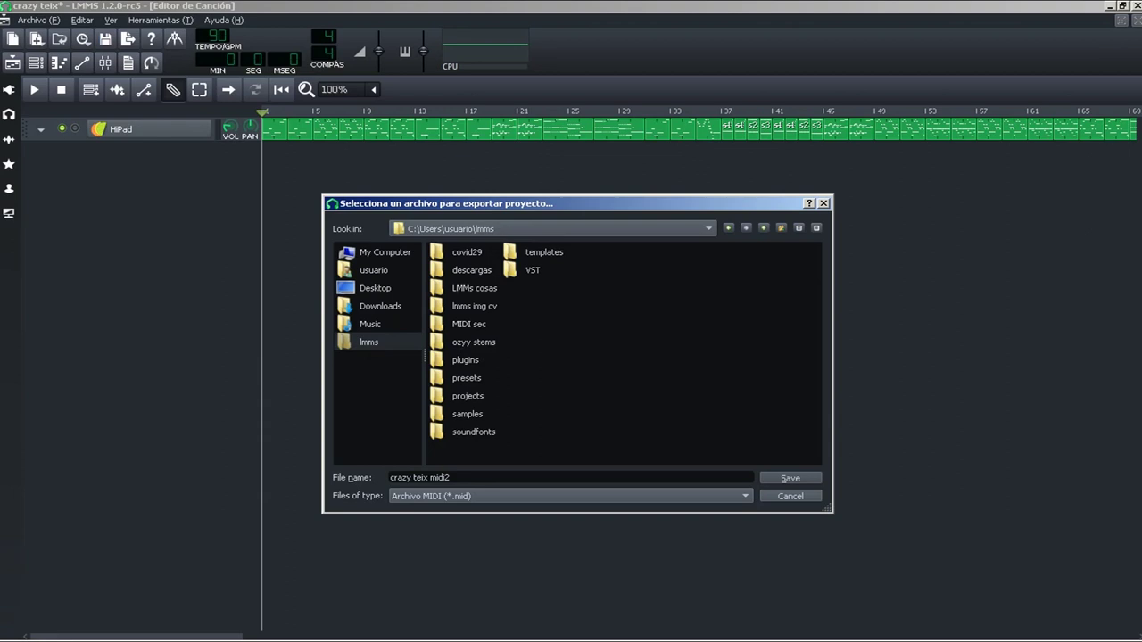
double_click(473, 342)
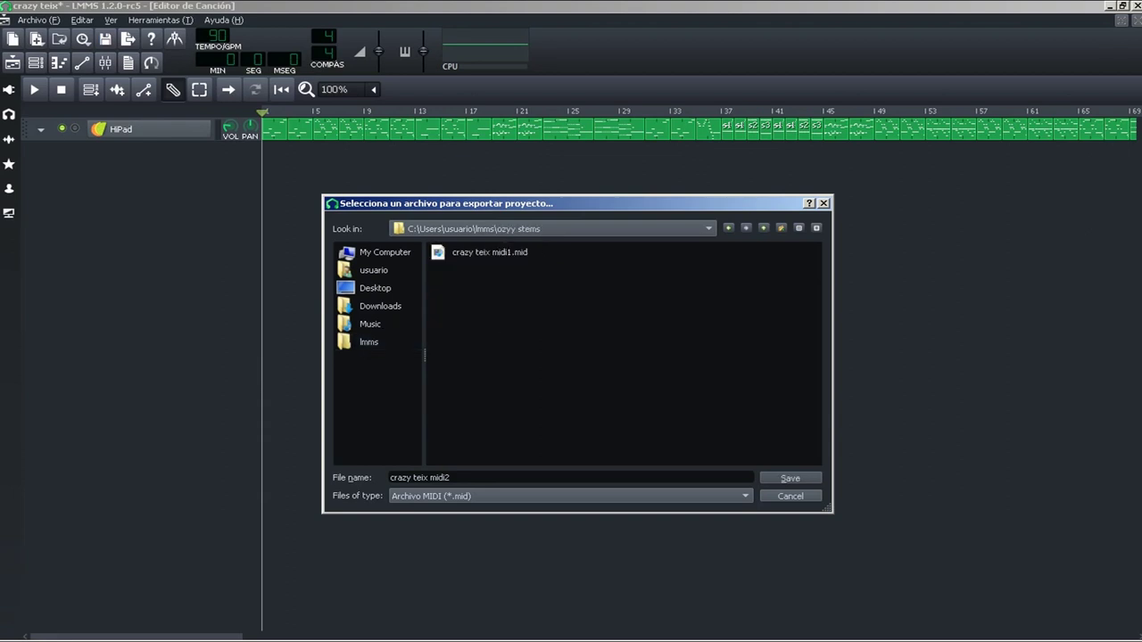
left_click(489, 252)
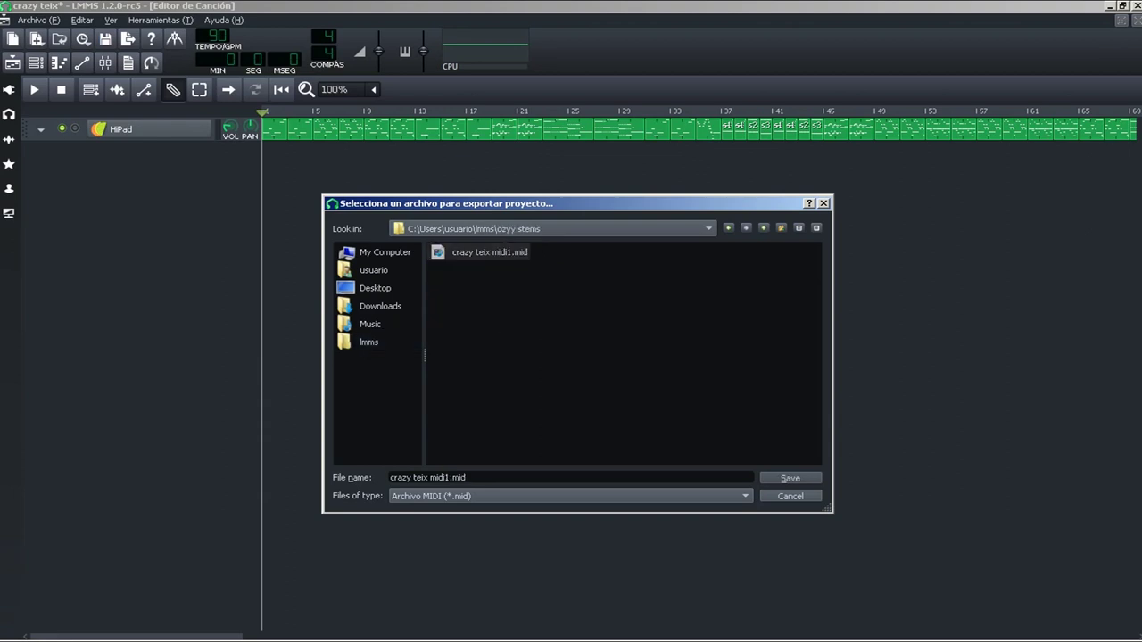
key("Return")
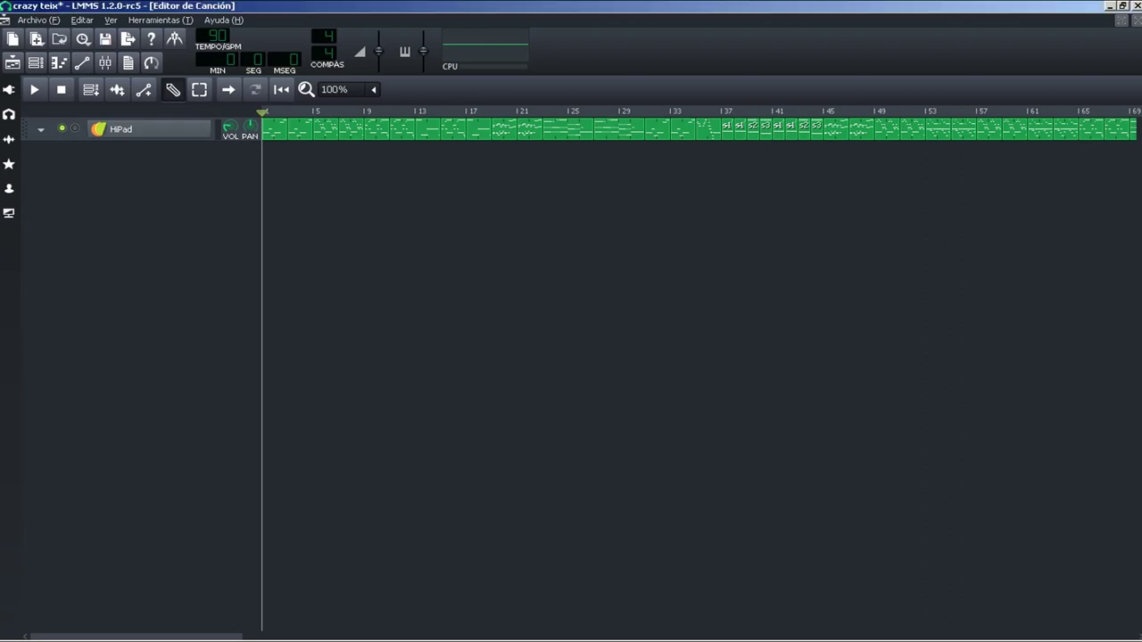
Export the HiPad track as a MIDI file named "crazy teix midi2" into the "ozyy stems" folder inside lmms
left_click(38, 20)
mouse_move(71, 92)
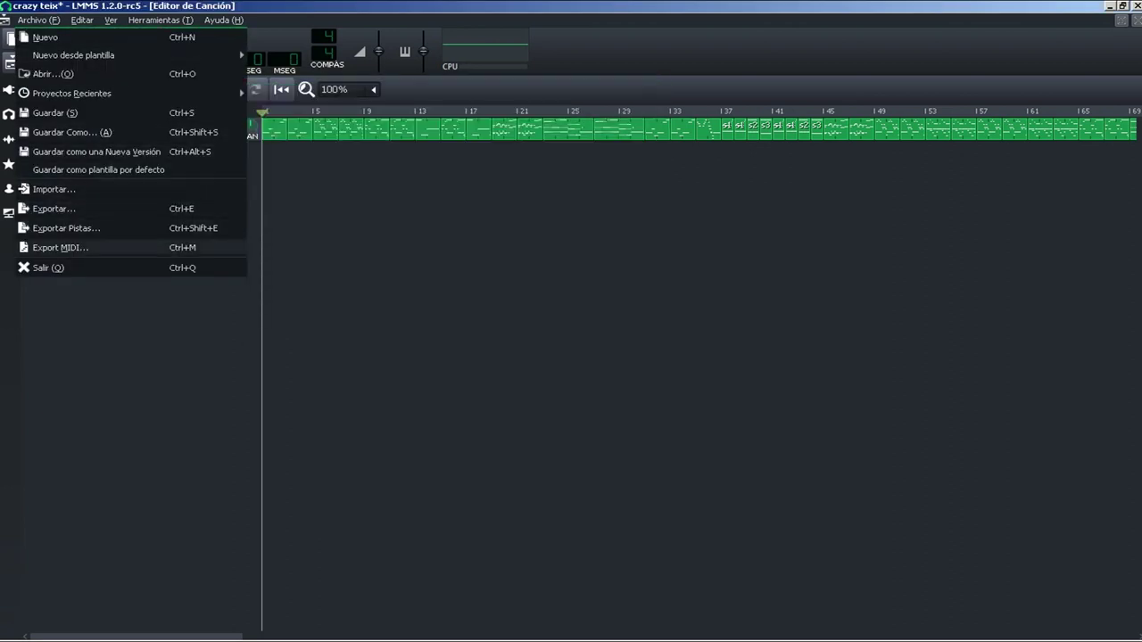
left_click(61, 247)
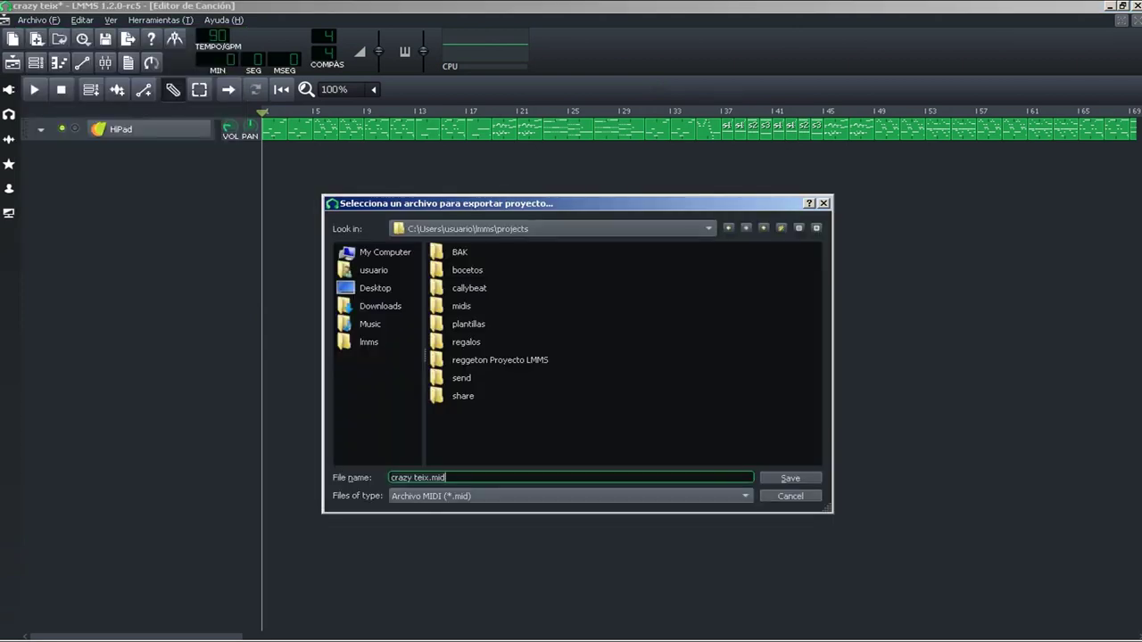
left_click(368, 342)
double_click(473, 341)
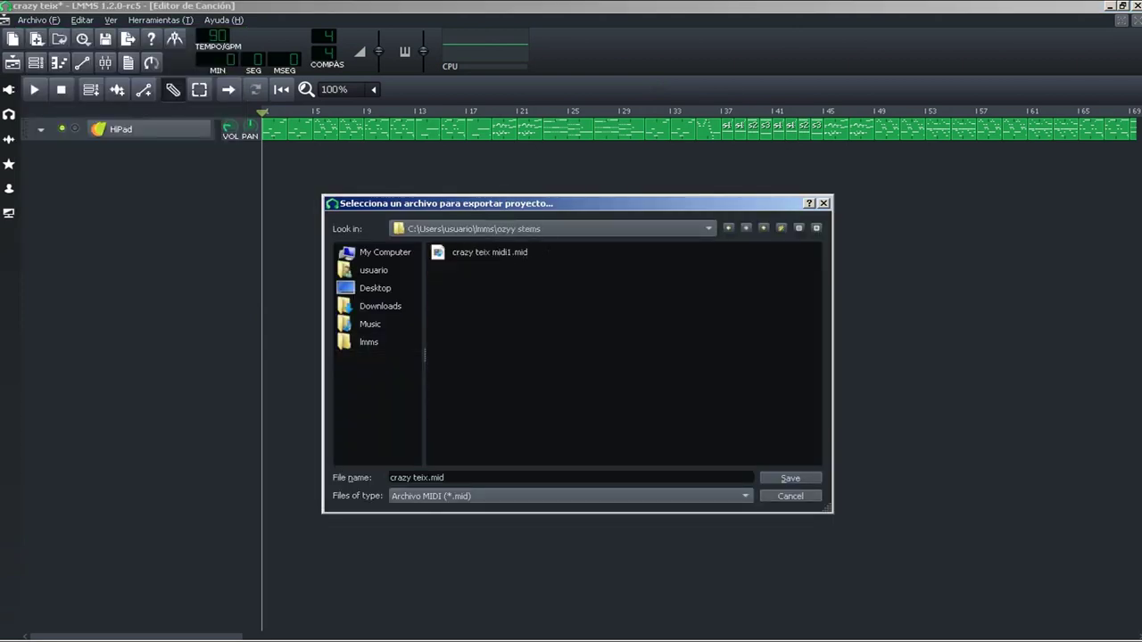
left_click(446, 477)
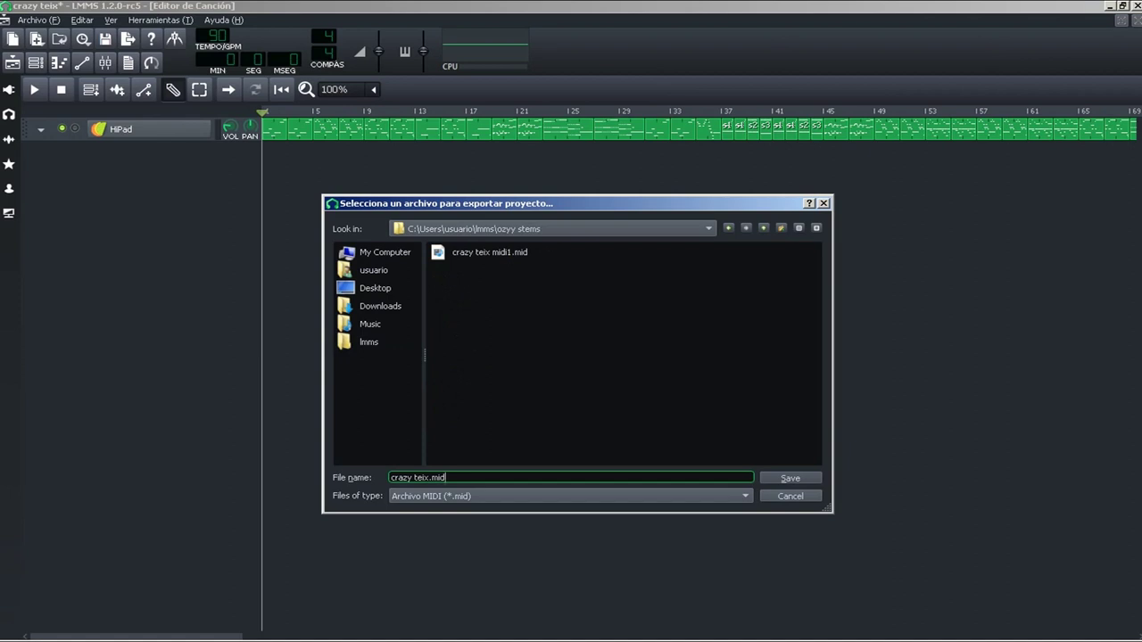
key("BackSpace")
key("BackSpace")
key("BackSpace")
type("mi")
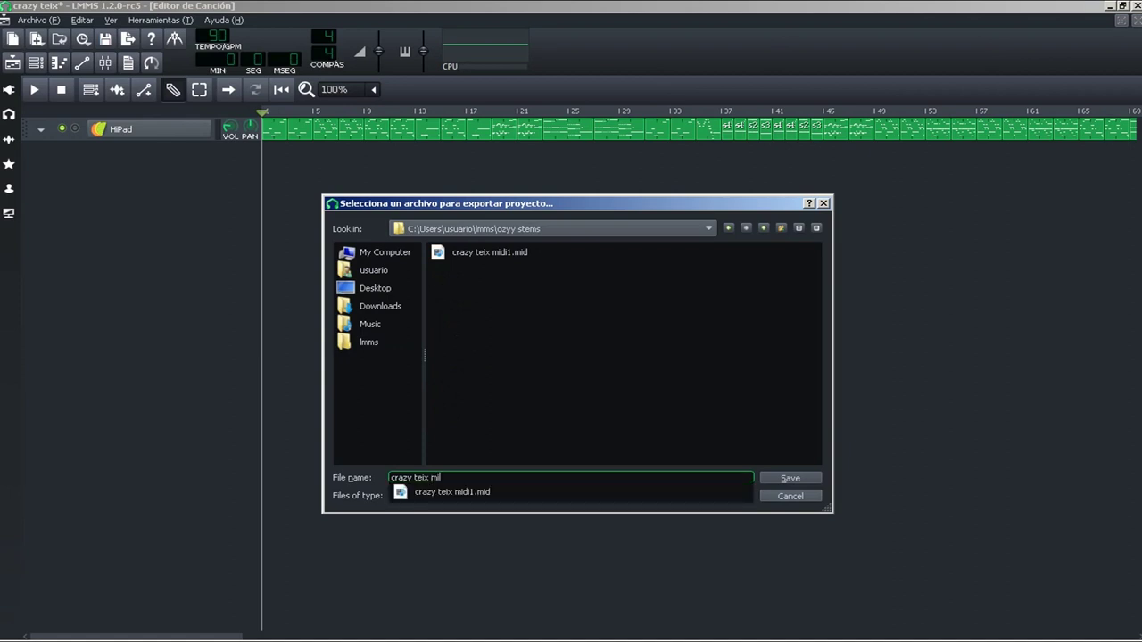
type("di2")
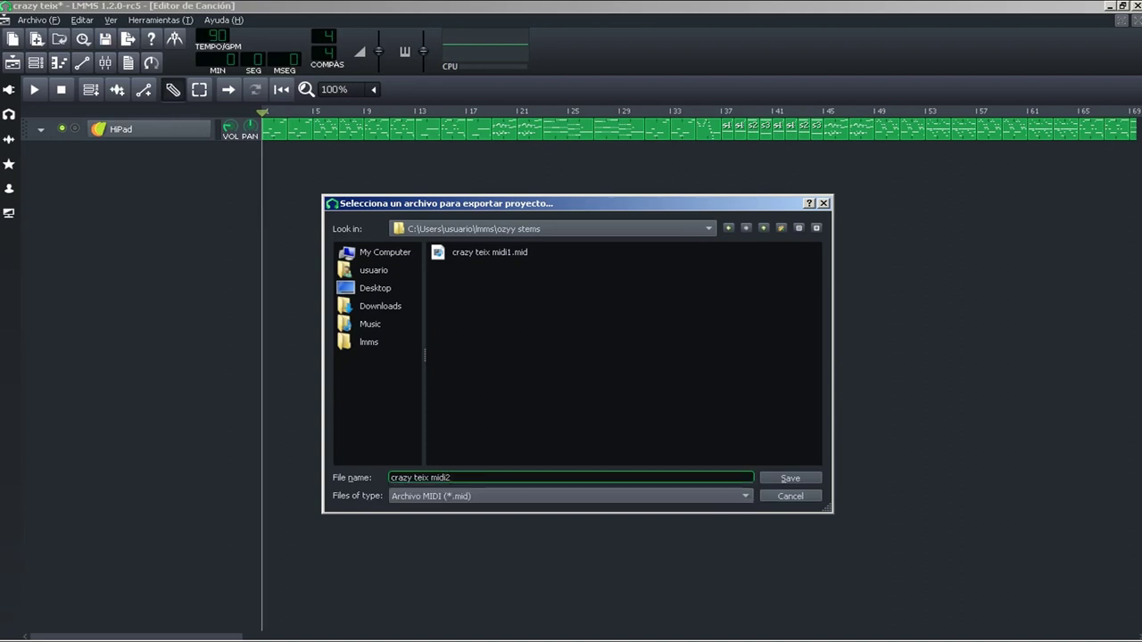
key("Return")
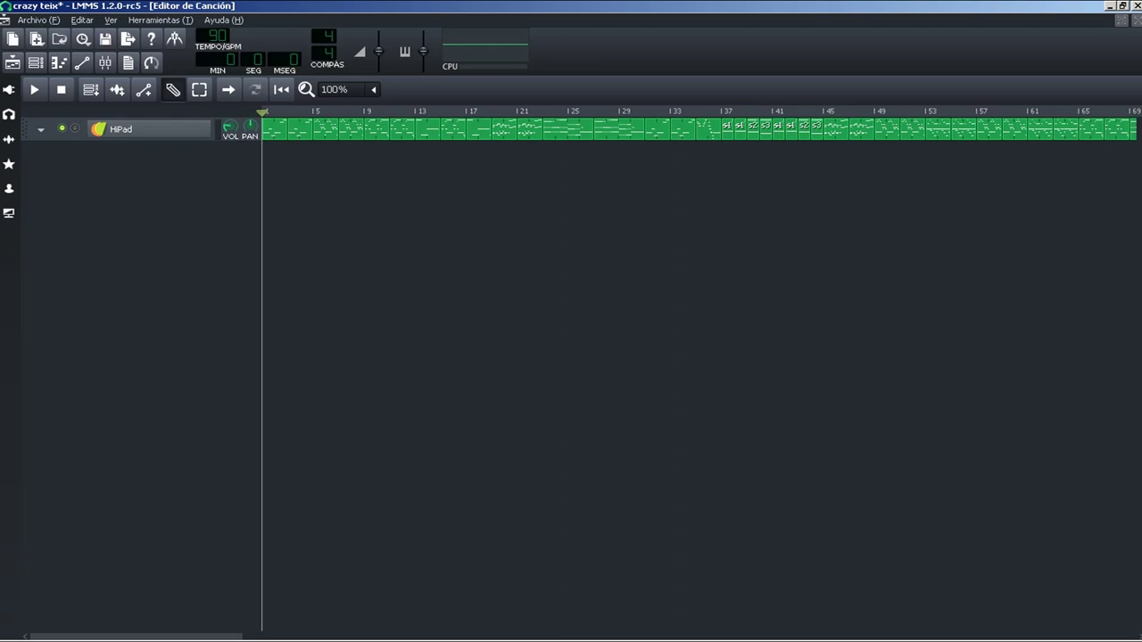
Close the Song Editor, start quitting the program, and cancel at the question about saving the project
key("F5")
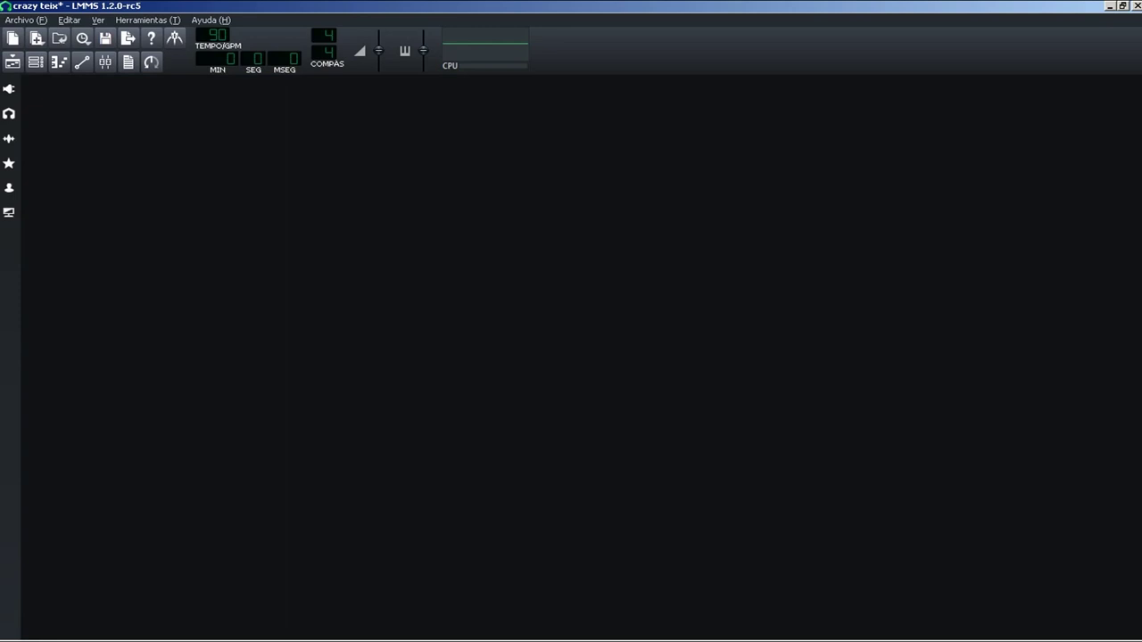
key("ctrl+q")
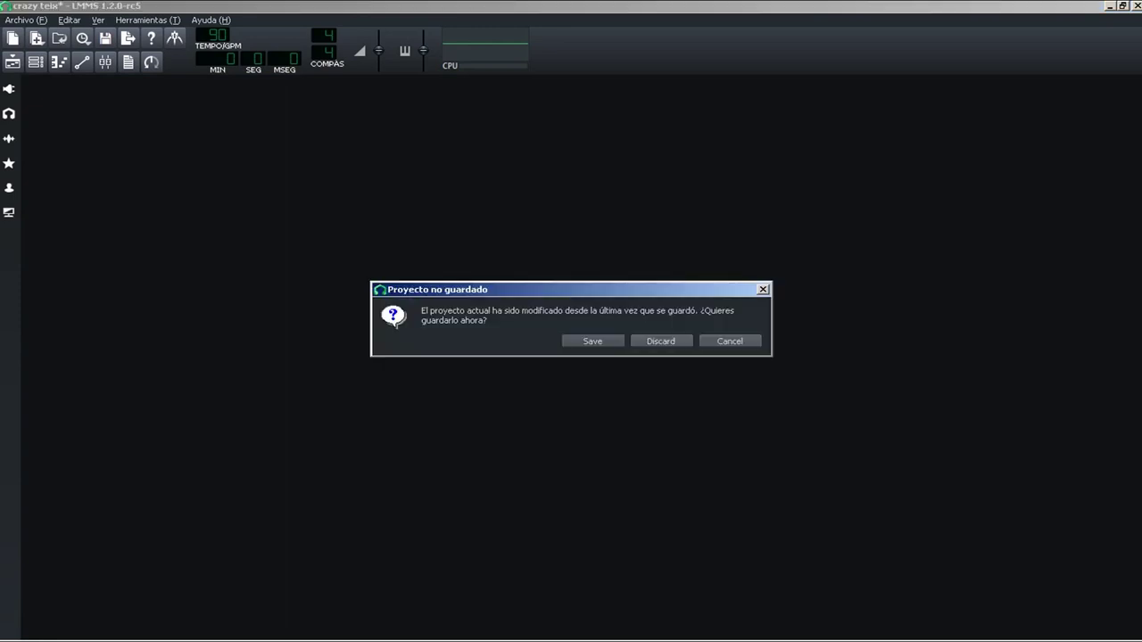
key("Escape")
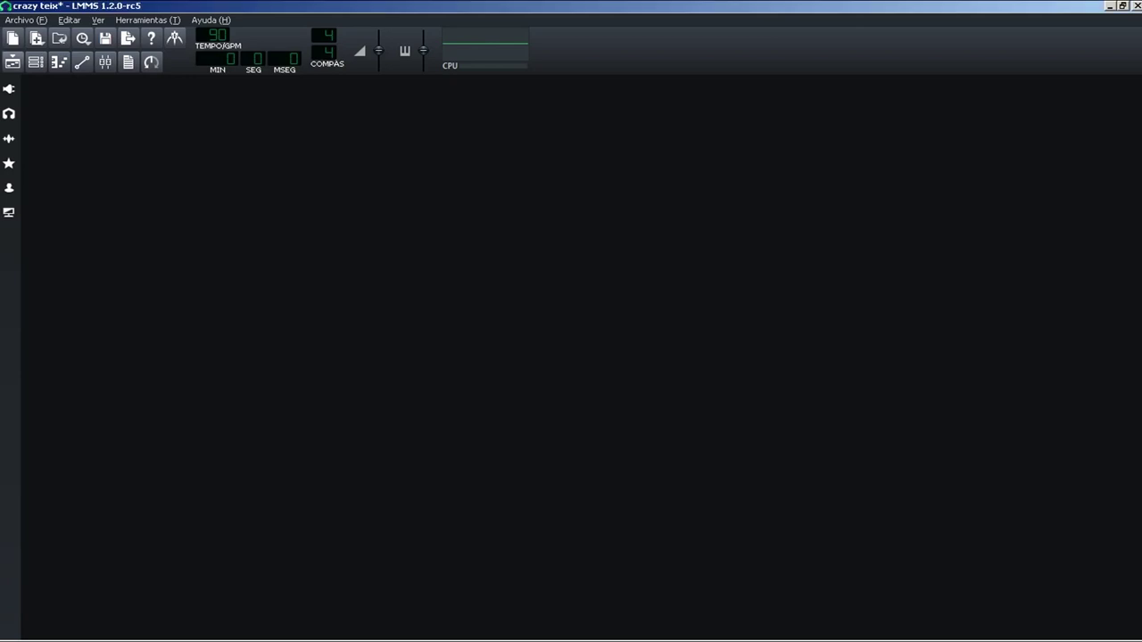
Reopen the Song Editor, and in Cakewalk create a new project from the DJT3W.cwt template
left_click(12, 62)
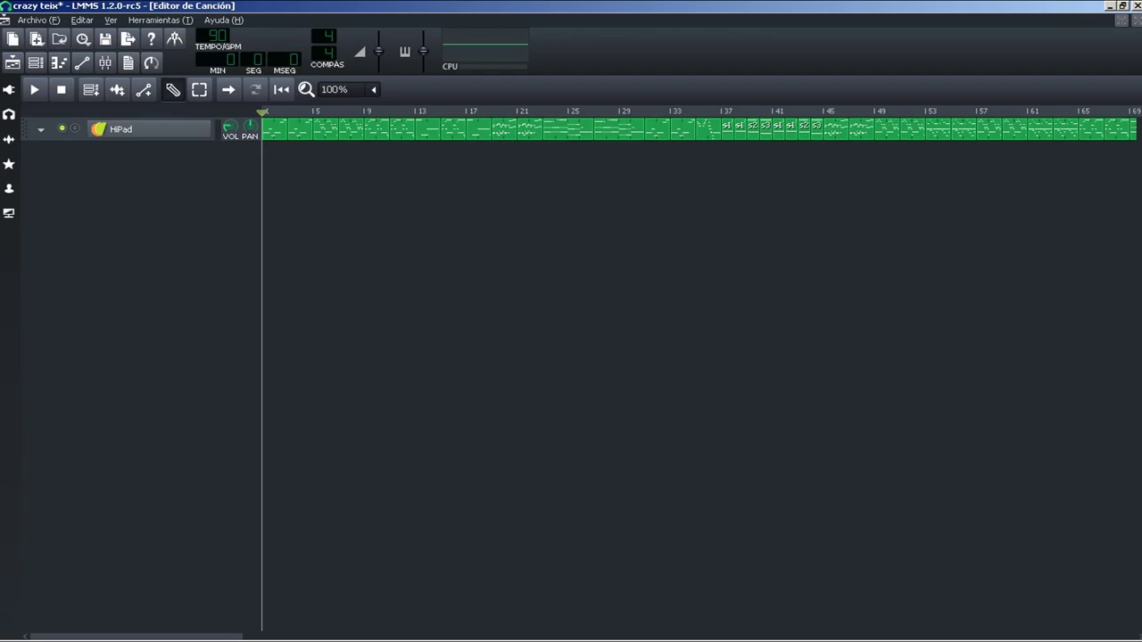
key("alt+Tab")
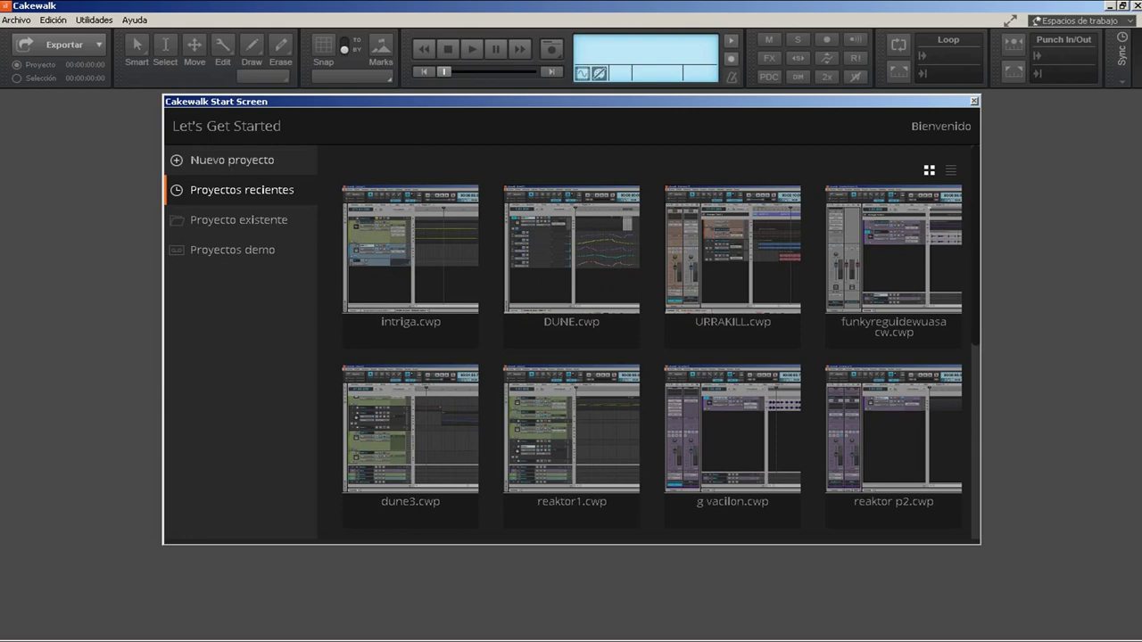
left_click(227, 160)
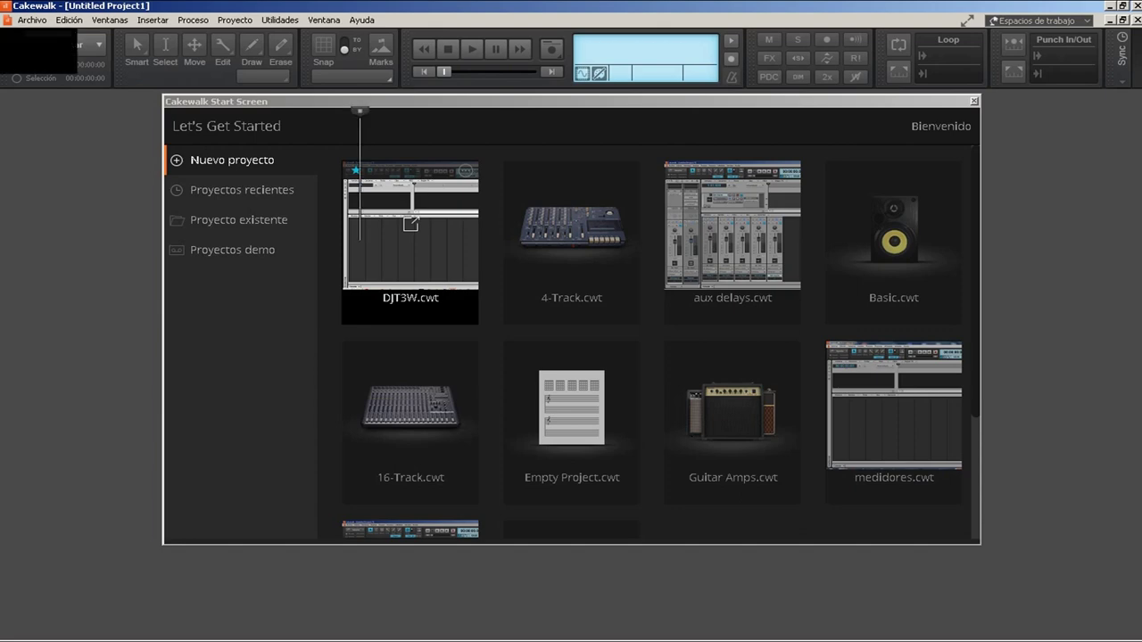
left_click(410, 232)
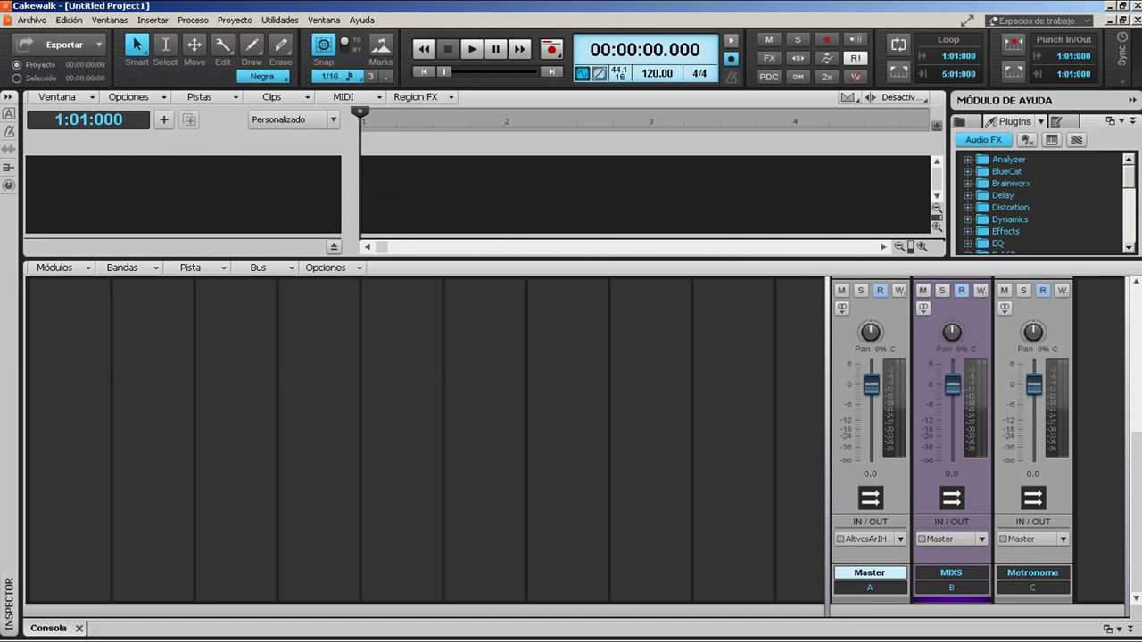
Select all twelve WAV stems in the "ozyy stems" folder, 1_HiPad through 12_Cajawav, and import them as tracks into the new Cakewalk project
key("alt+Tab")
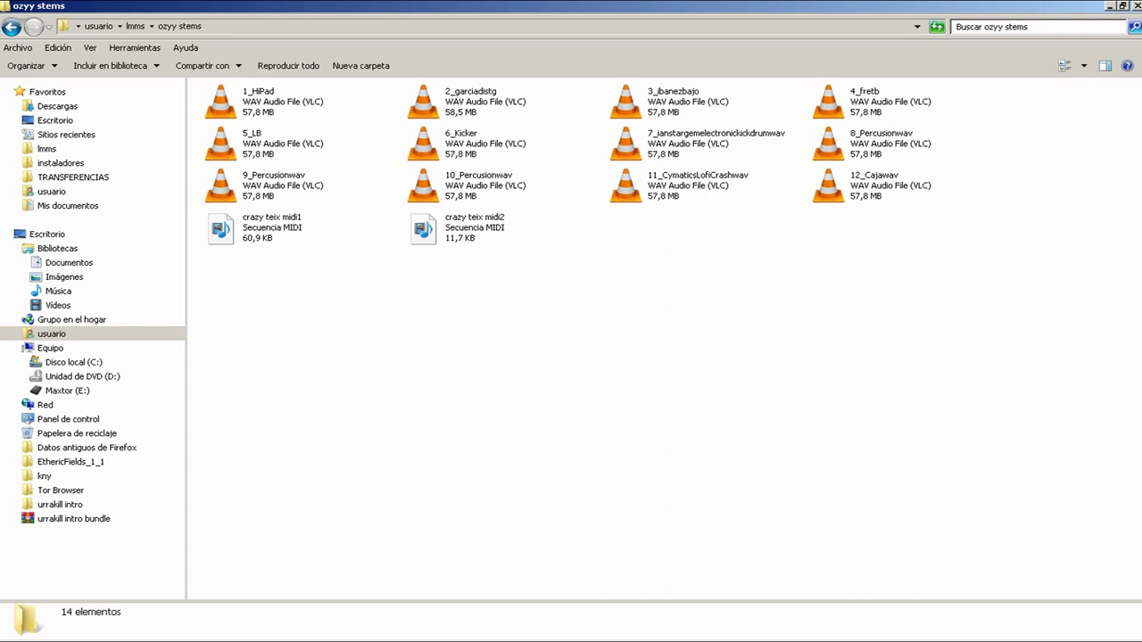
left_click(904, 186)
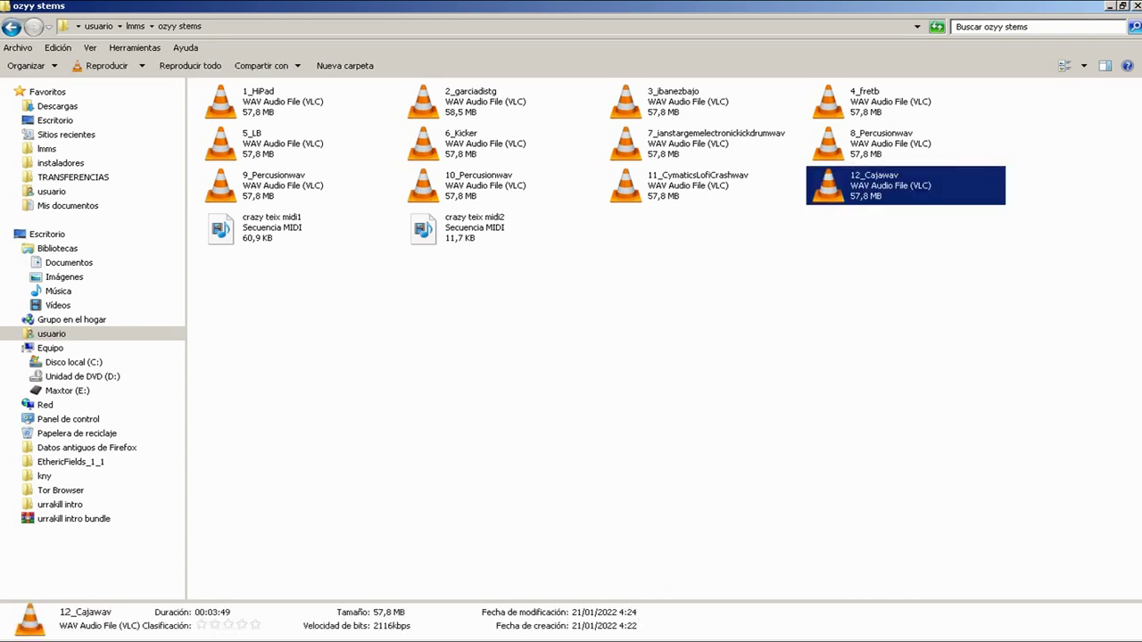
key("shift+Left")
left_click(500, 185, "ctrl")
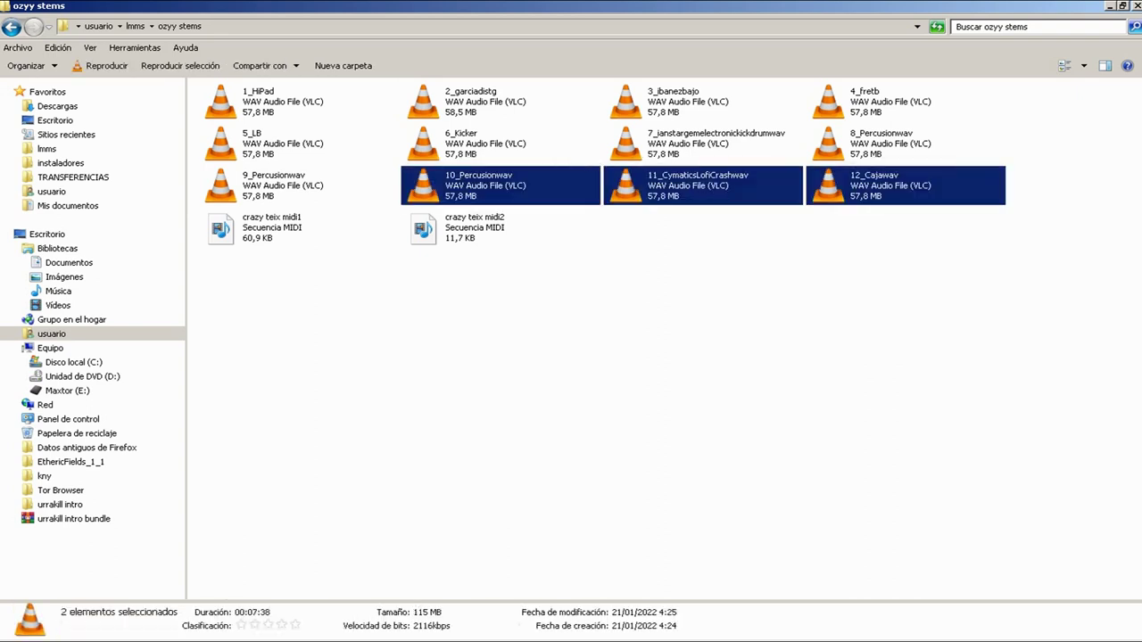
left_click(297, 185, "ctrl")
left_click(298, 143, "ctrl")
left_click(297, 101, "ctrl")
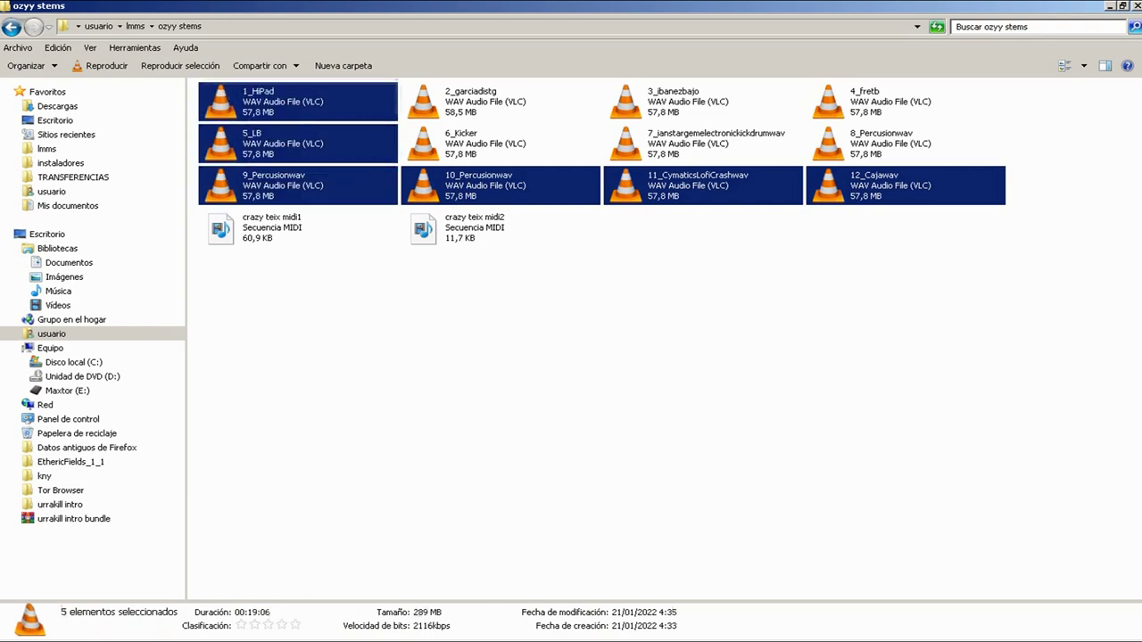
left_click(499, 100, "ctrl")
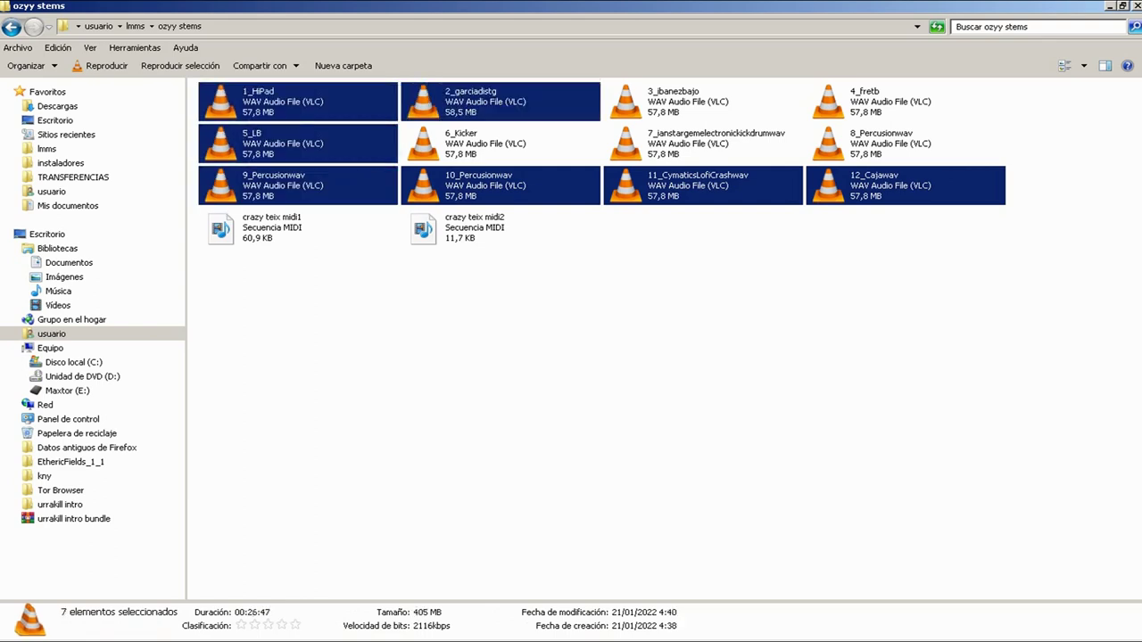
left_click(500, 143, "ctrl")
left_click(703, 143, "ctrl")
left_click(703, 100, "ctrl")
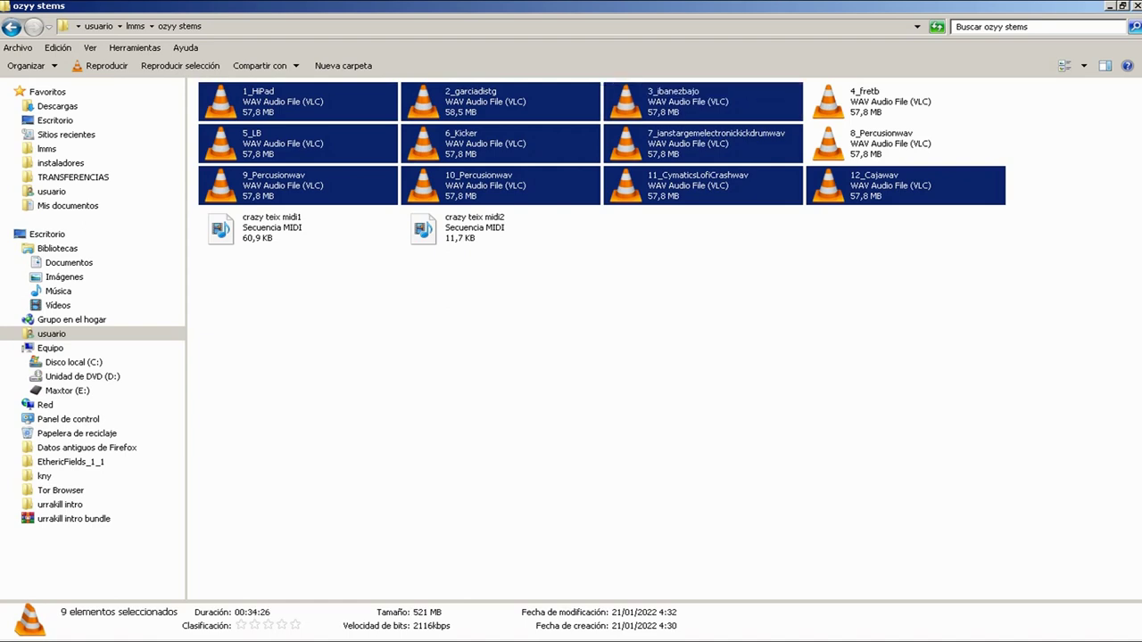
left_click(906, 101, "ctrl")
left_click(906, 143, "ctrl")
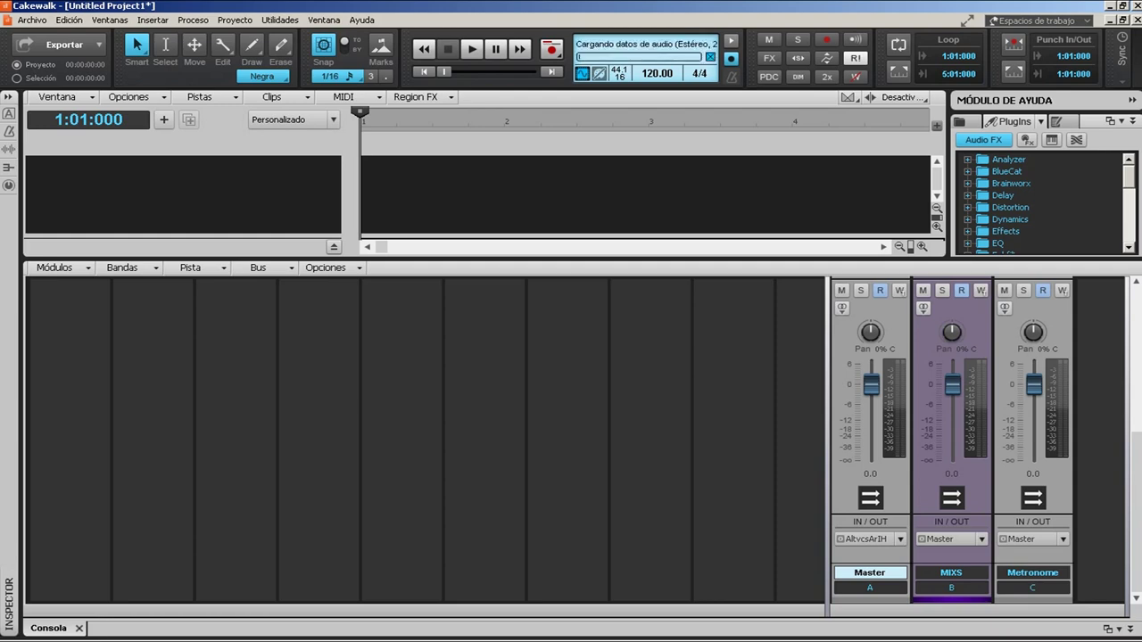
Minimize the aTube Catcher window and collapse the Console so the track list fills the Cakewalk window
key("alt+Tab")
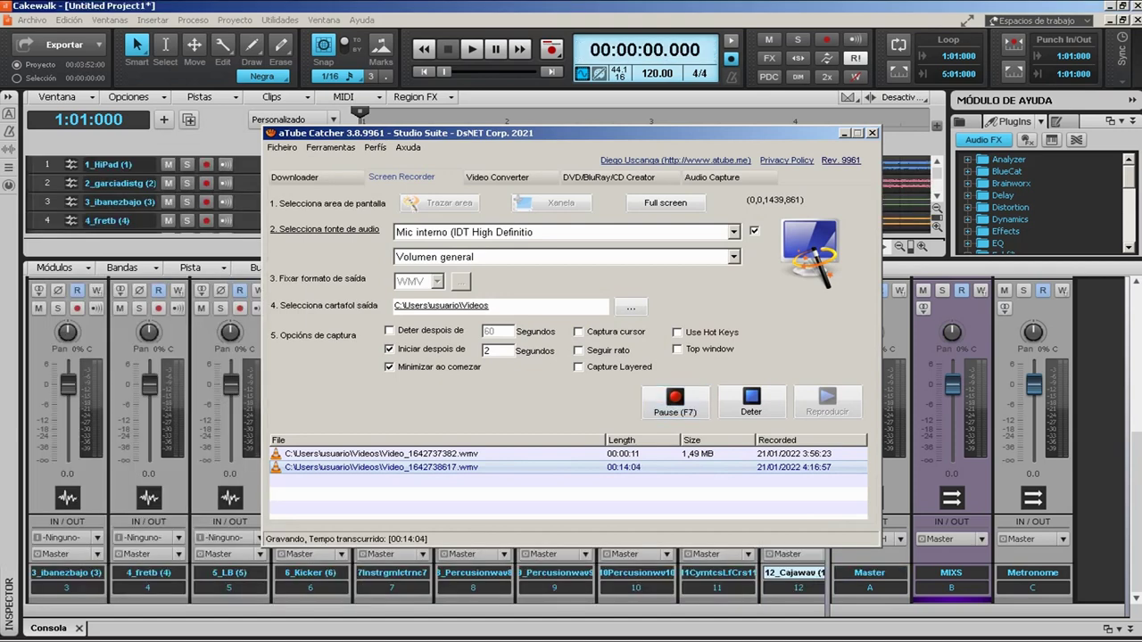
left_click(844, 133)
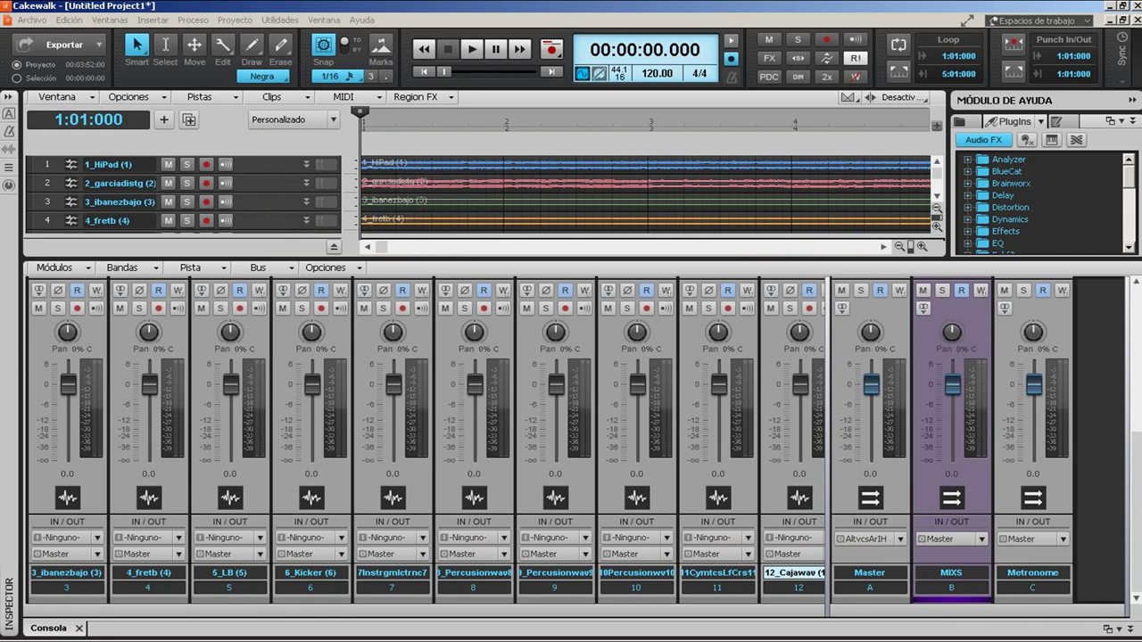
key("d")
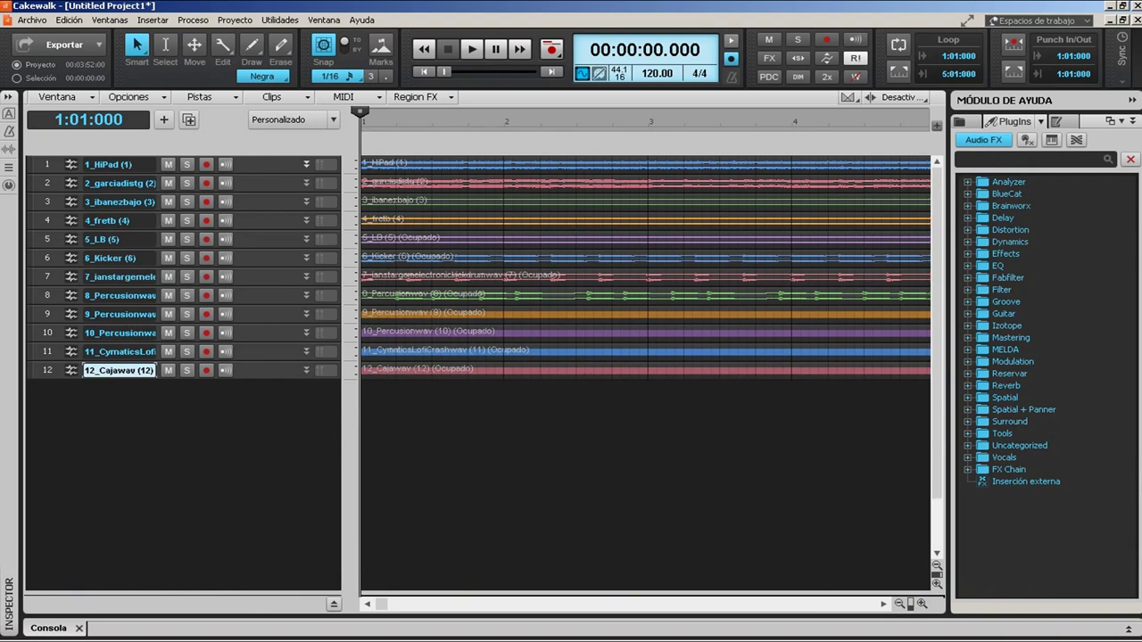
Expand the 1_HiPad, 2_garciadistg and 3_ibanezbajo tracks to view their waveforms, and collapse the last two again
left_click(306, 164)
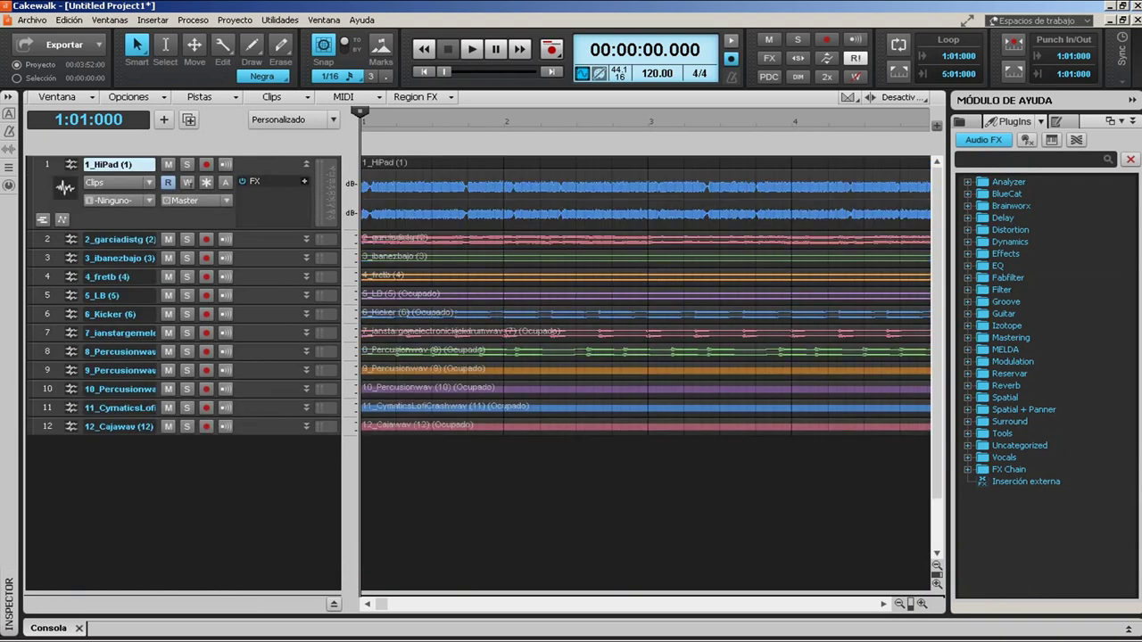
left_click(306, 239)
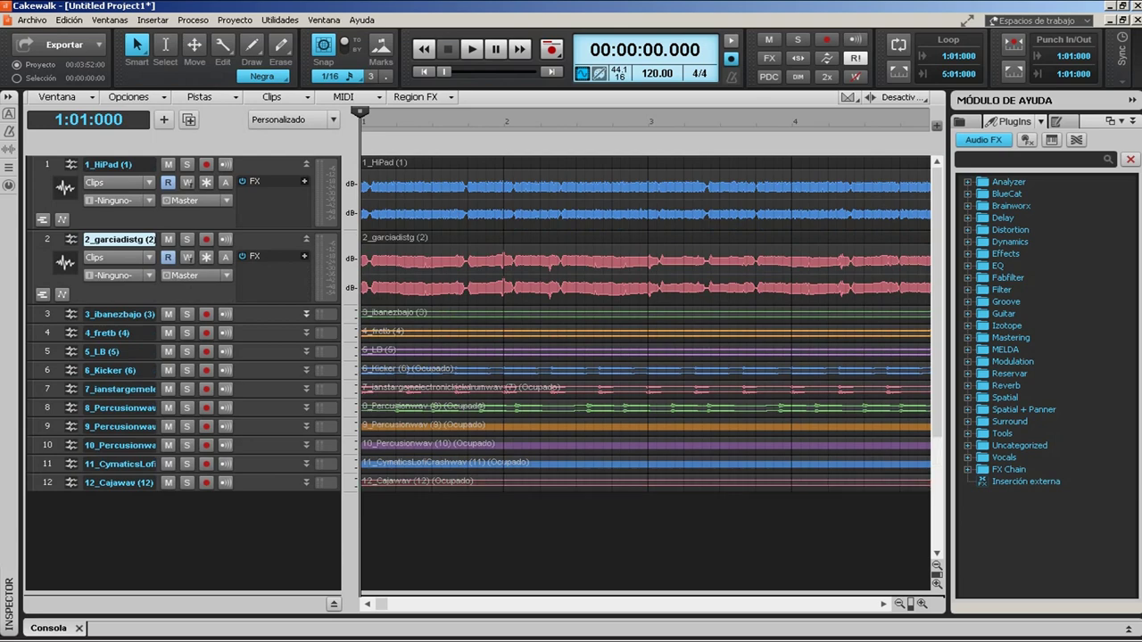
left_click(306, 314)
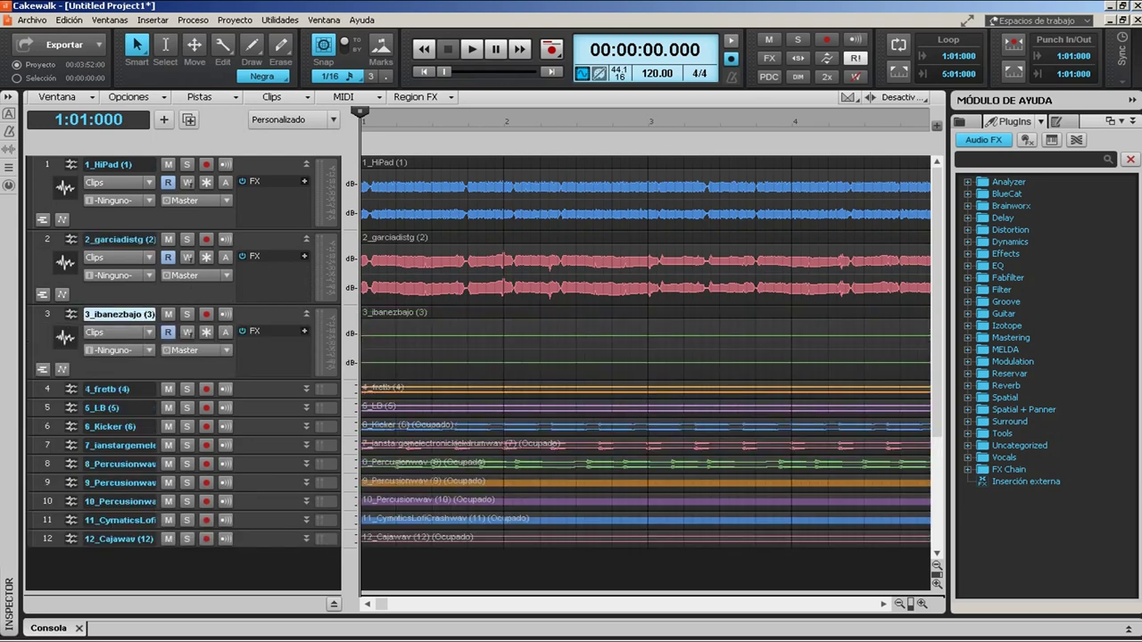
mouse_move(382, 604)
left_mouse_down()
mouse_move(676, 604)
mouse_move(382, 604)
left_mouse_up()
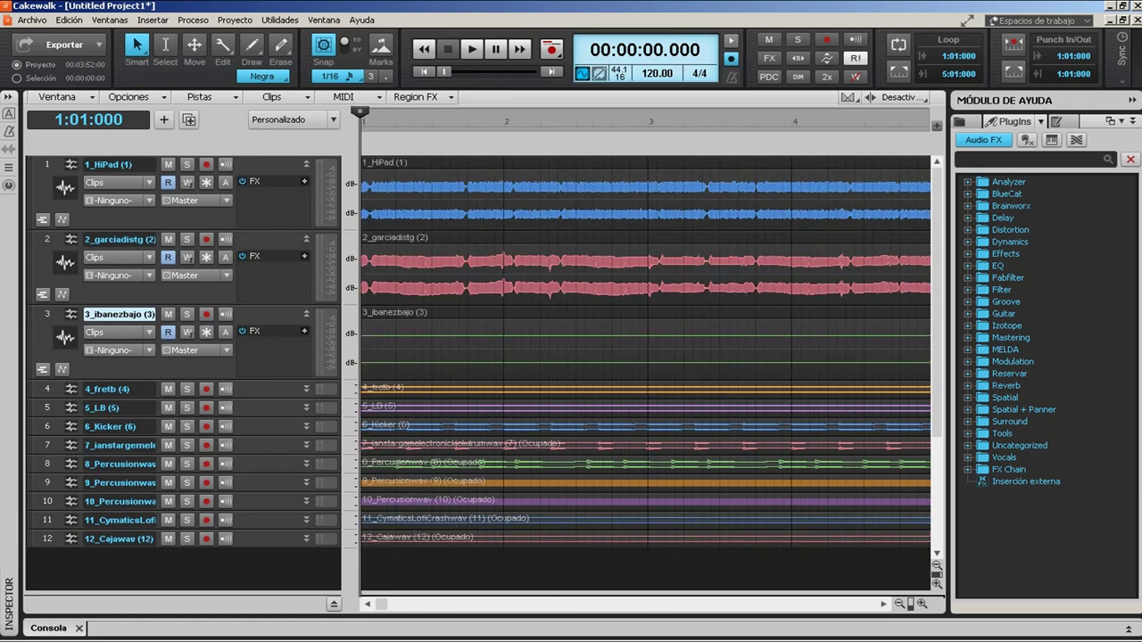
left_click(306, 314)
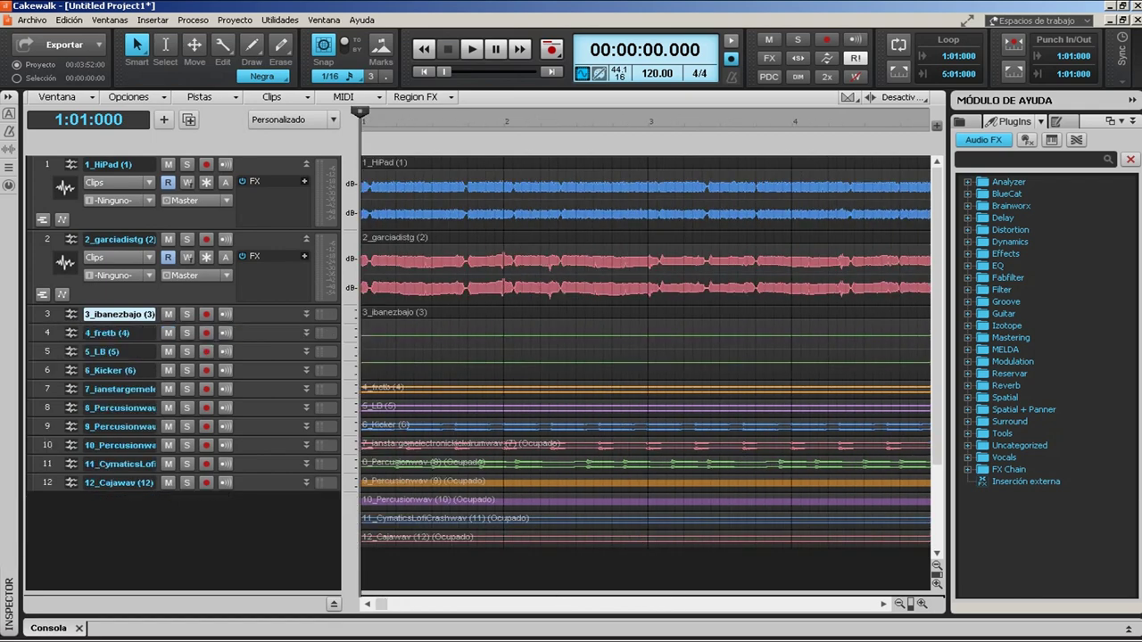
left_click(306, 239)
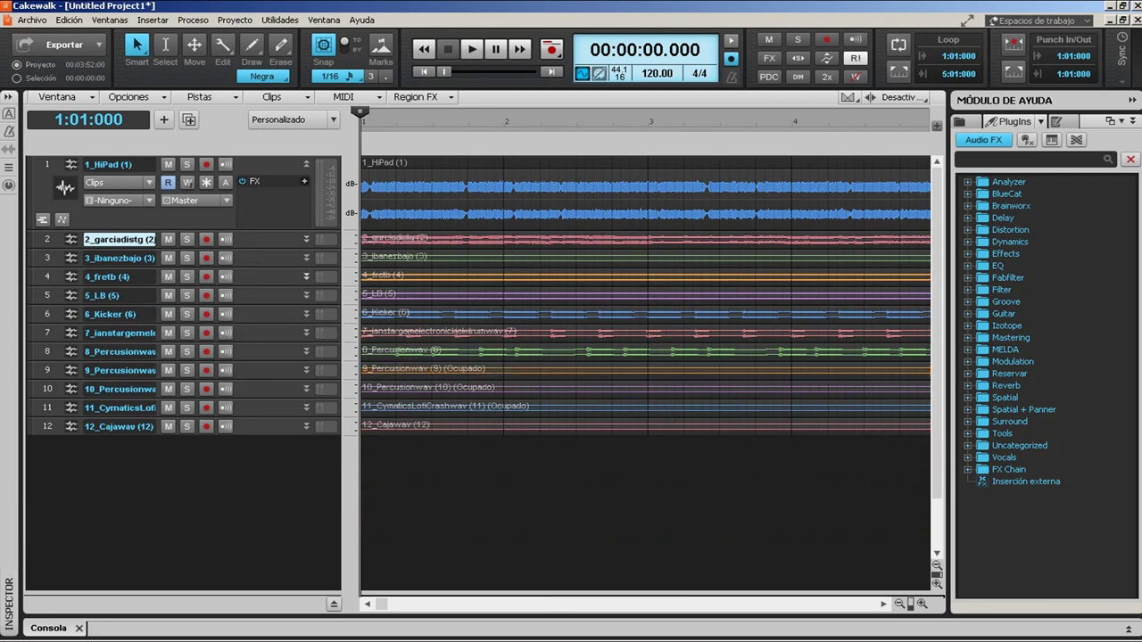
Expand the fretb, LB, Kicker and electronic kick drum tracks, numbers 4 to 7, to view their waveforms
key("Down")
key("Down")
key("ctrl+Down")
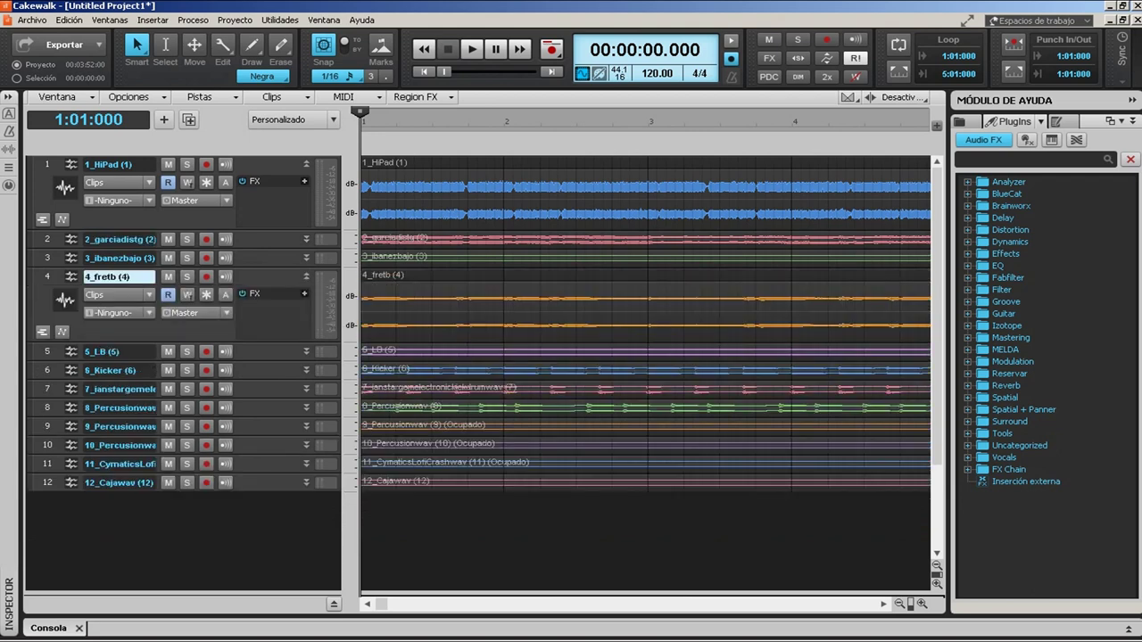
key("Down")
key("ctrl+Down")
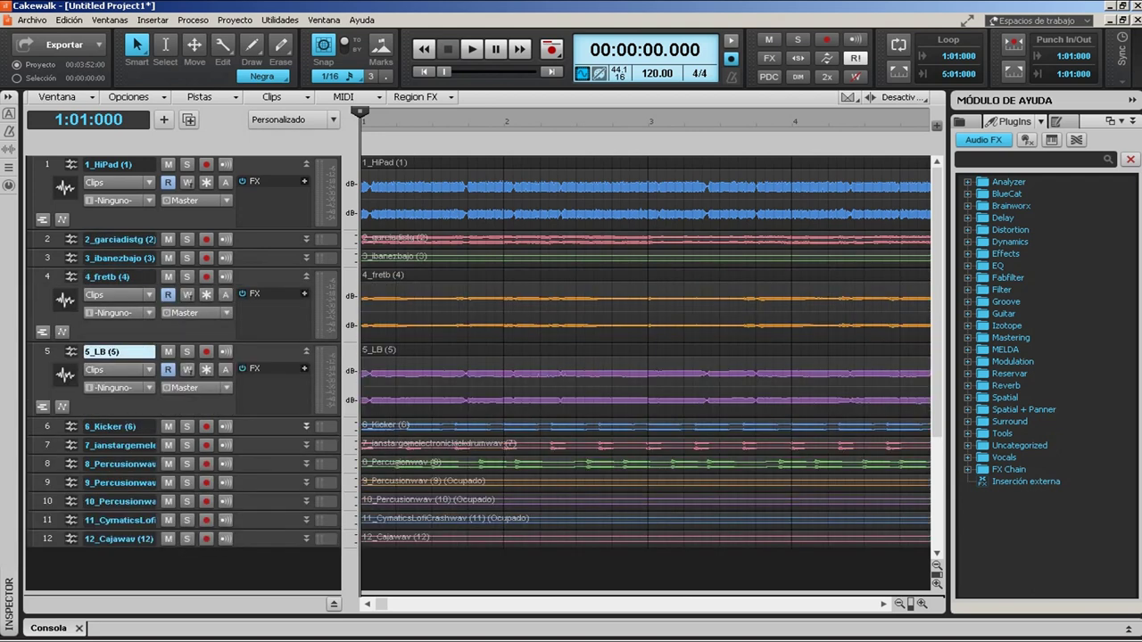
key("Down")
key("ctrl+Down")
scroll(644, 373, "down", 3)
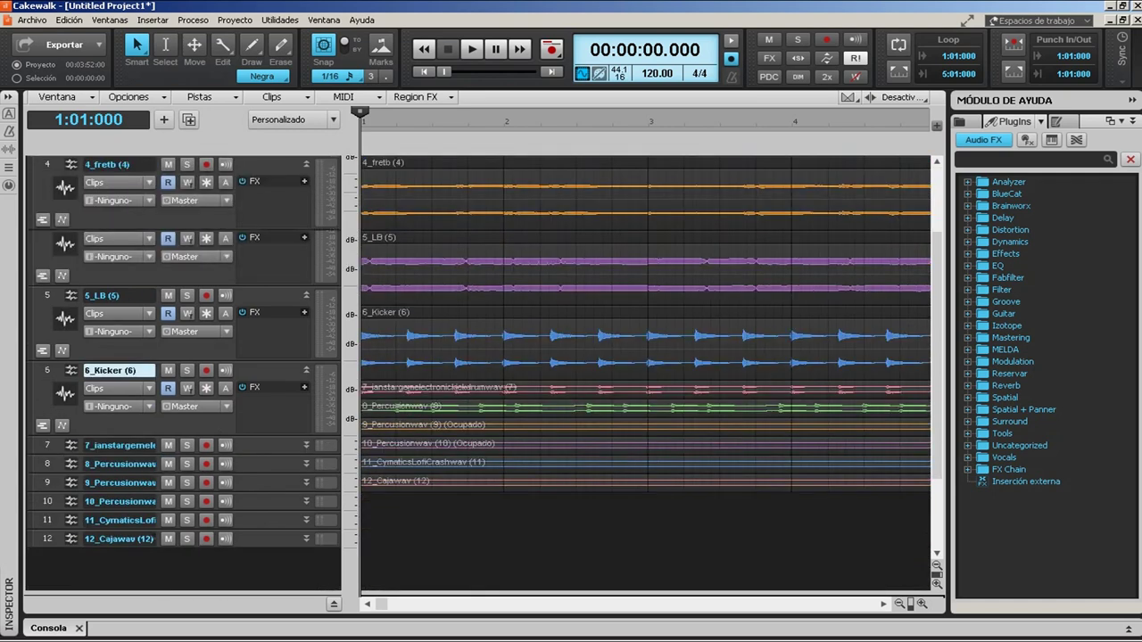
key("Down")
key("ctrl+Down")
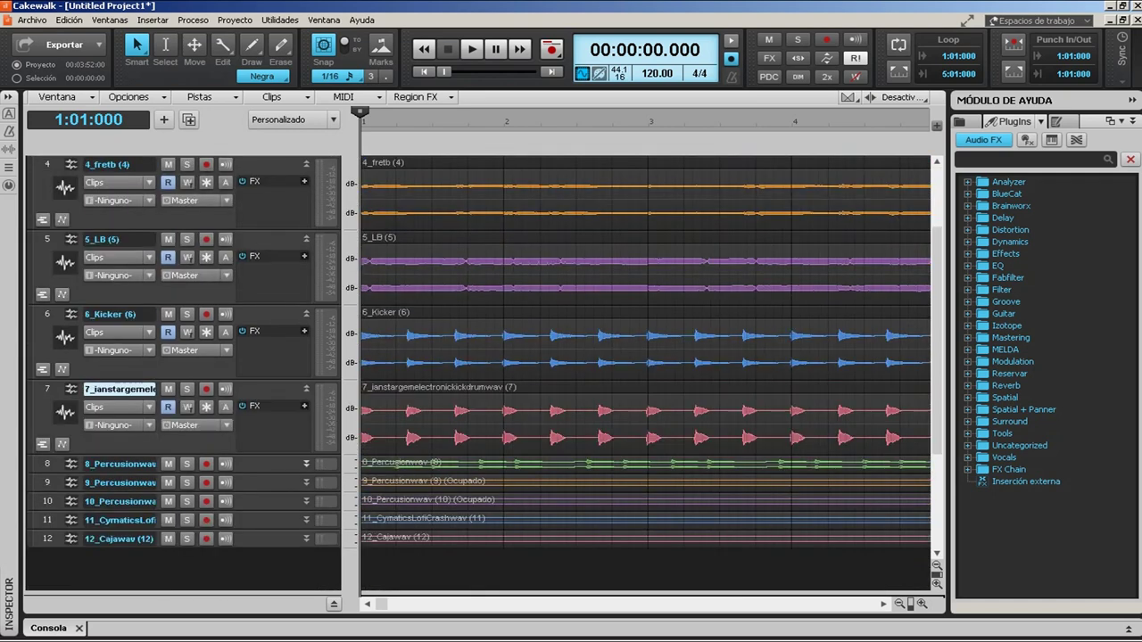
Expand percussion tracks 8, 9 and 10, and examine their waveforms around bars 18 to 21
left_click(306, 464)
scroll(644, 373, "down", 2)
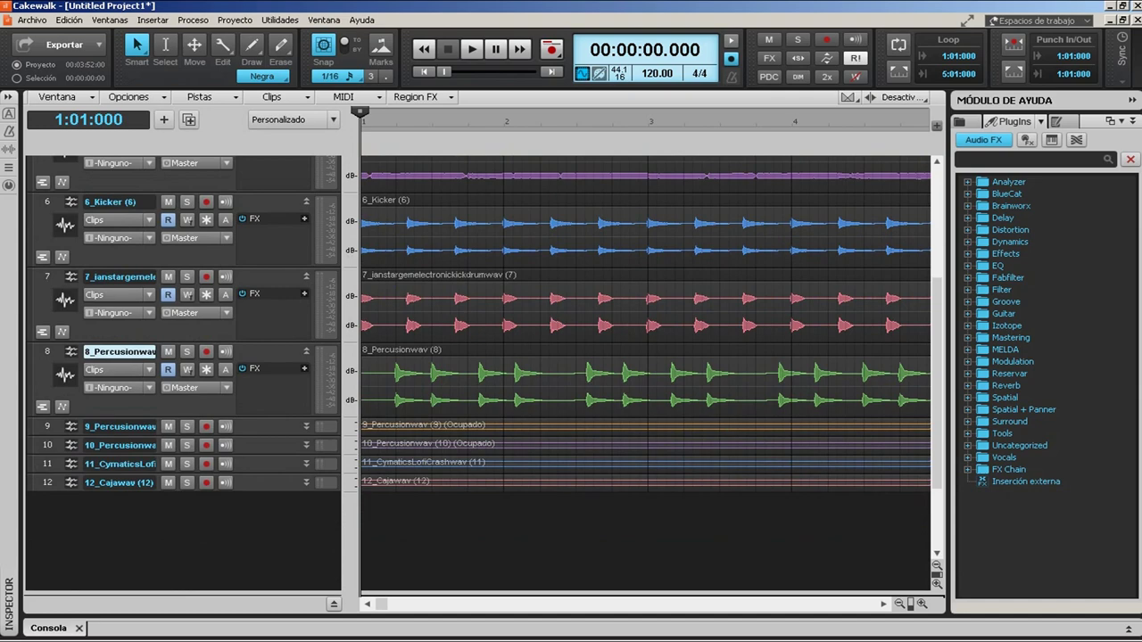
key("Down")
key("ctrl+Down")
scroll(482, 357, "down", 1)
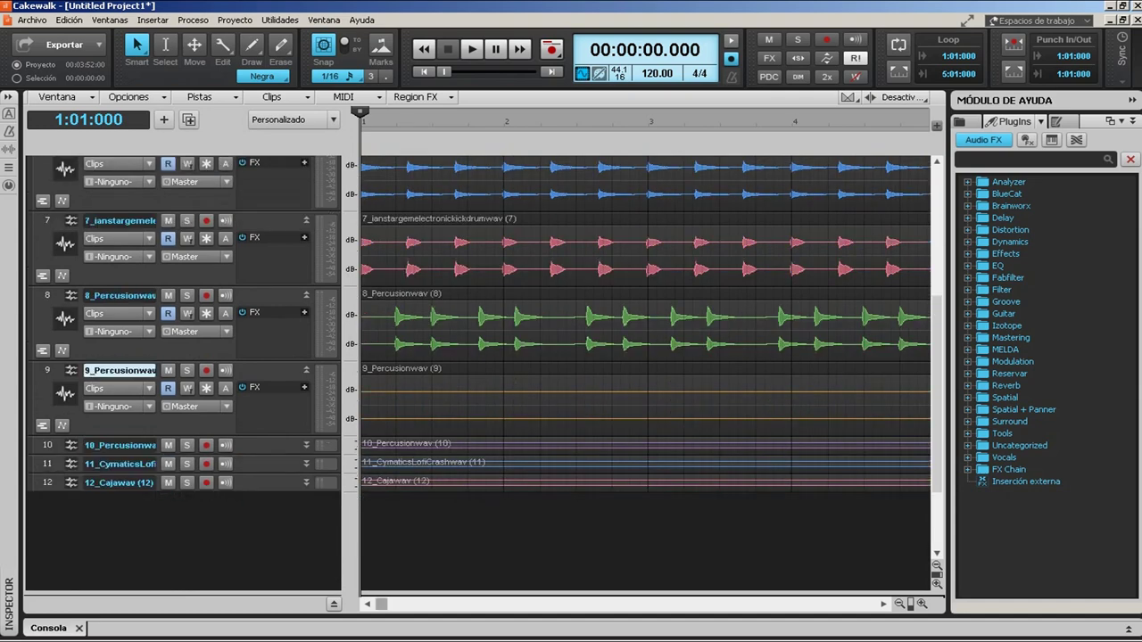
mouse_move(383, 604)
left_mouse_down()
mouse_move(502, 604)
mouse_move(381, 604)
left_mouse_up()
key("Down")
key("ctrl+Down")
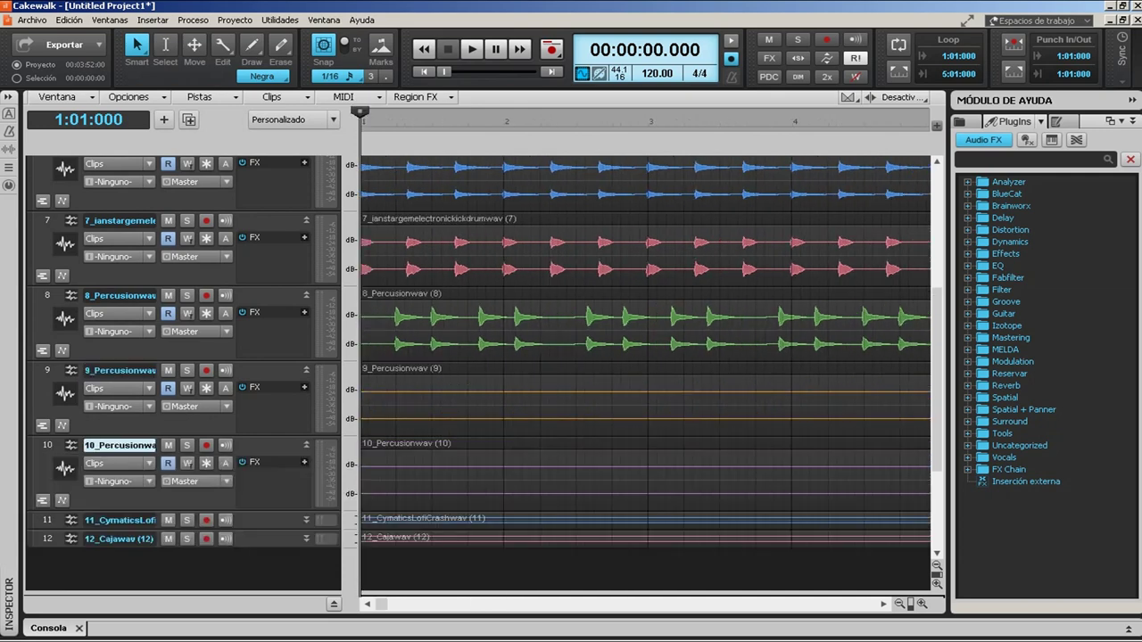
scroll(481, 357, "down", 1)
left_click_drag(381, 604, 452, 604)
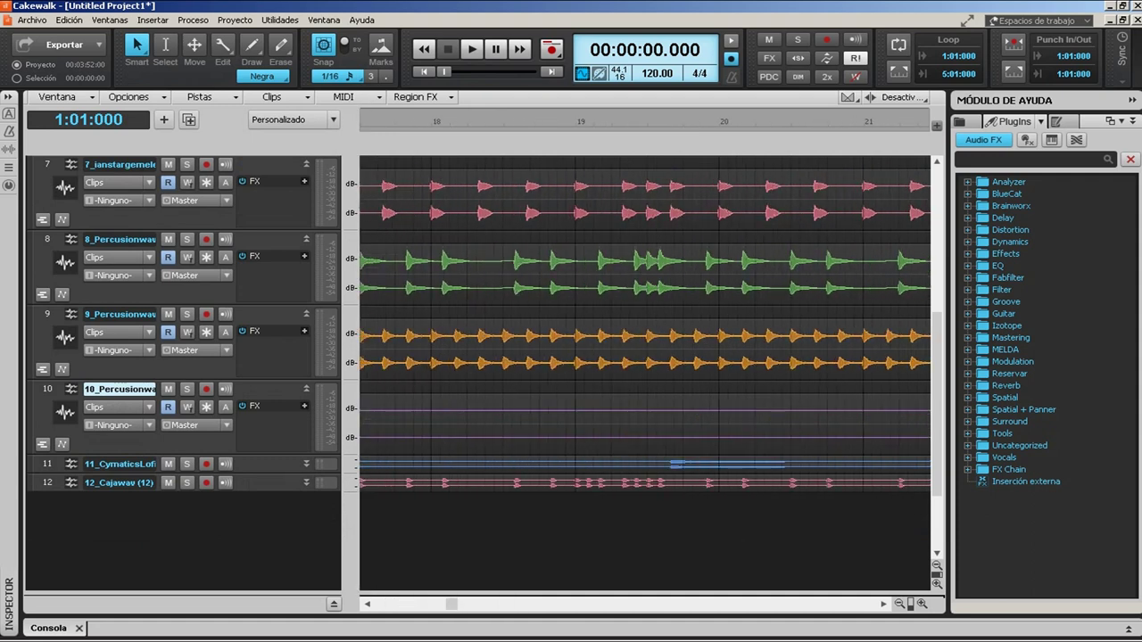
Collapse the three percussion tracks 10, 9 and 8 and the electronic kick drum track 7
left_click(306, 389)
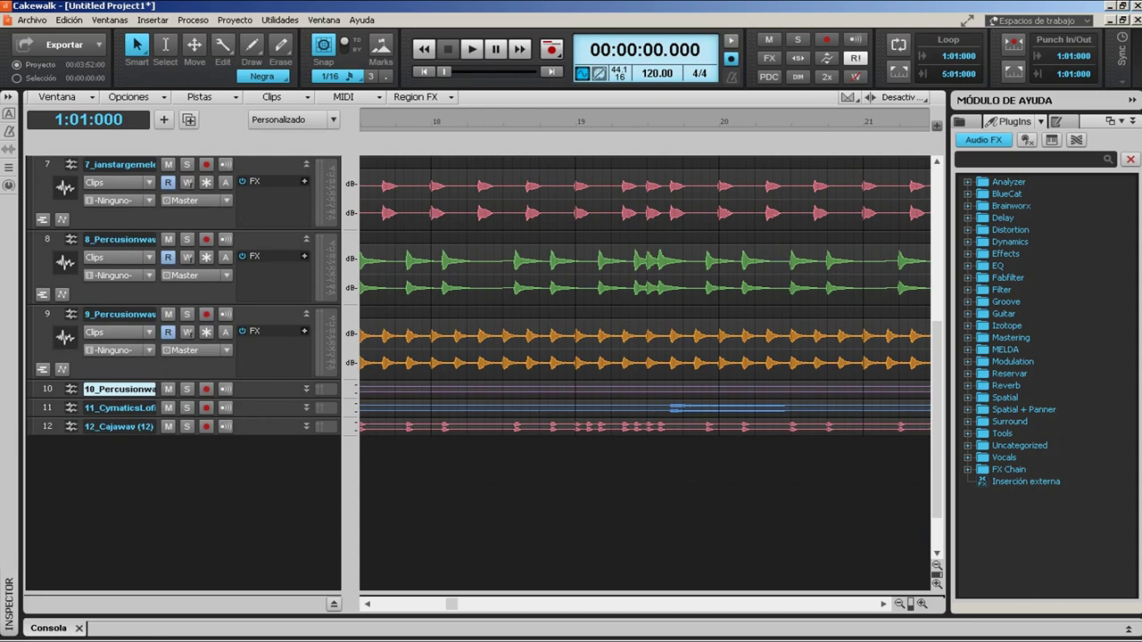
left_click(306, 314)
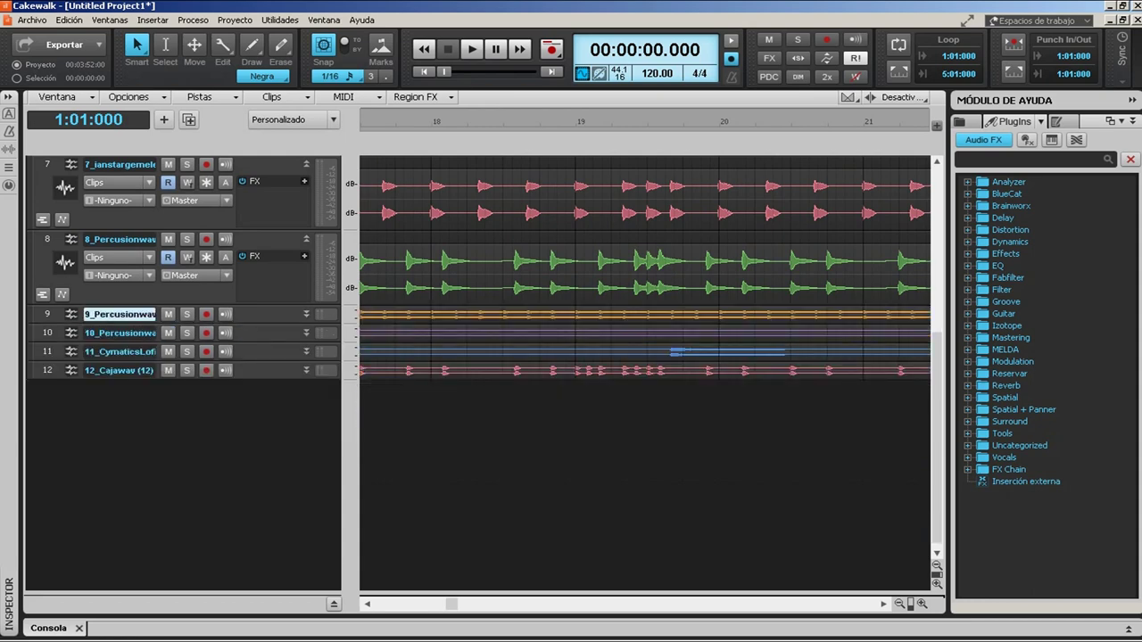
key("Up")
key("ctrl+Up")
key("Up")
key("ctrl+Up")
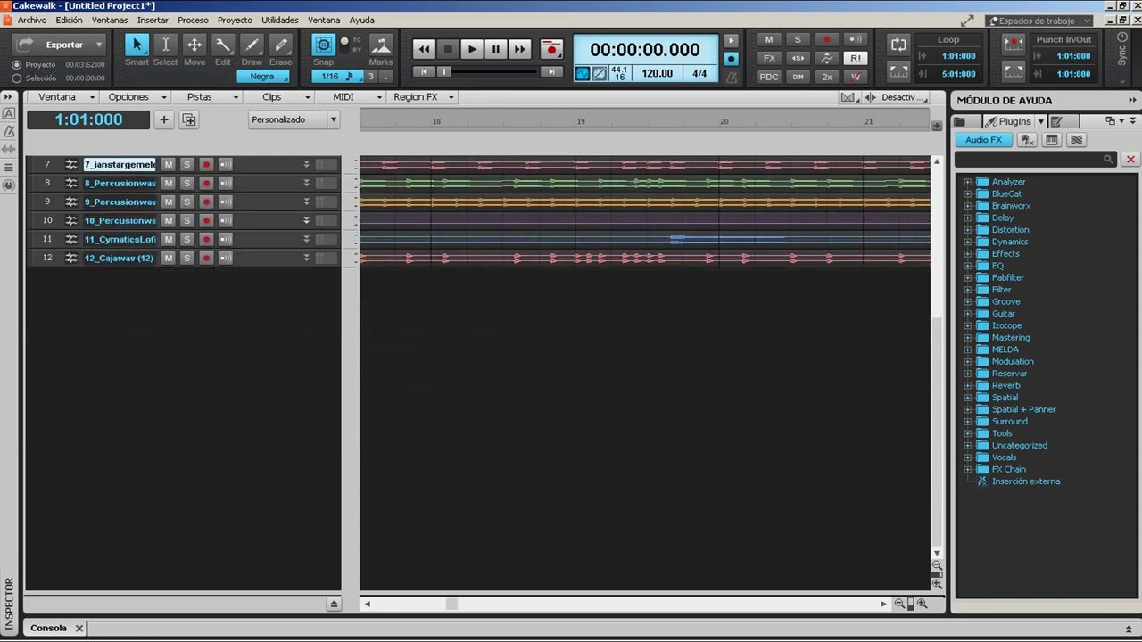
Collapse the 6_Kicker, 5_LB and 4_fretb tracks, keeping only 1_HiPad expanded
scroll(481, 375, "up", 5)
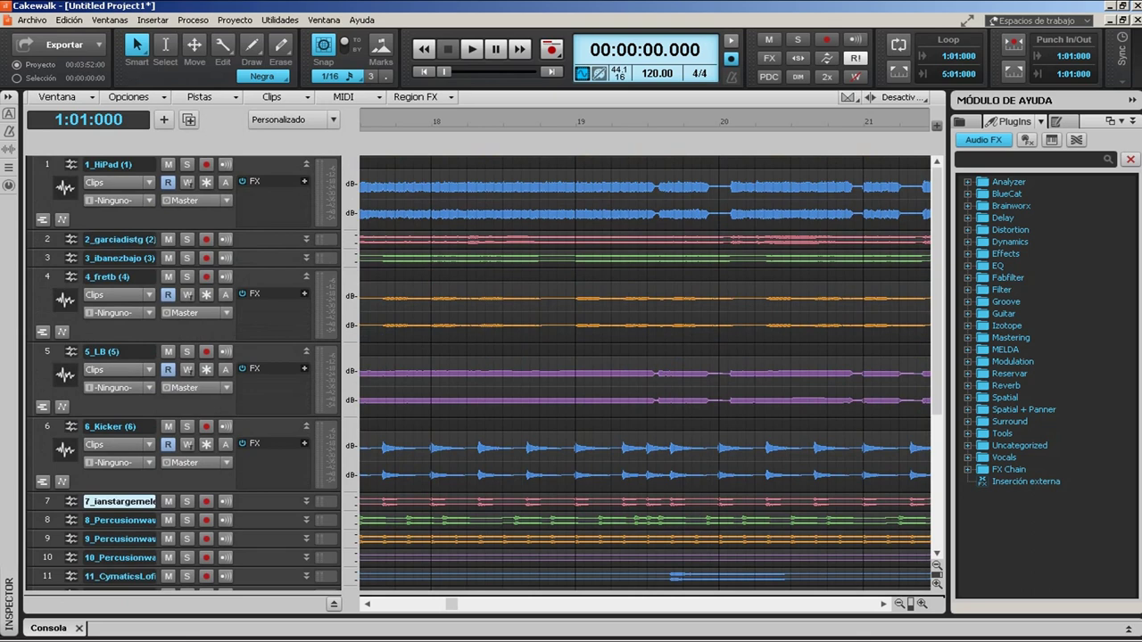
key("ctrl+Up")
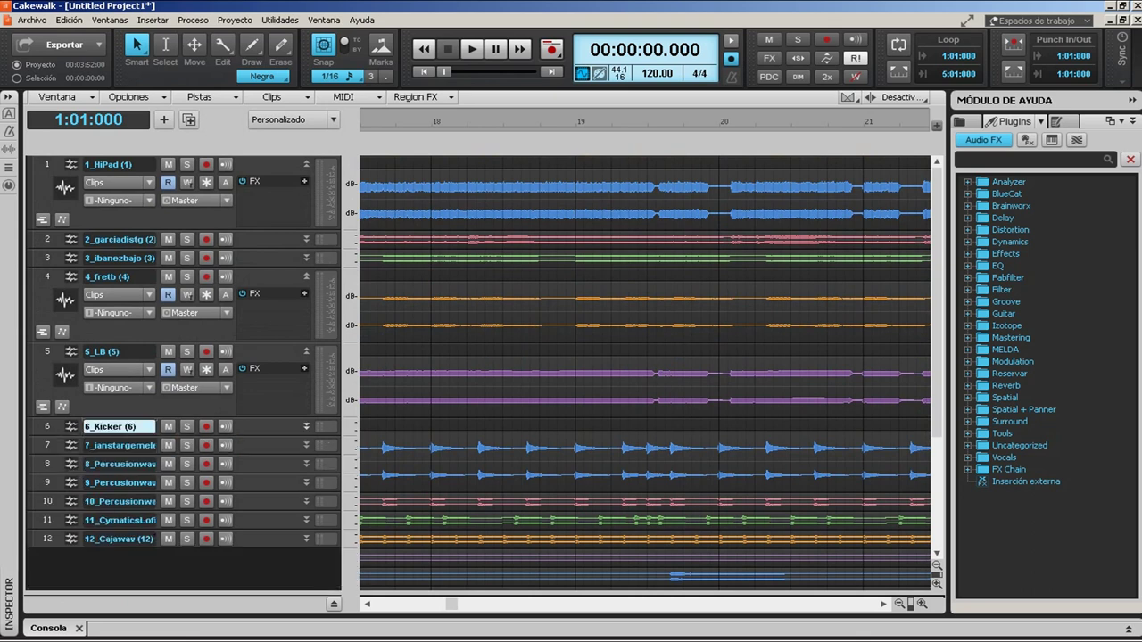
key("Up")
key("ctrl+Up")
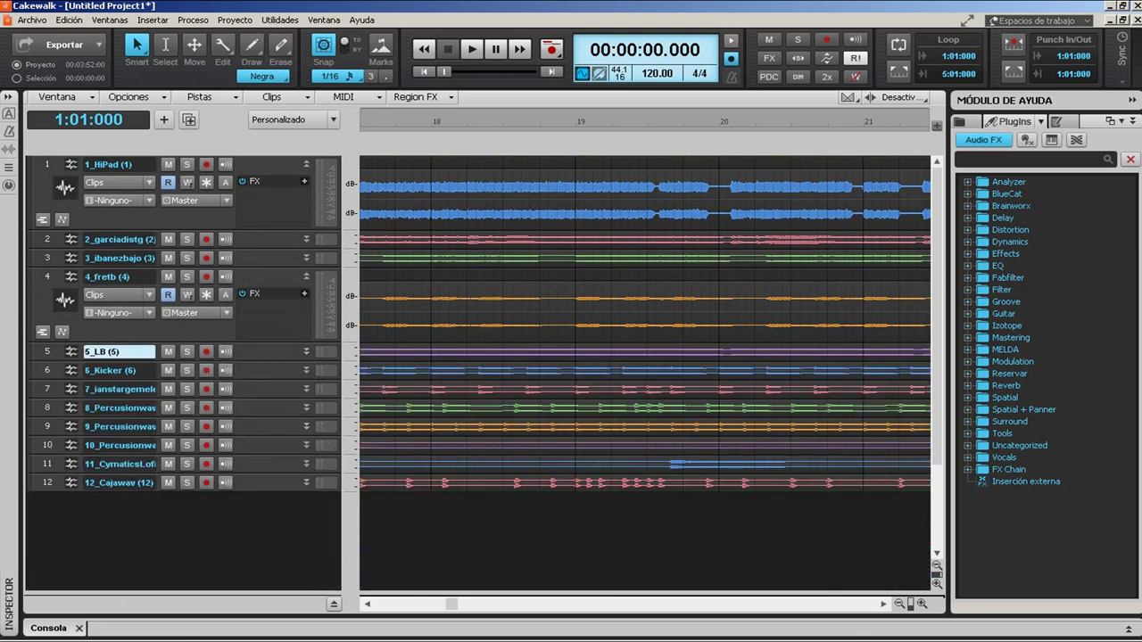
key("Up")
key("ctrl+Up")
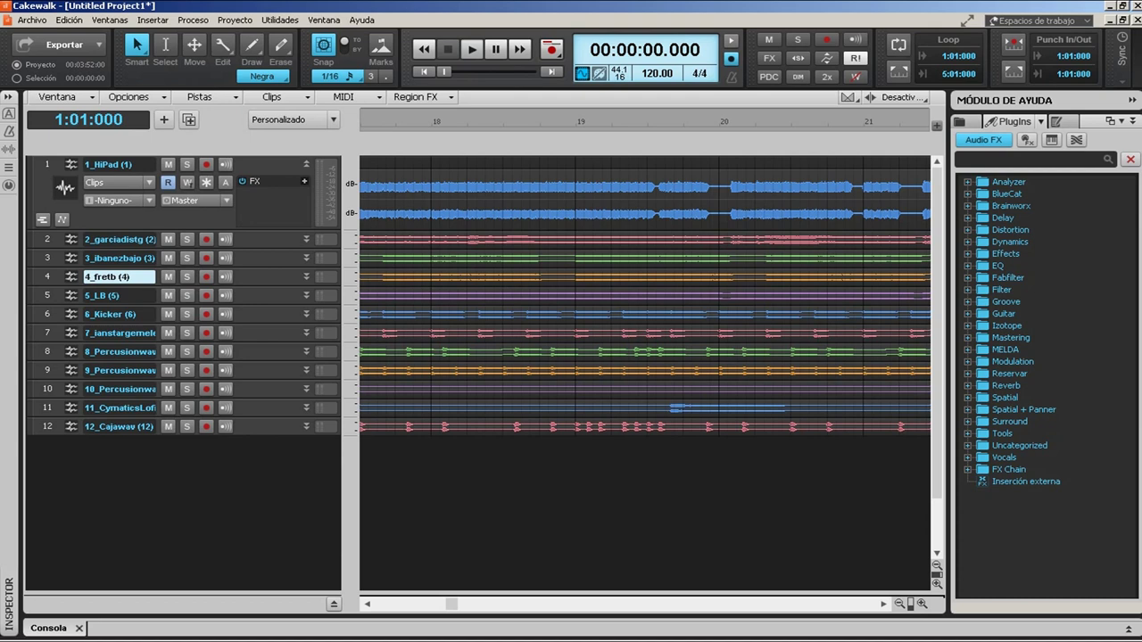
Play the imported stems from the start, stop playback, and check the original song in LMMS before returning to Cakewalk
key("space")
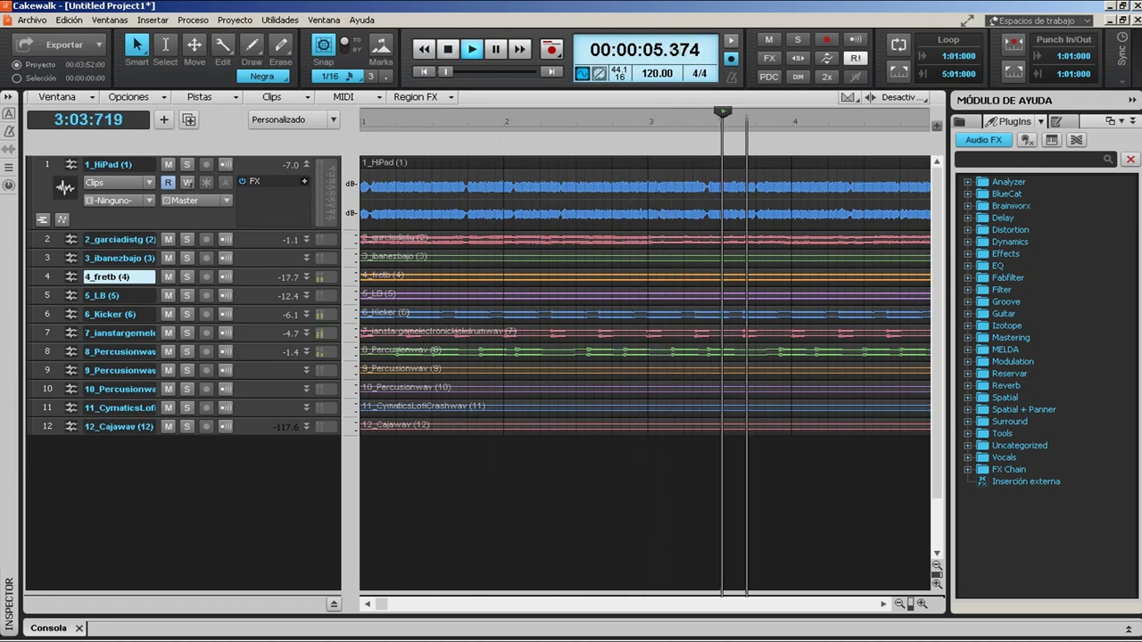
key("space")
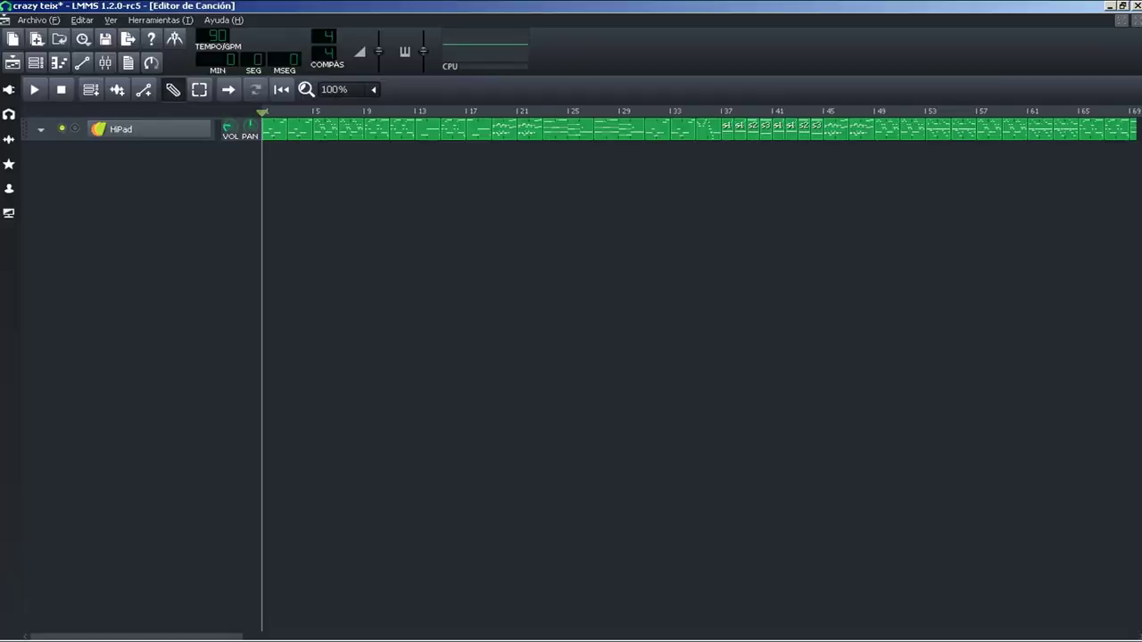
key("alt+F4")
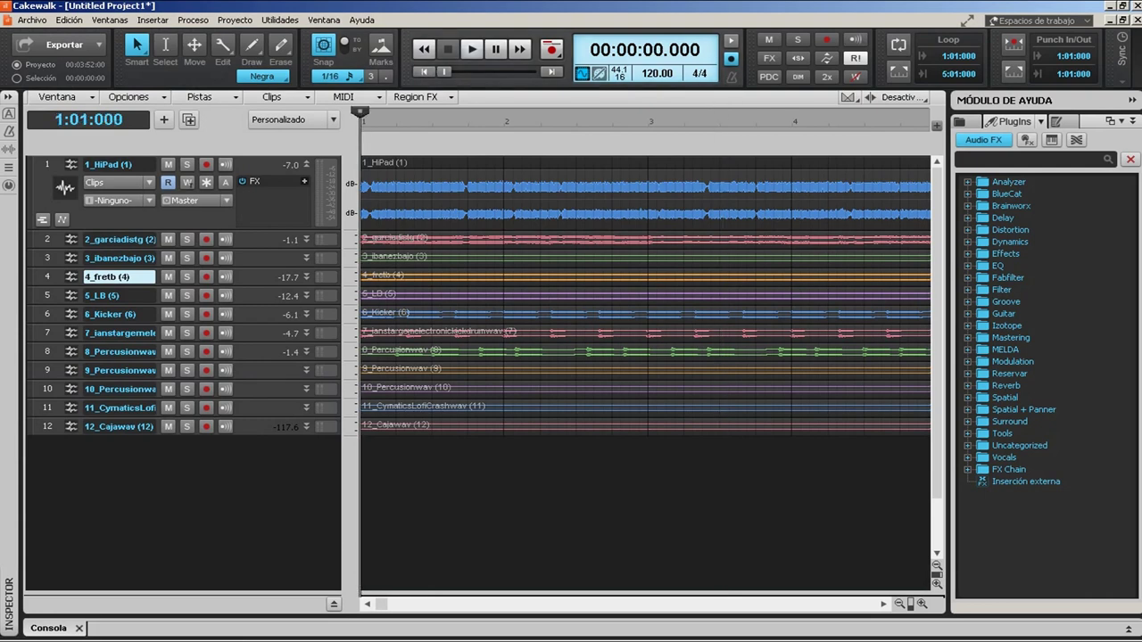
Play the full mix from the start again, collapse the plug-in browser during playback, and stop
key("space")
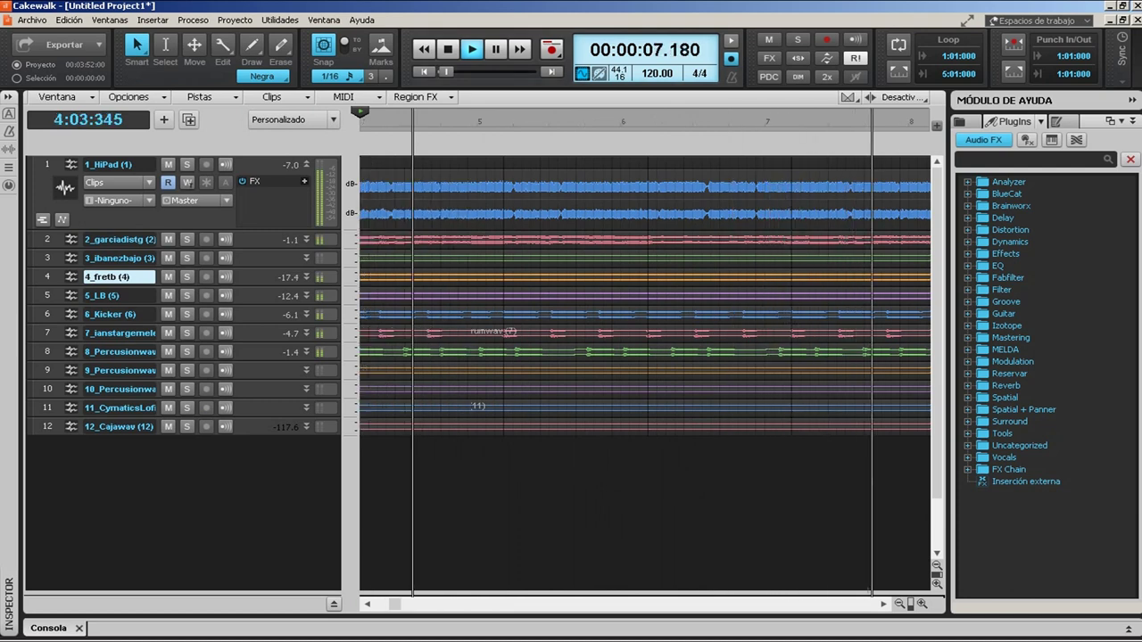
key("b")
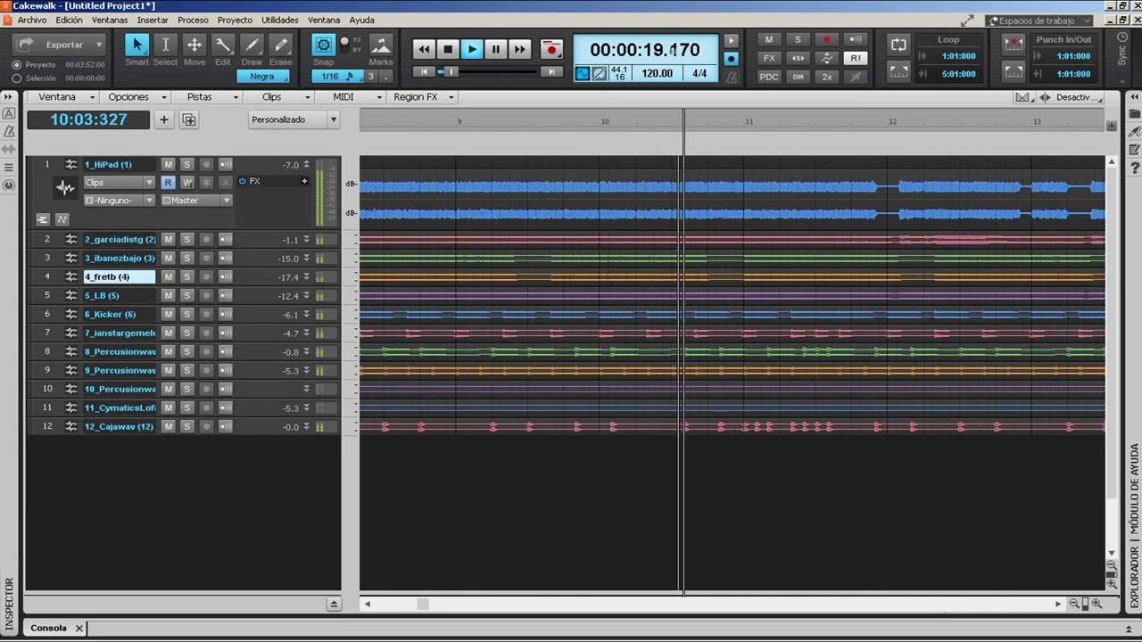
key("space")
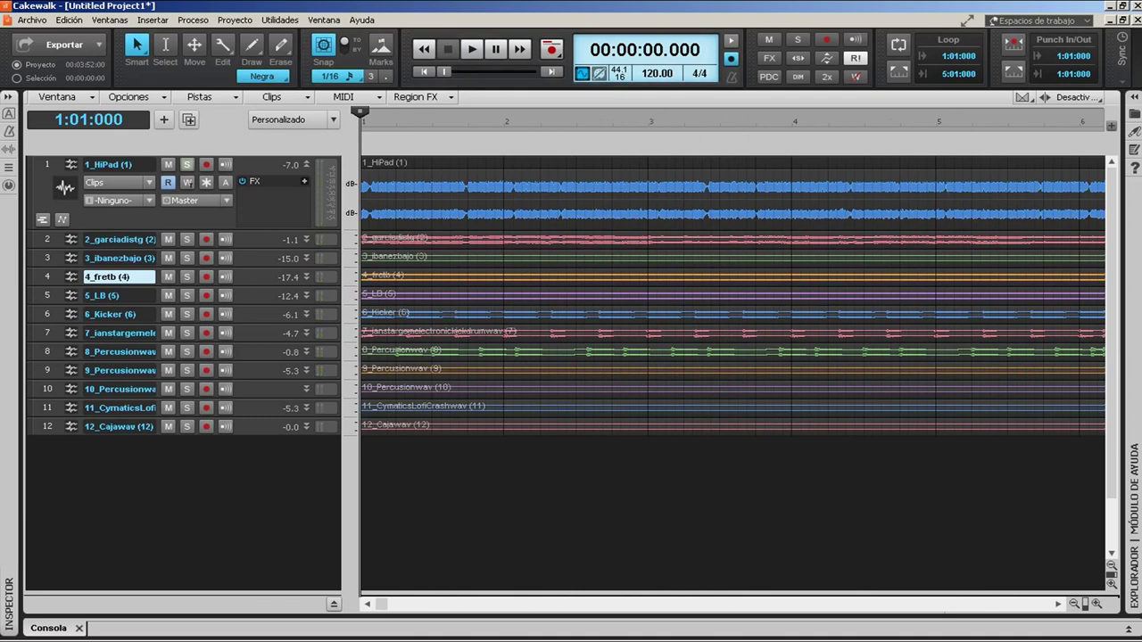
Solo tracks 1_HiPad to 6_Kicker one after another during playback to hear each stem added
left_click(187, 164)
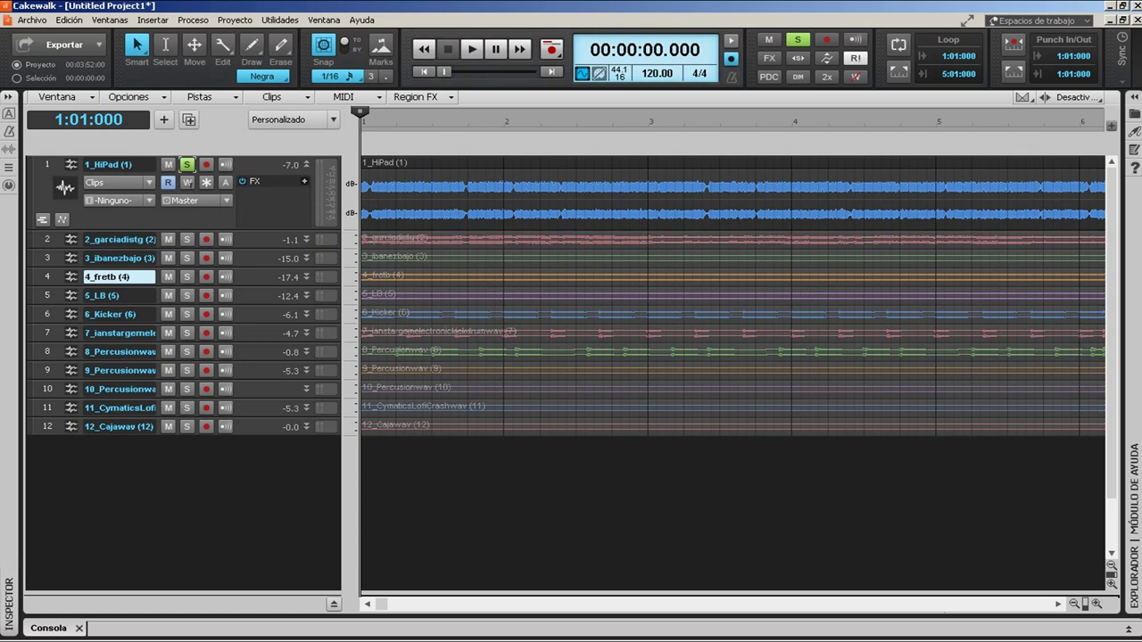
key("space")
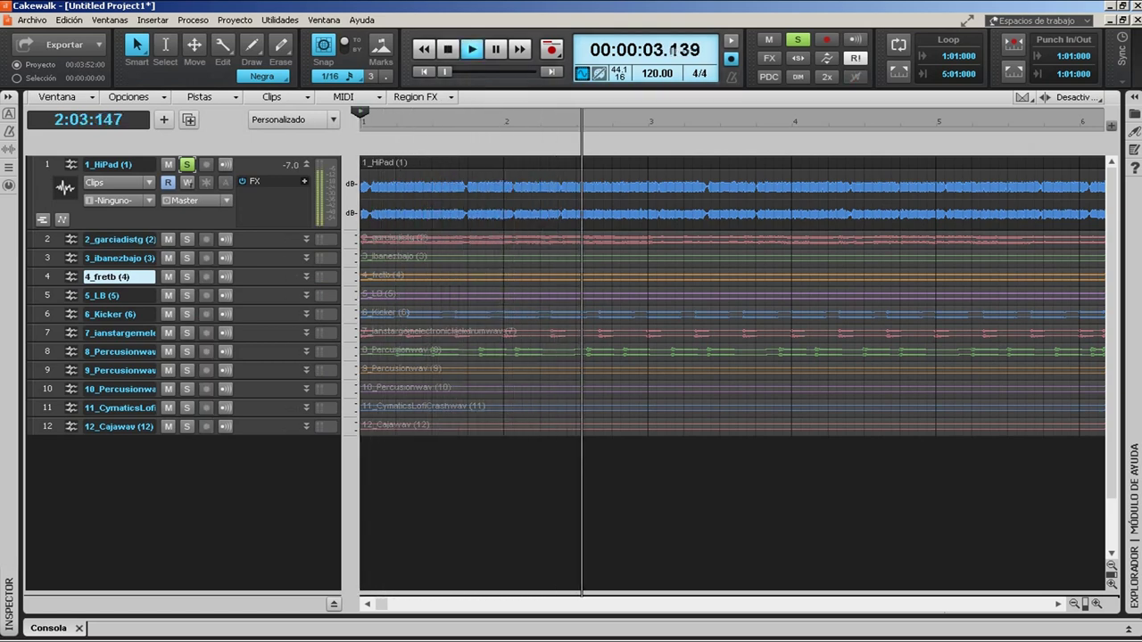
left_click(186, 239)
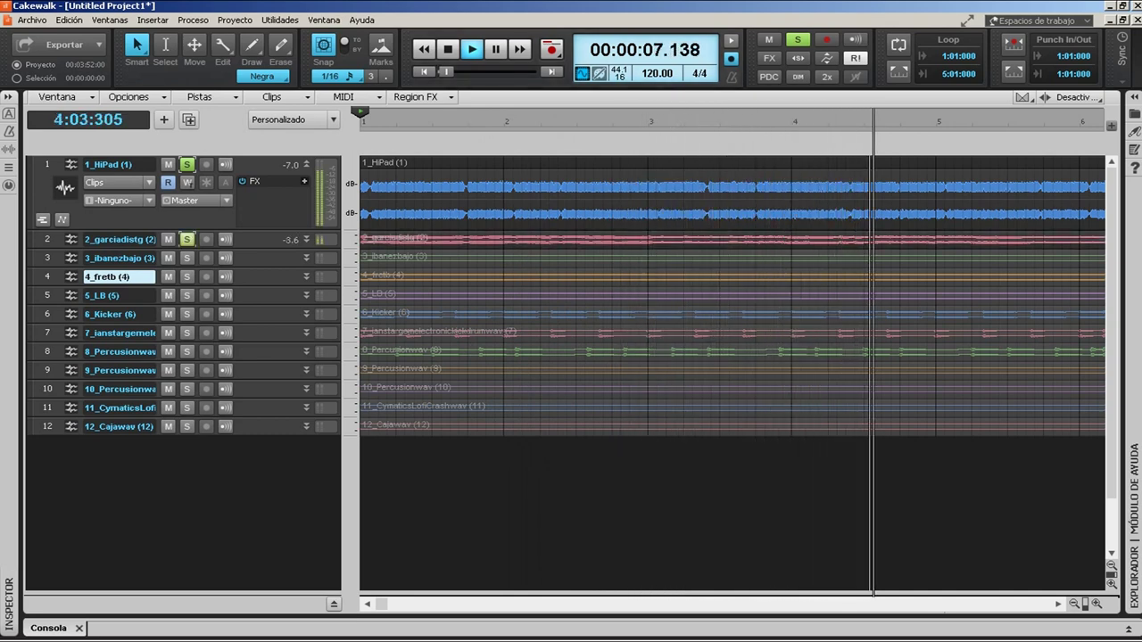
left_click(186, 258)
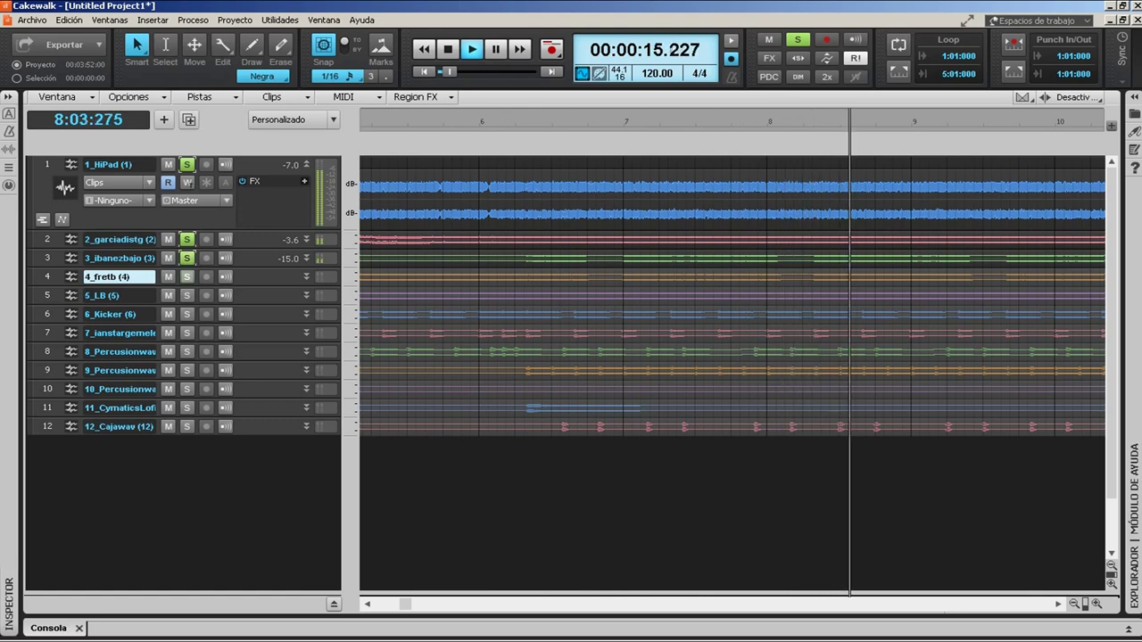
left_click(187, 276)
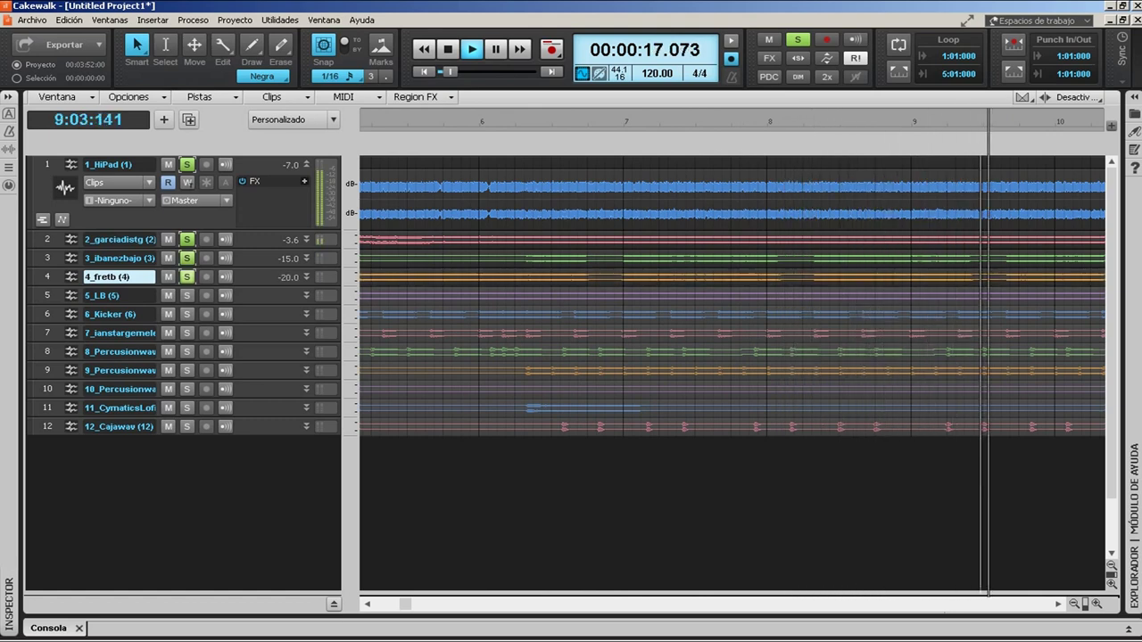
left_click(186, 295)
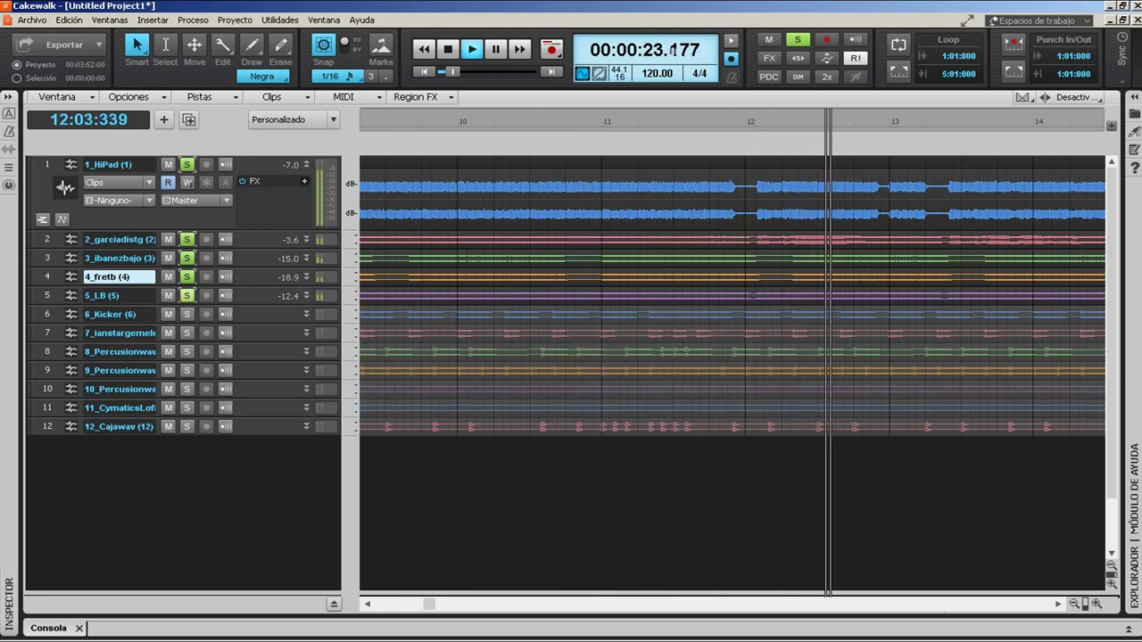
left_click(187, 314)
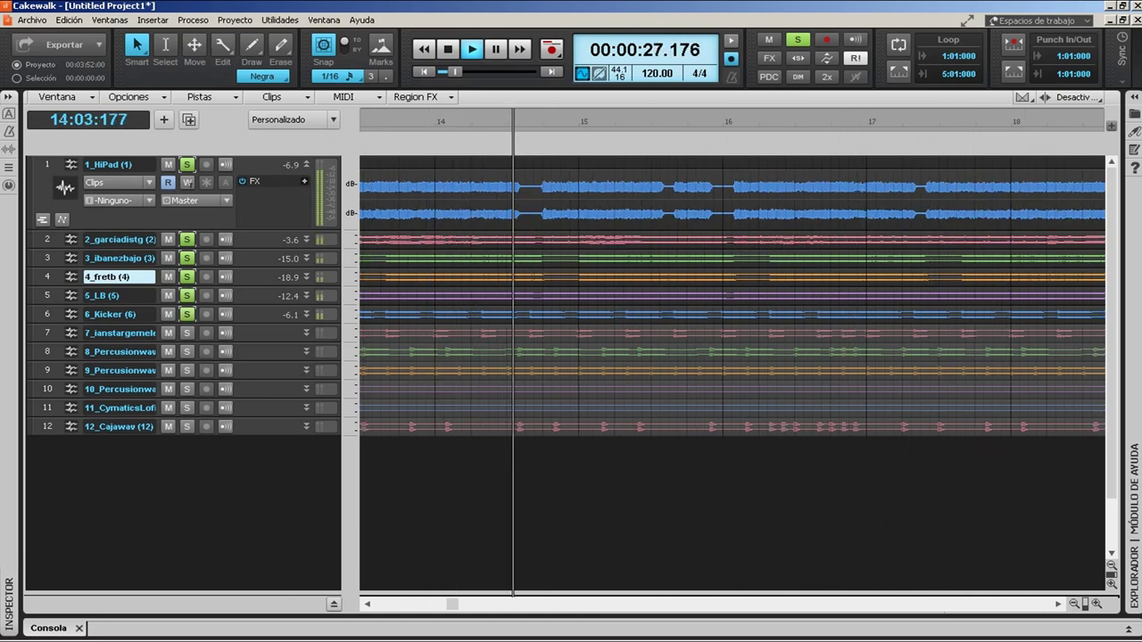
Unsolo tracks 5_LB, 4_fretb, 3_ibanezbajo, 2_garciadistg and 1_HiPad during playback, leaving only 6_Kicker soloed
left_click(187, 295)
left_click(187, 277)
left_click(187, 258)
left_click(186, 240)
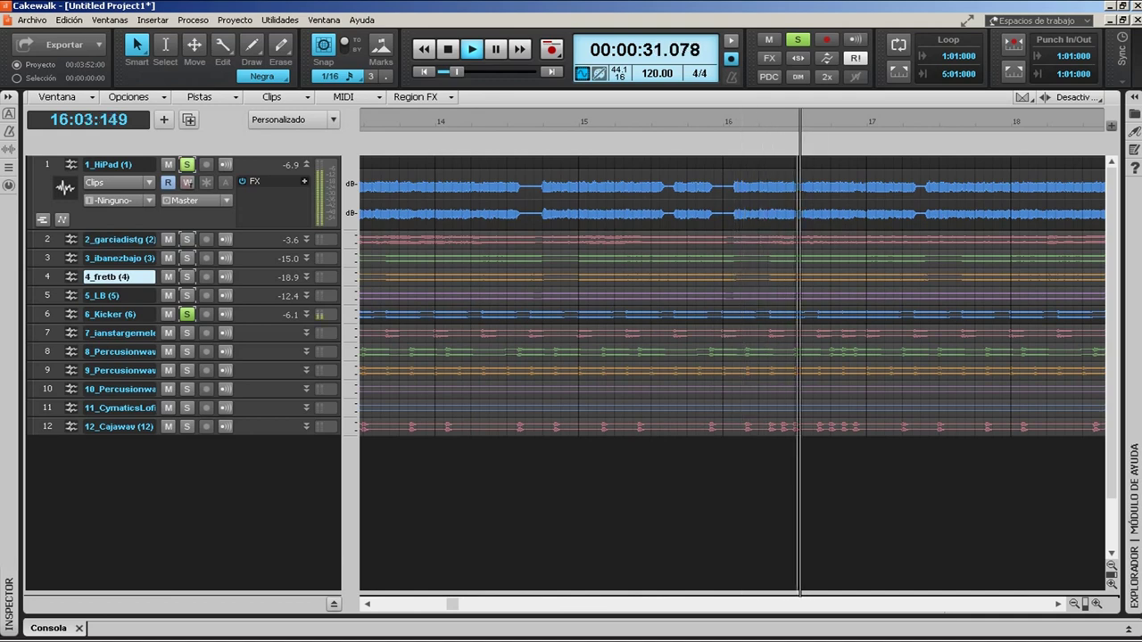
left_click(186, 164)
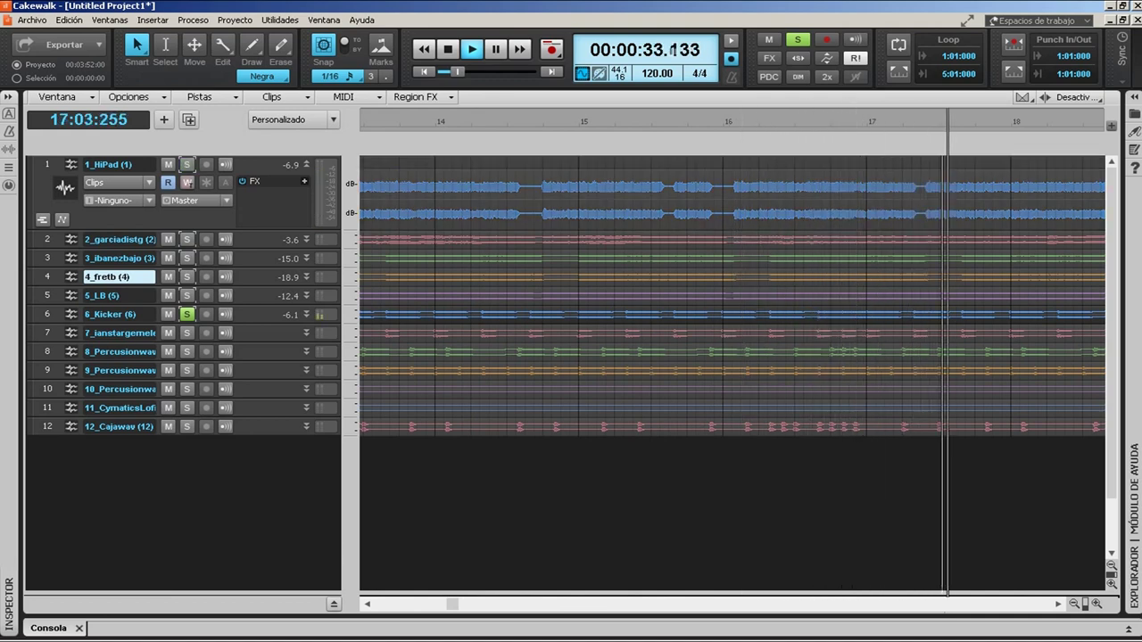
Add the drum and percussion tracks 7 to 12 to the solo one by one, clear all solos, and stop playback
left_click(186, 333)
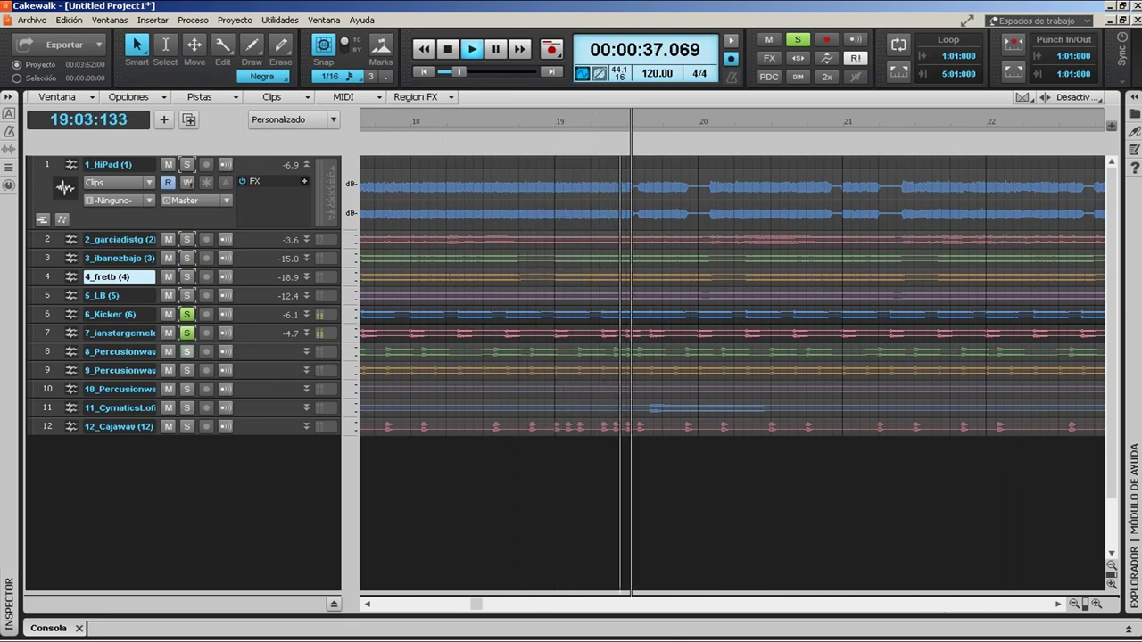
left_click(186, 352)
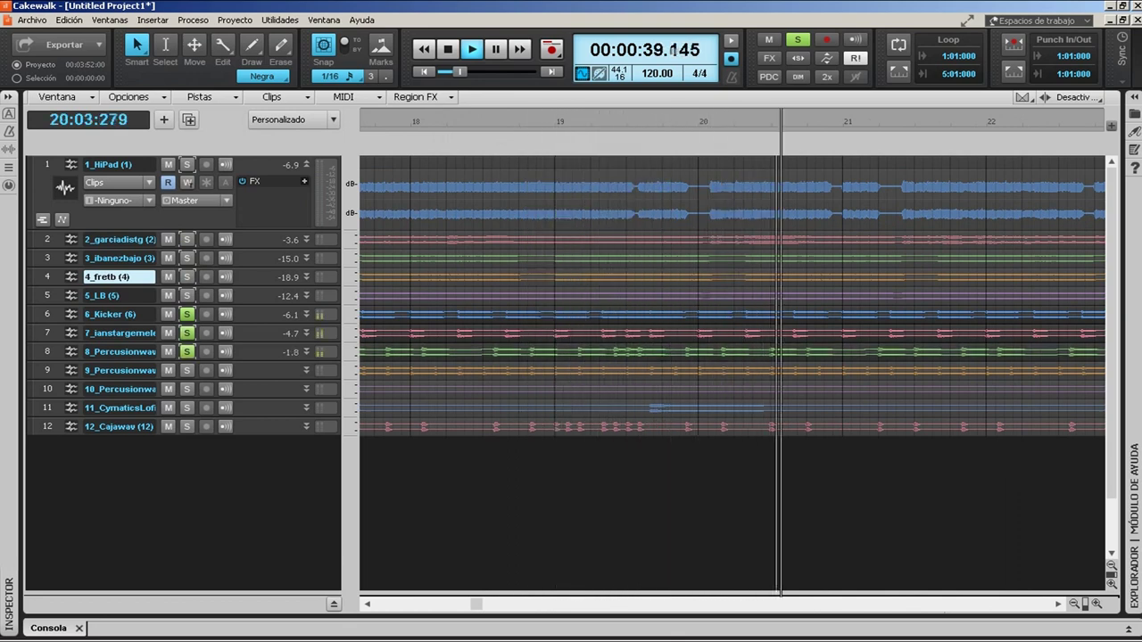
left_click(186, 371)
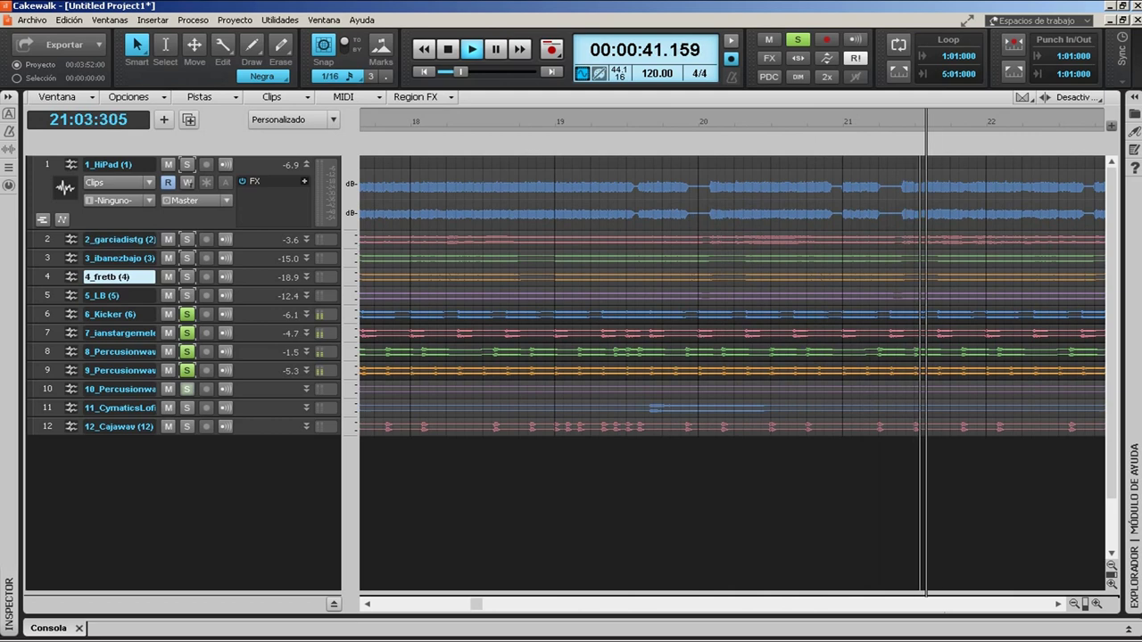
left_click(186, 389)
left_click(187, 408)
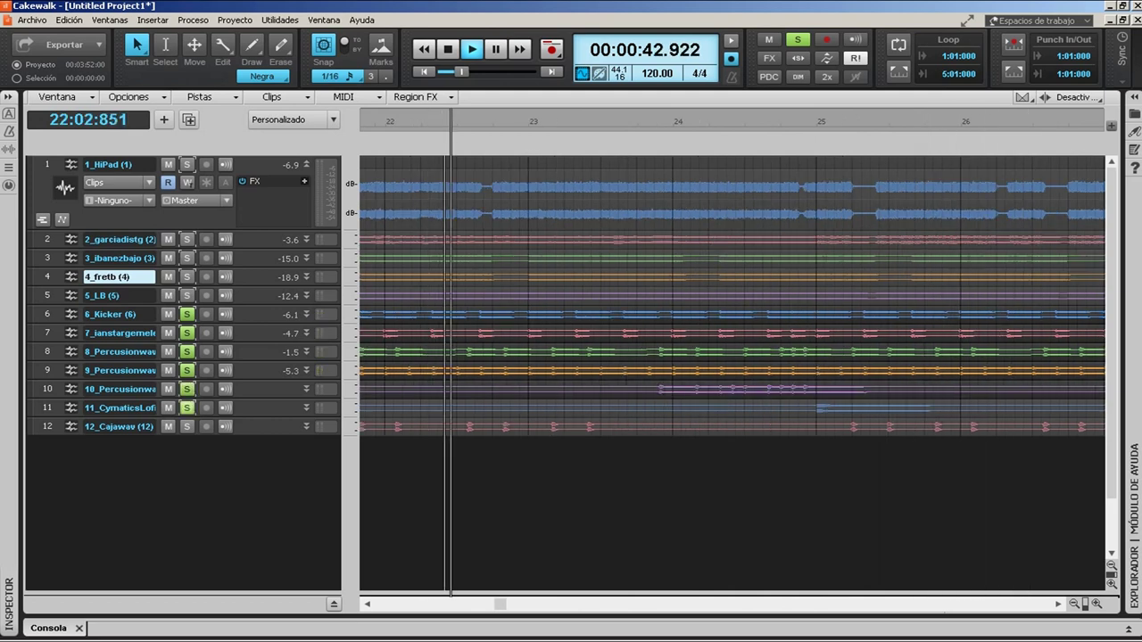
left_click(186, 427)
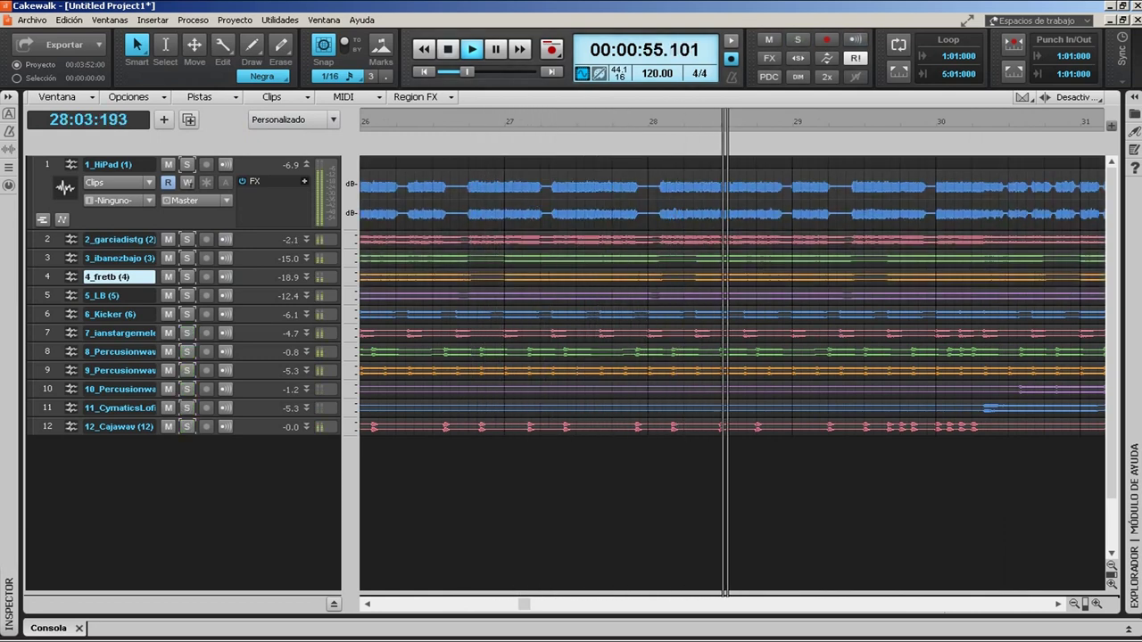
key("space")
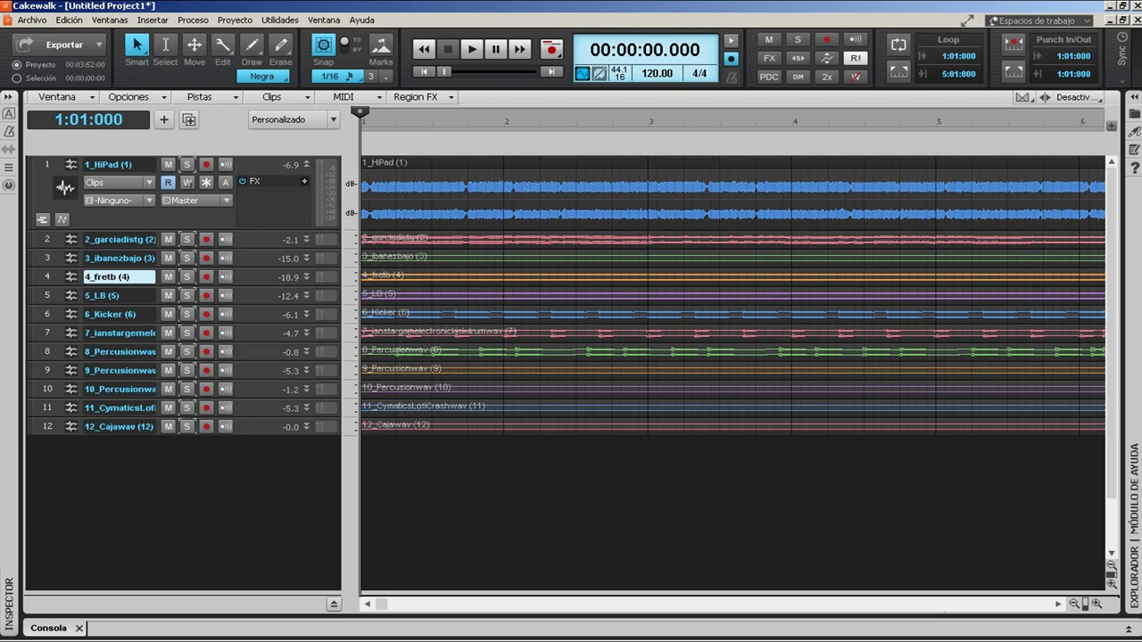
Import the crazy teix midi1 file from the ozyy stems folder as MIDI tracks below track 12_Cajawav
scroll(731, 295, "down", 2)
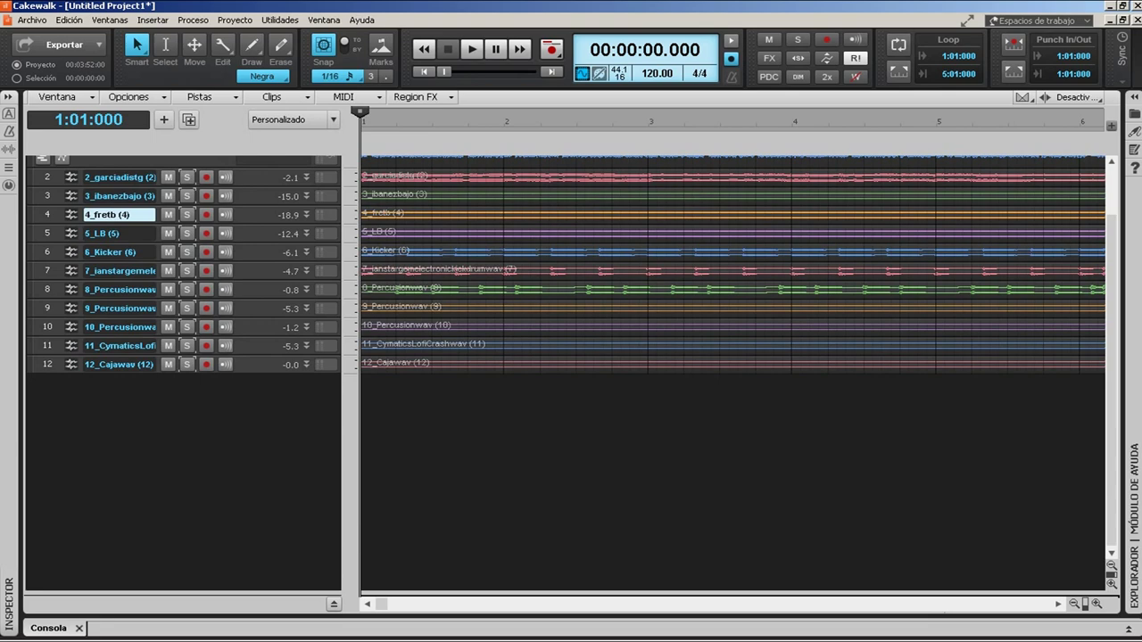
key("alt+Tab")
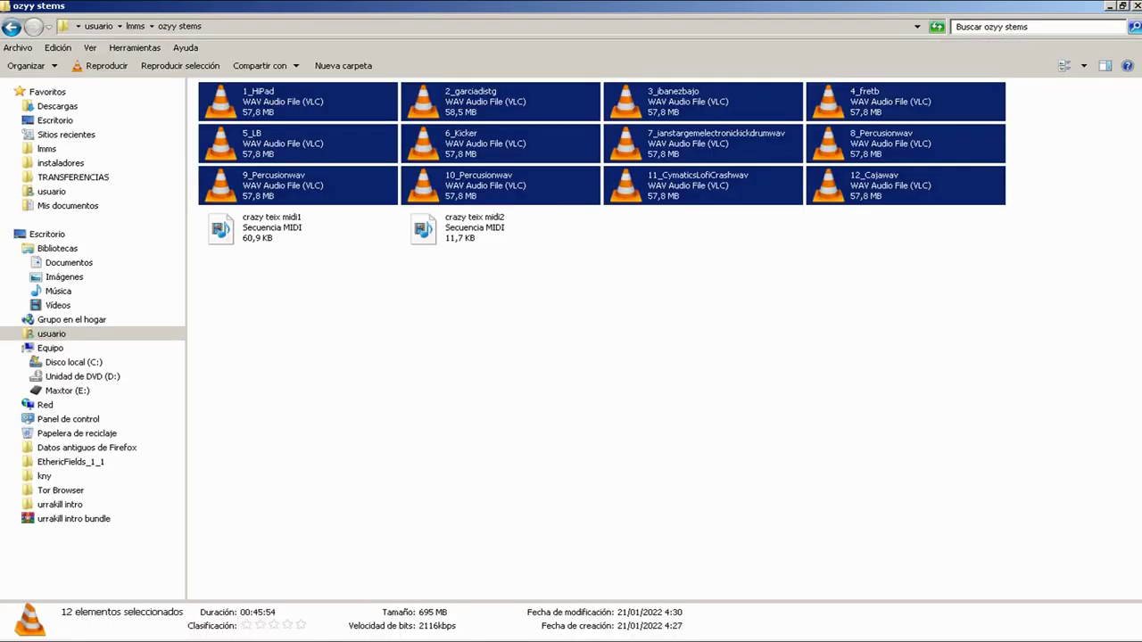
key("Escape")
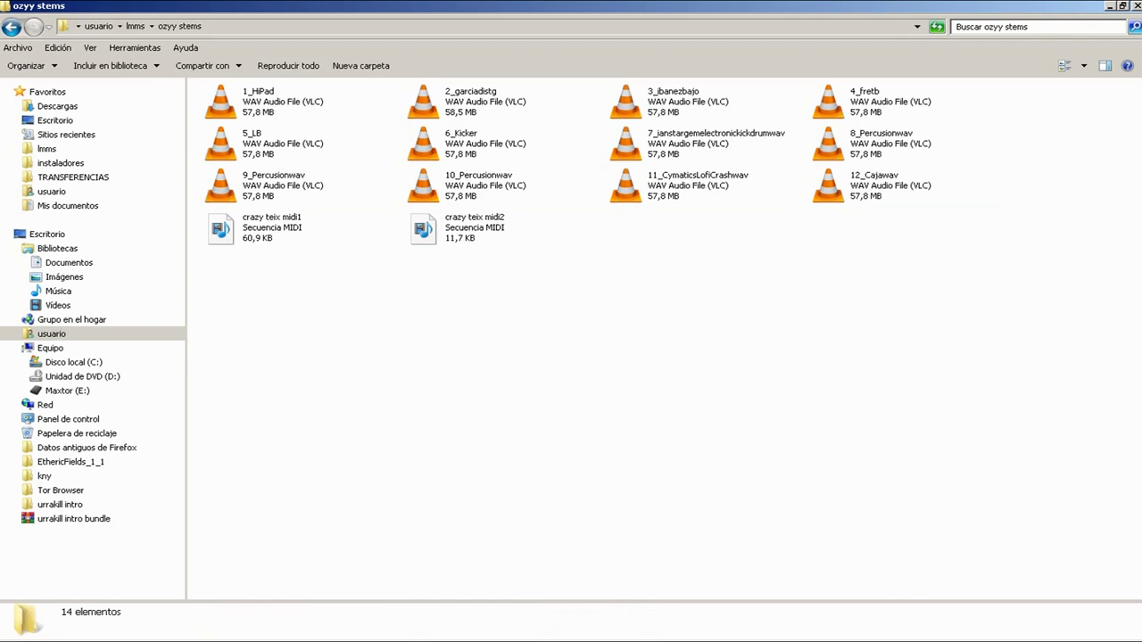
left_click(298, 228)
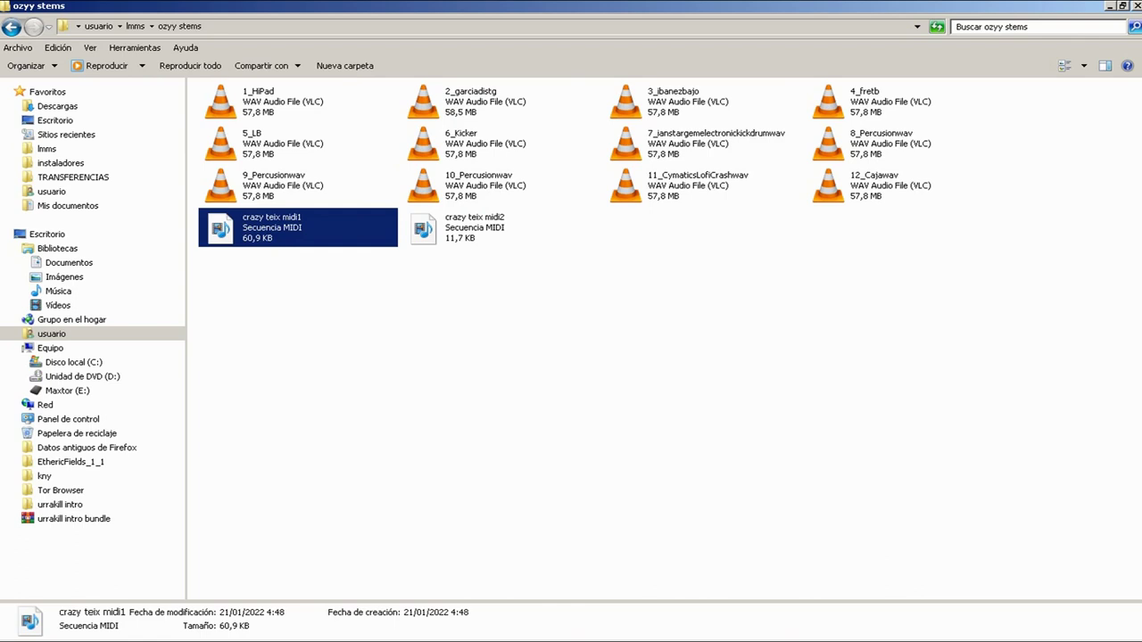
key("alt+Tab")
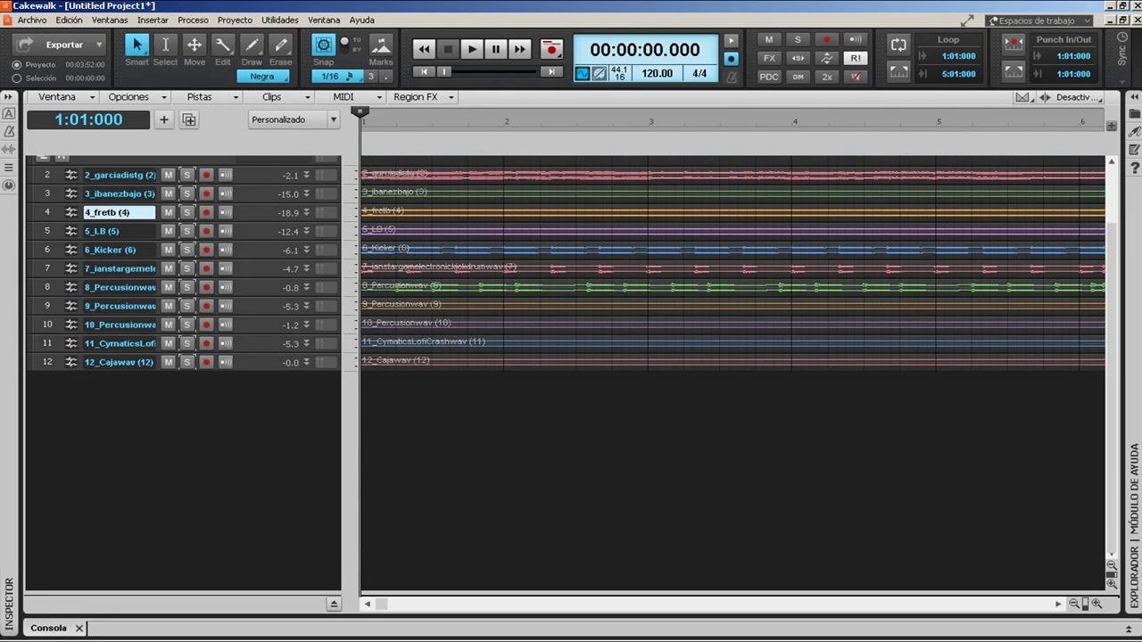
key("ctrl+z")
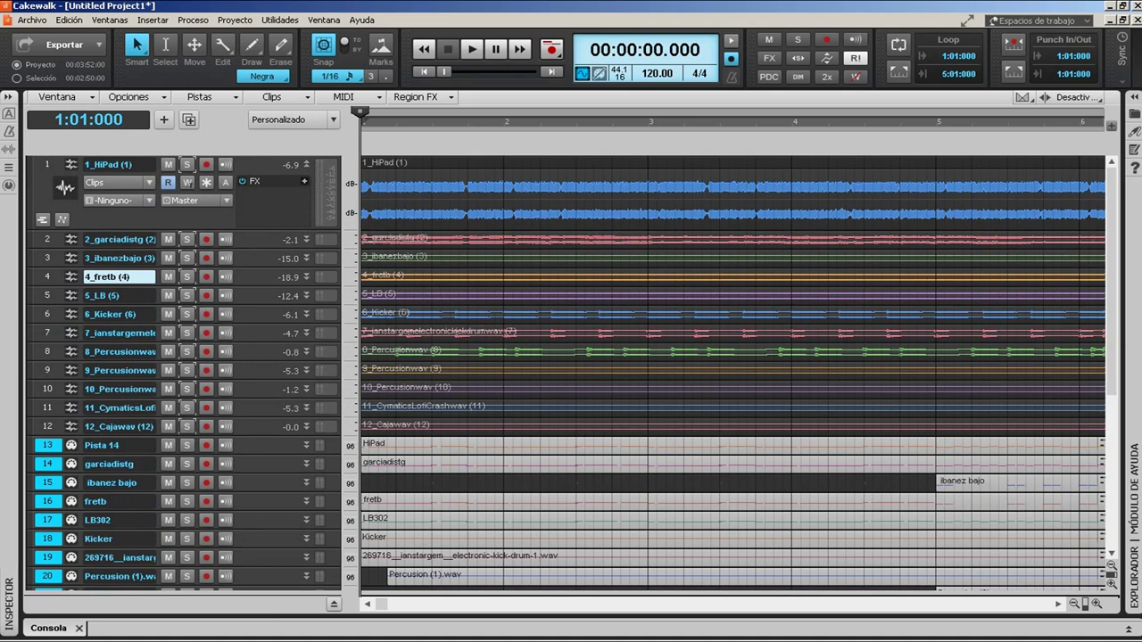
Look over the imported MIDI tracks around bars 16 to 20, and delete MIDI track 13, Pista 14
left_click_drag(1111, 281, 1111, 393)
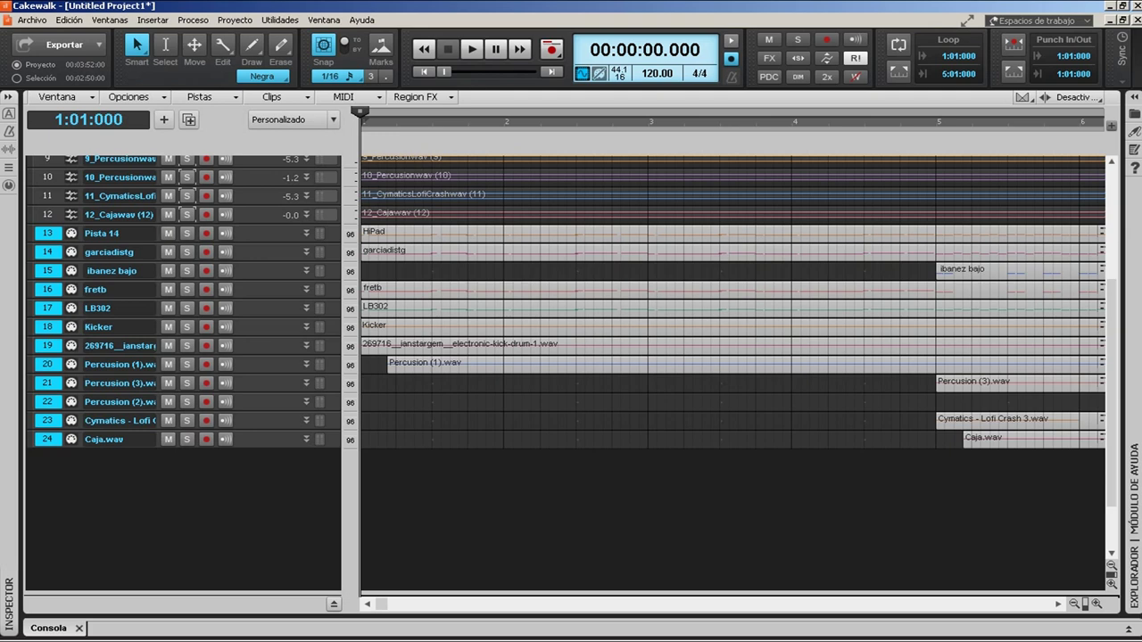
left_click_drag(382, 604, 465, 604)
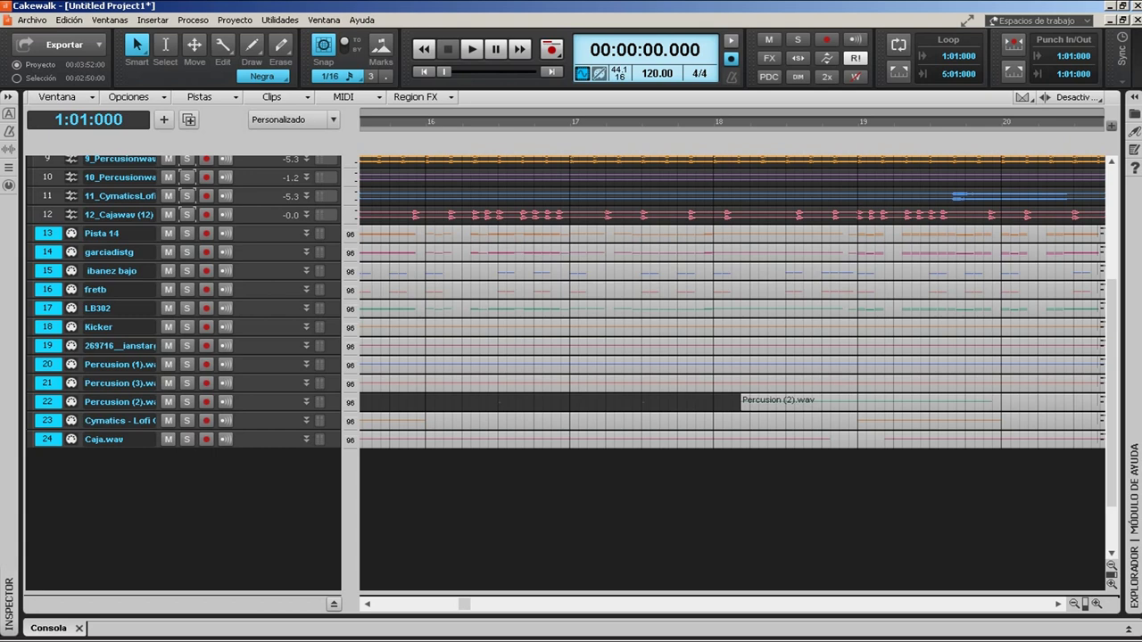
left_click(47, 233)
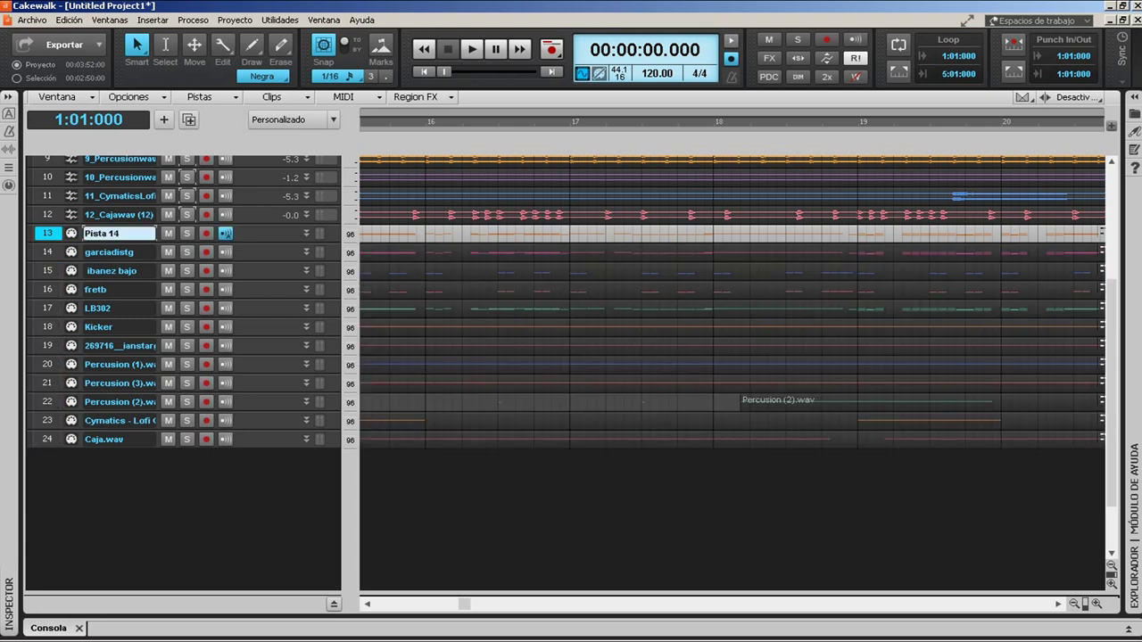
right_click(46, 236)
mouse_move(107, 435)
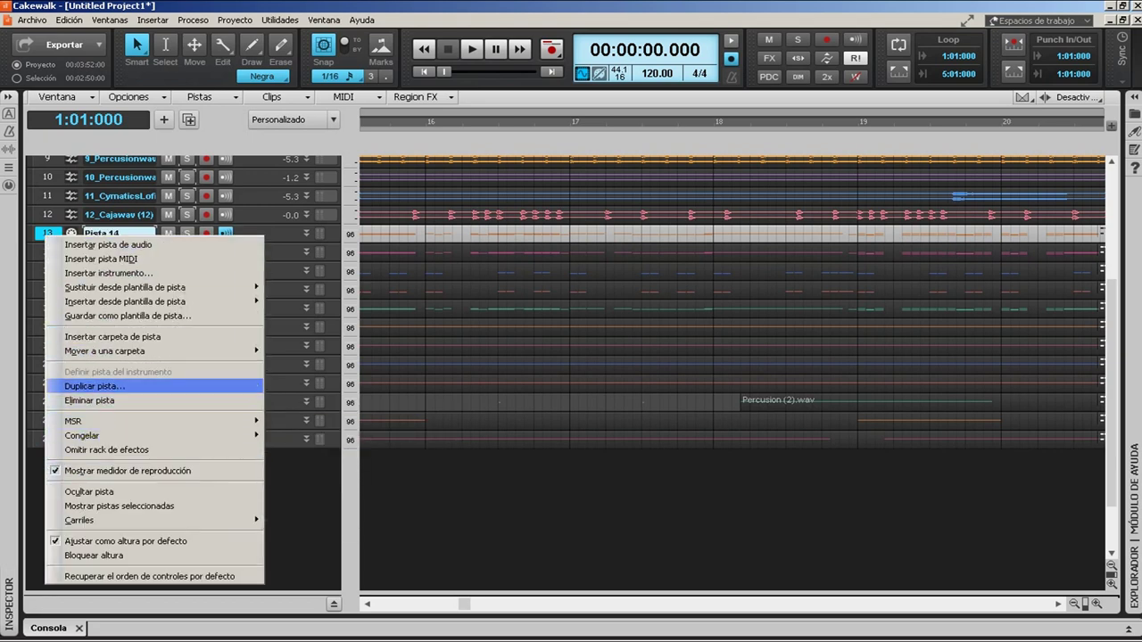
left_click(89, 401)
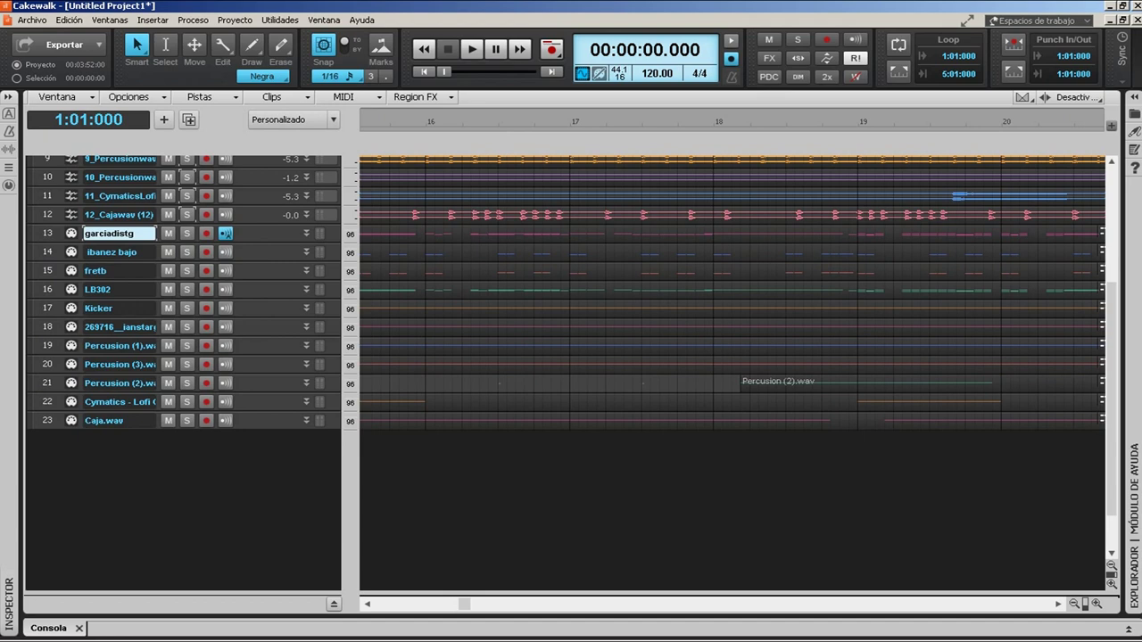
Expand the garciadistg MIDI track to view its notes, and delete that track
left_click(306, 233)
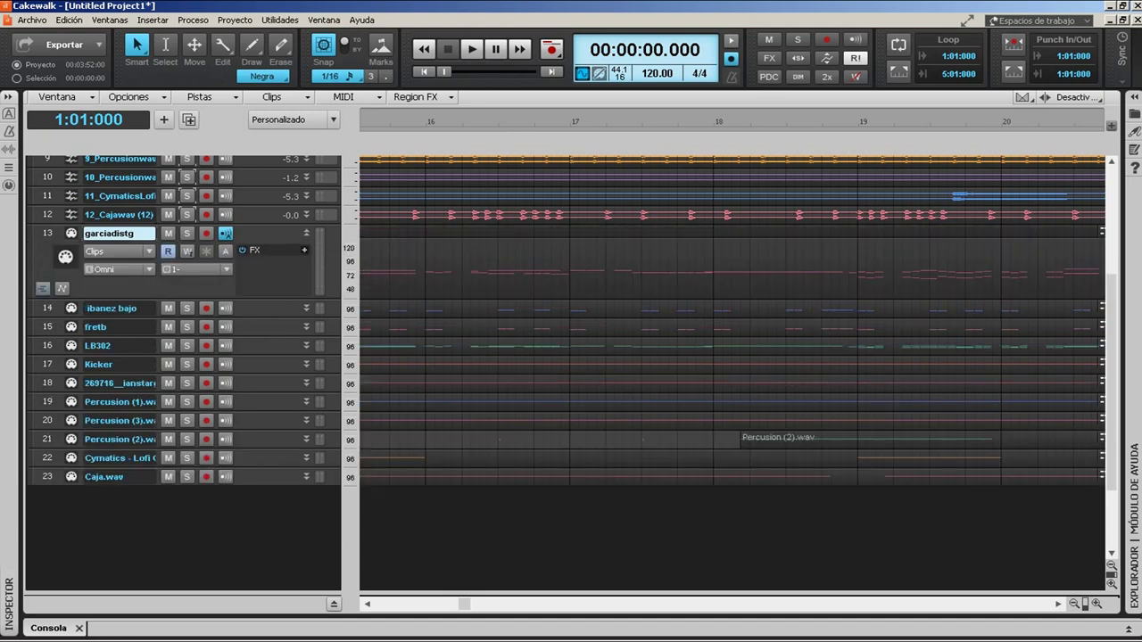
right_click(48, 234)
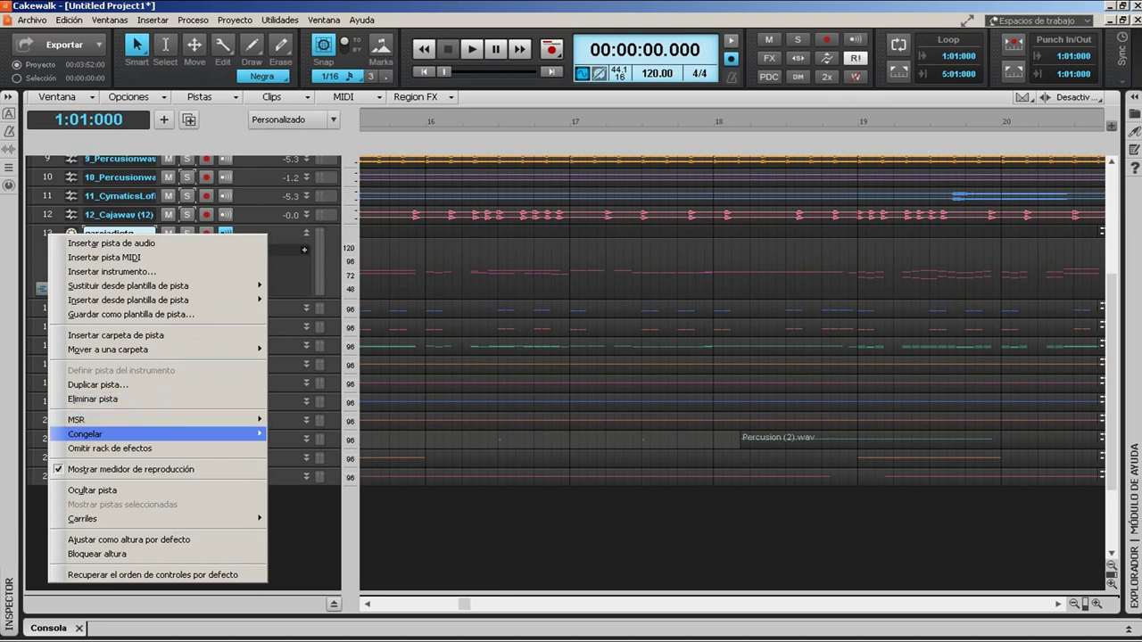
left_click(92, 398)
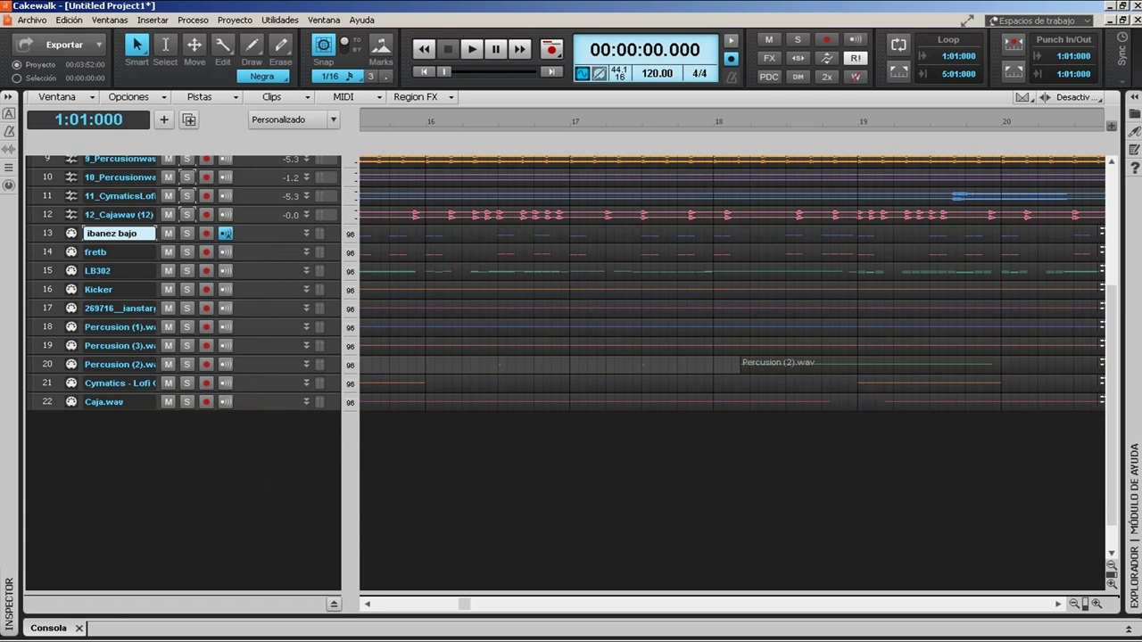
Expand the ibanez bajo and fretb MIDI tracks in turn to view their notes, deleting each track after viewing it
left_click(306, 233)
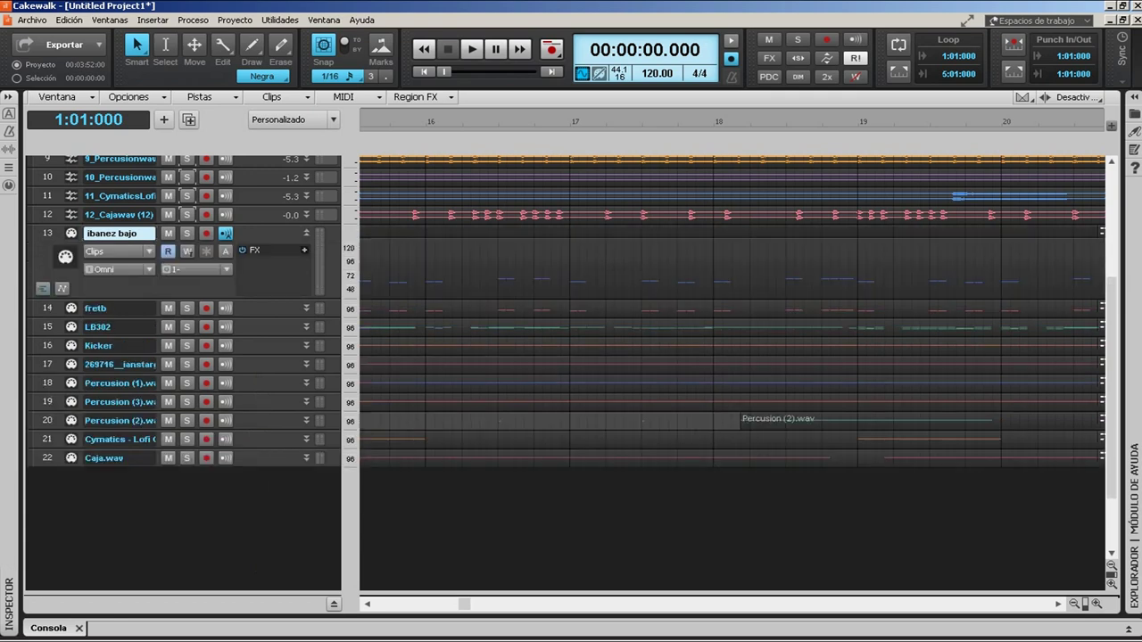
right_click(46, 235)
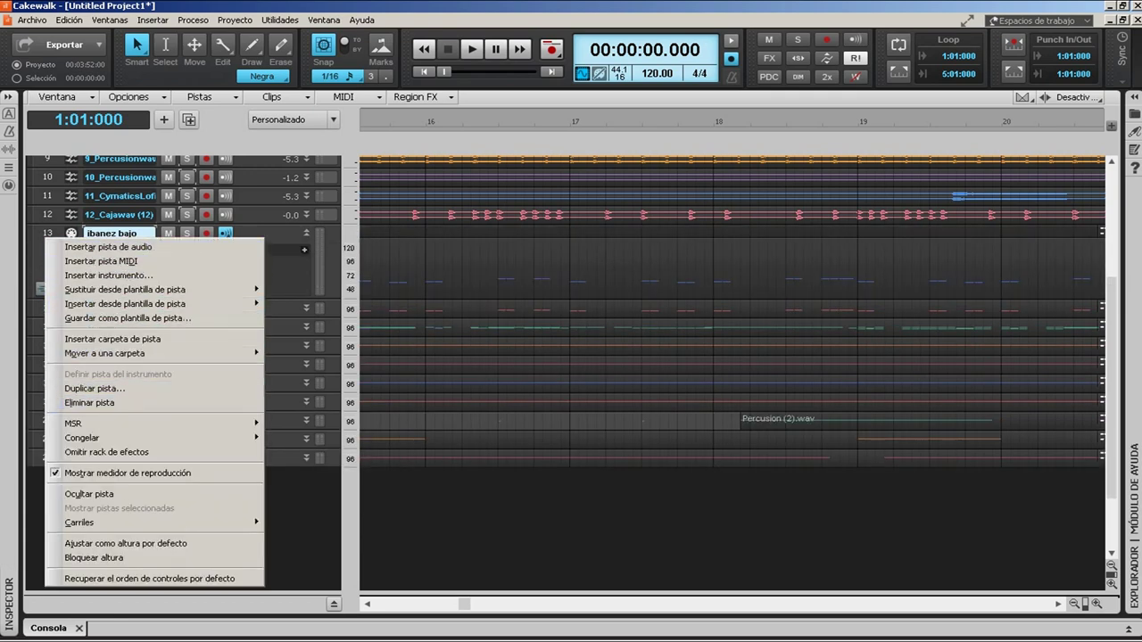
left_click(93, 402)
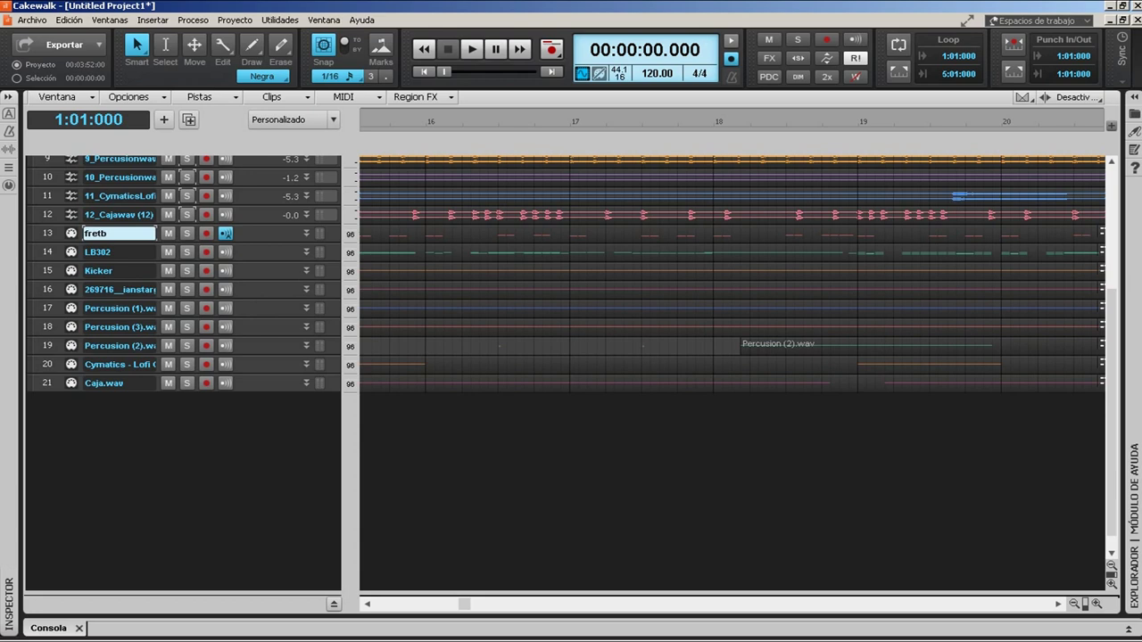
left_click(306, 233)
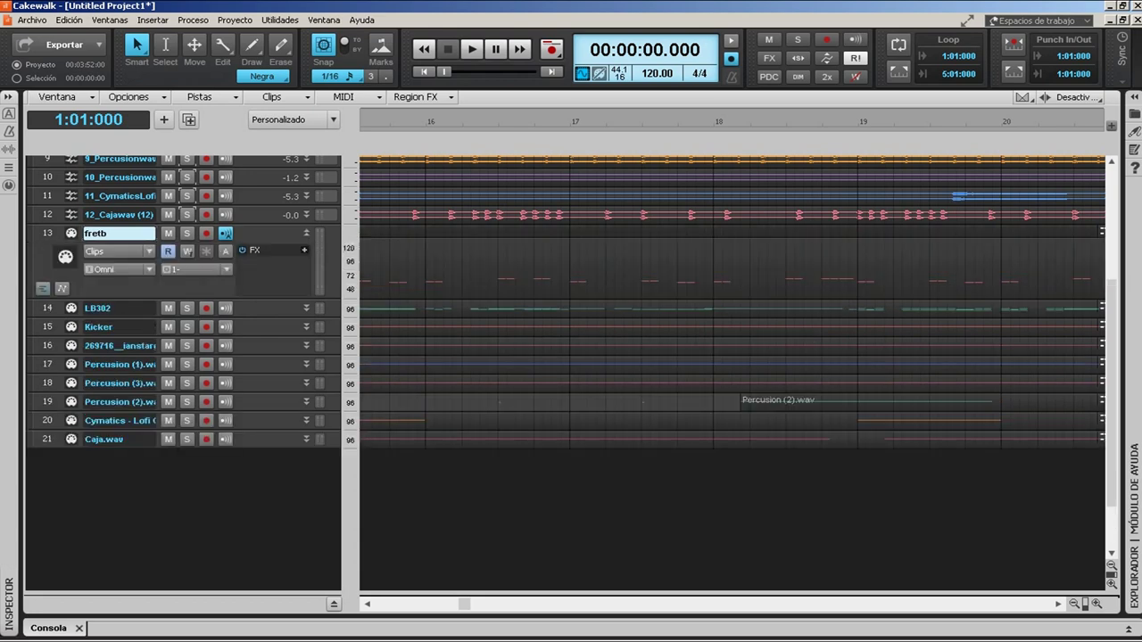
right_click(39, 234)
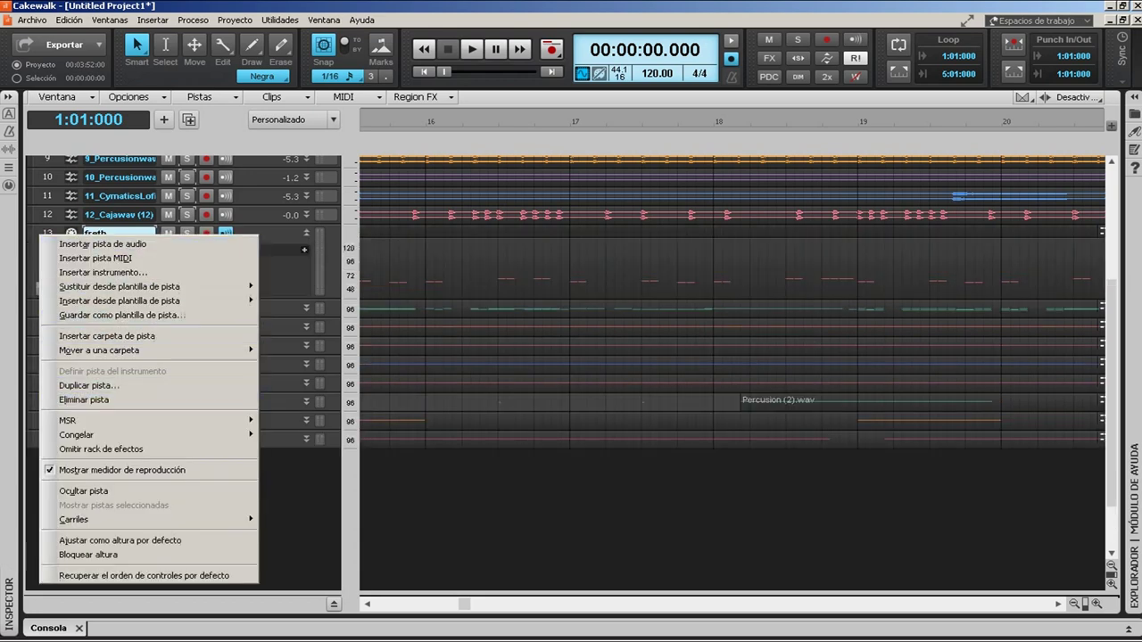
left_click(90, 399)
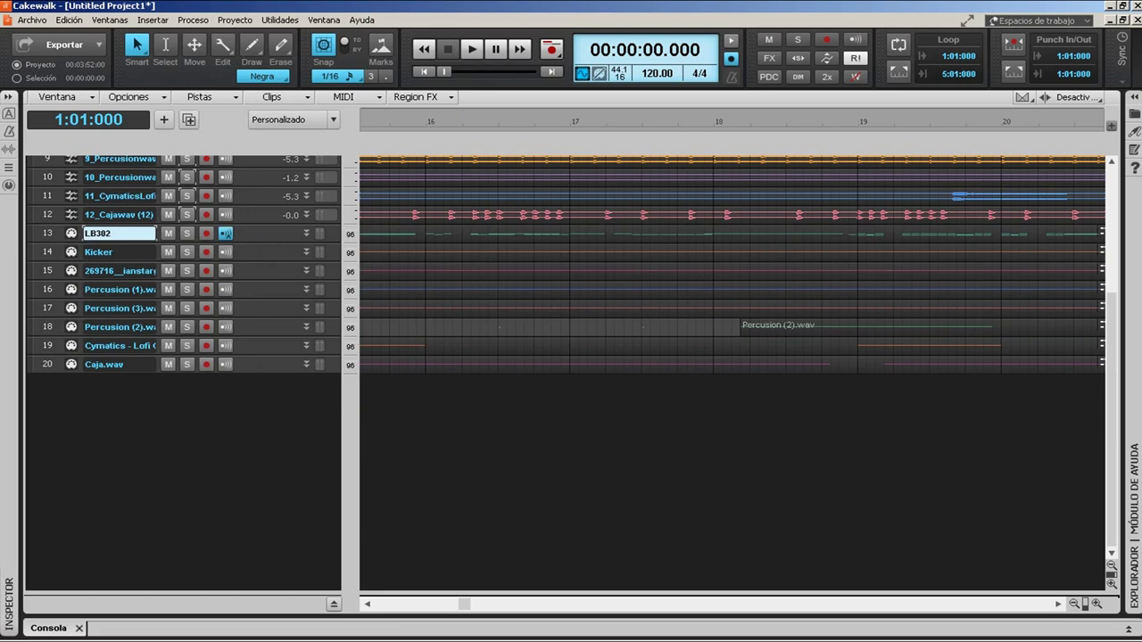
Expand the LB302 and Kicker MIDI tracks in turn to view their notes, deleting each track after viewing it
left_click(306, 233)
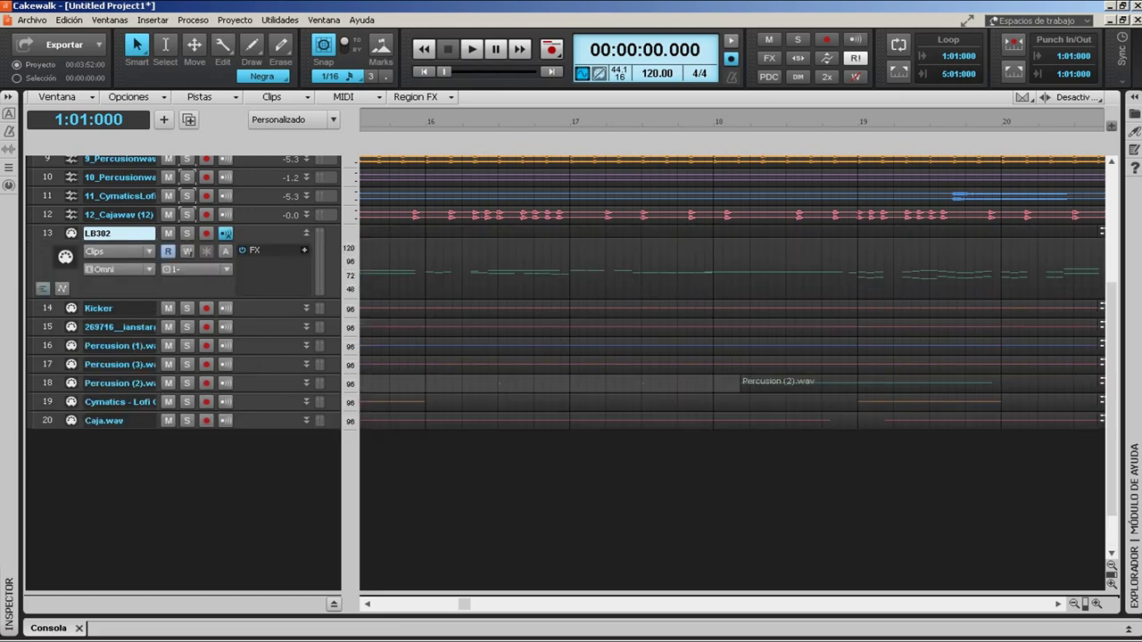
right_click(44, 230)
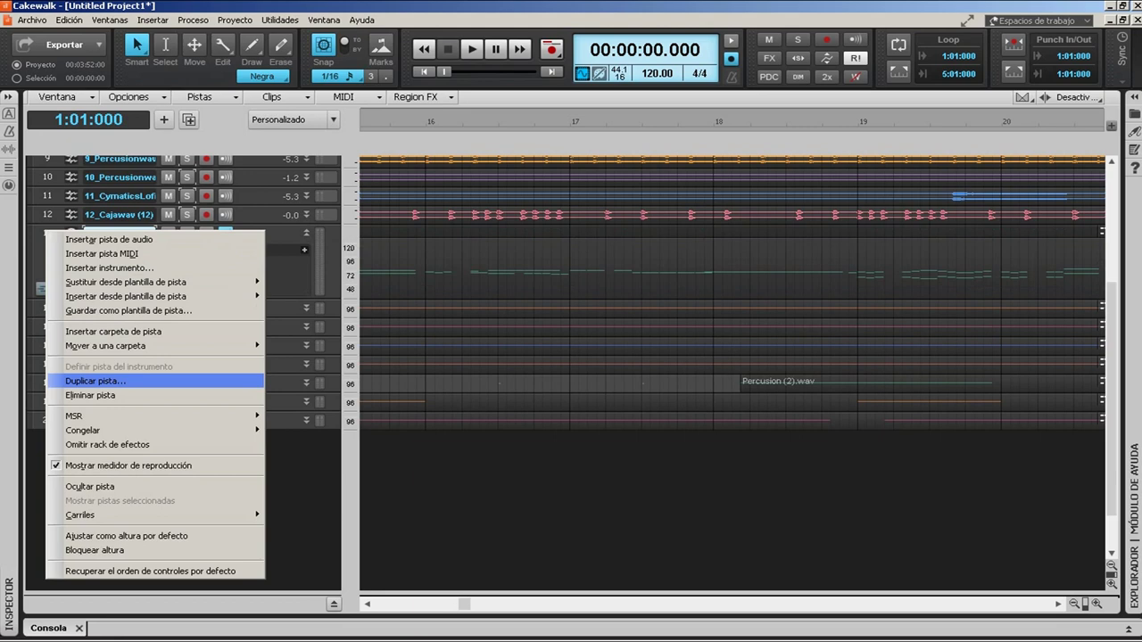
left_click(91, 395)
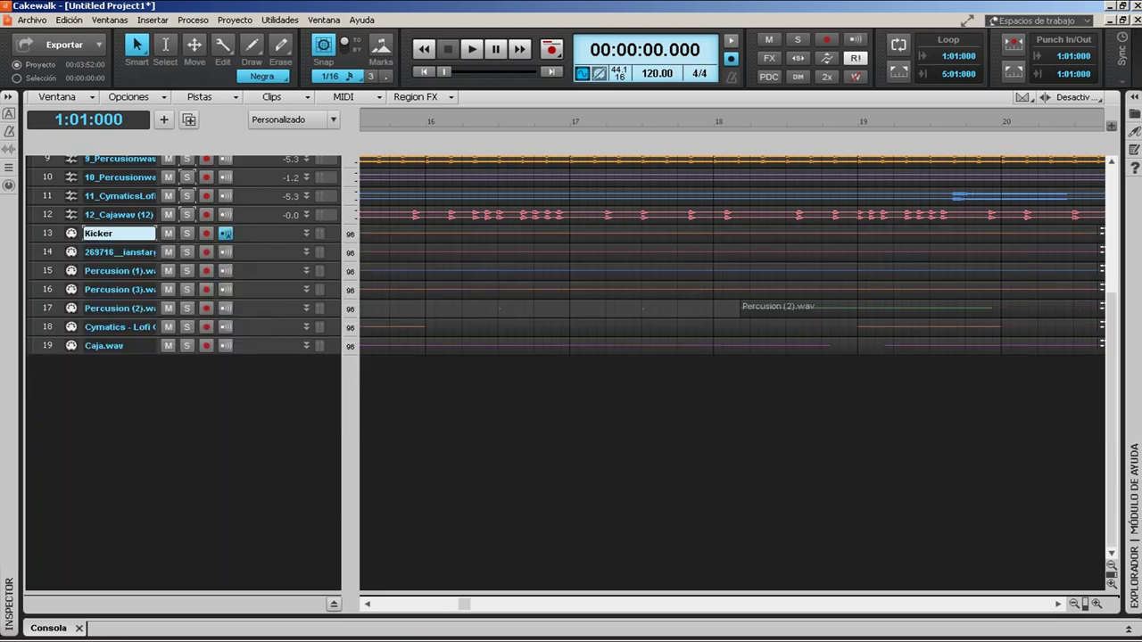
left_click(306, 233)
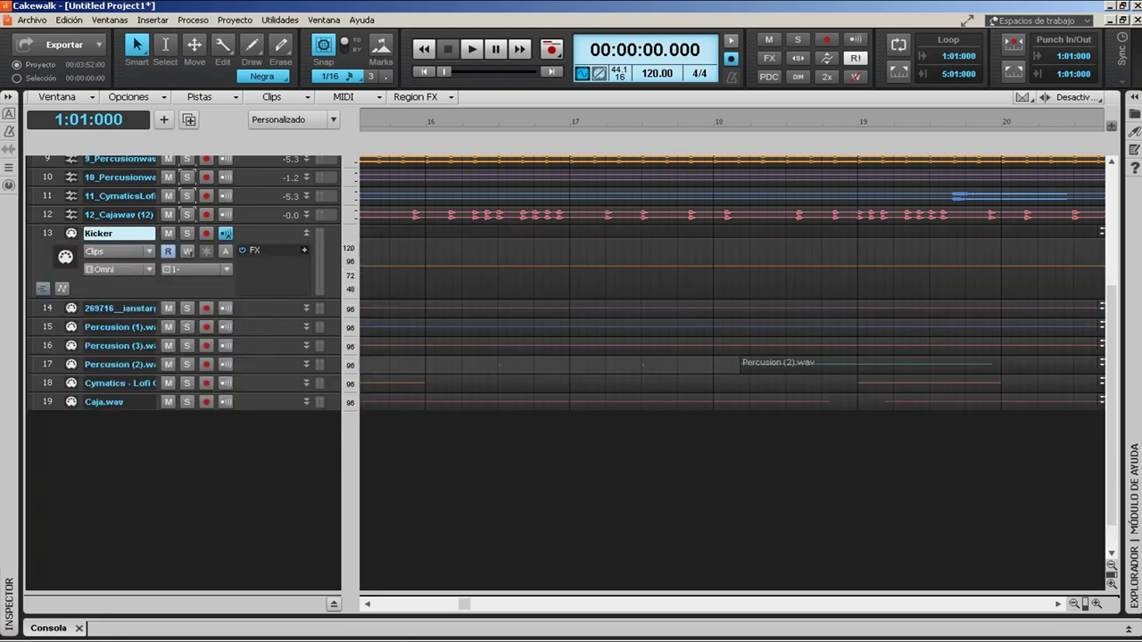
right_click(50, 232)
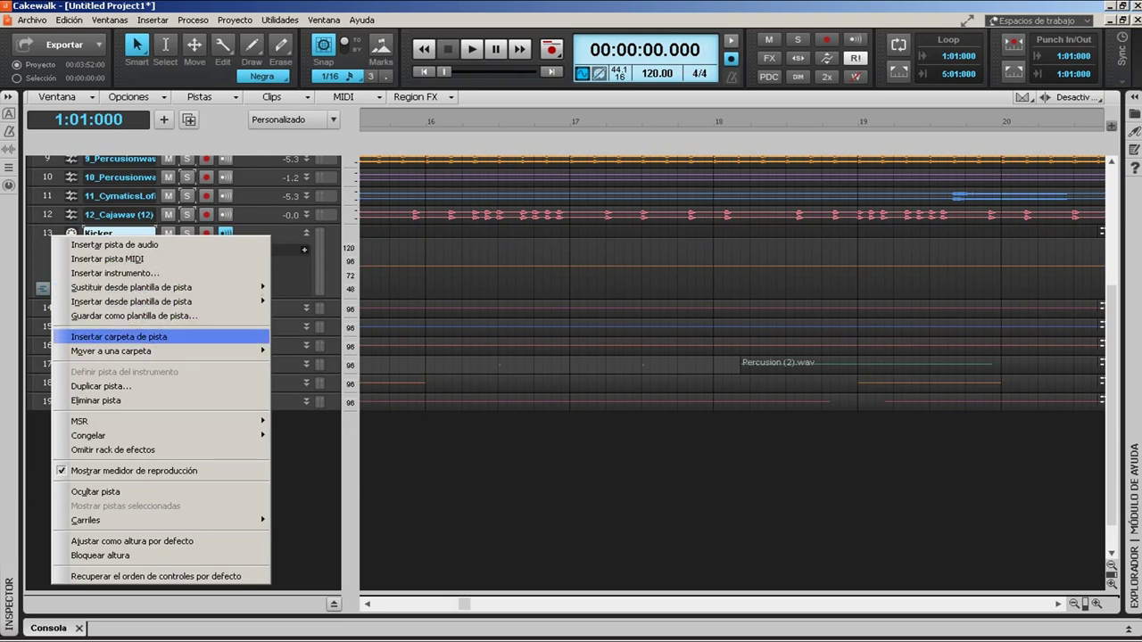
left_click(96, 401)
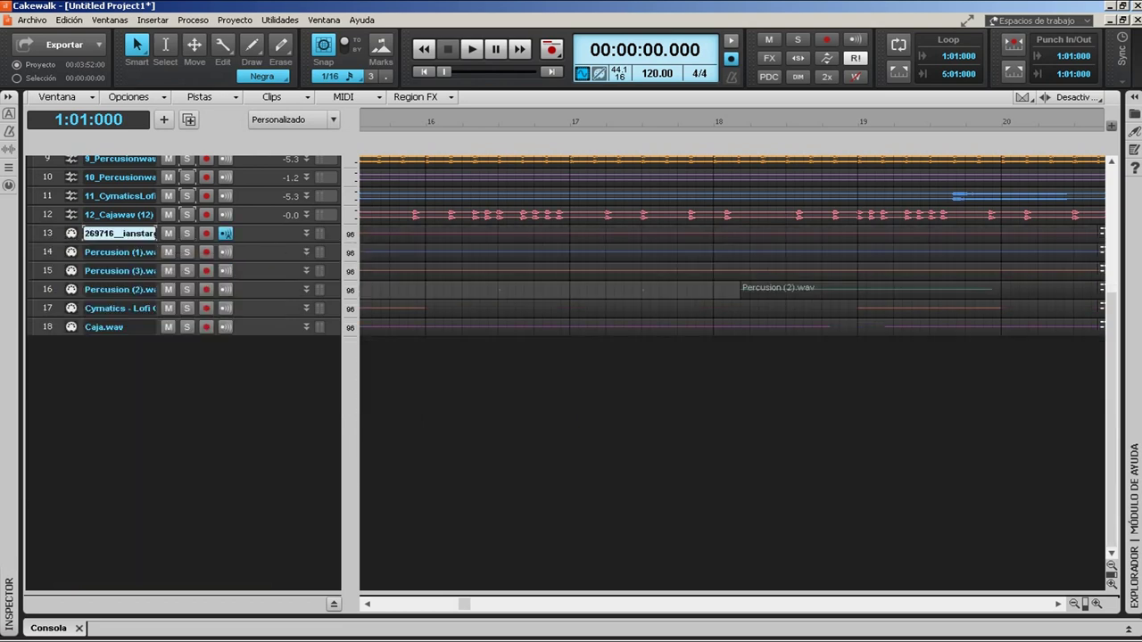
View the notes of the 269716__ianstarg and Percusion (1).wav MIDI tracks in expanded height, and delete both tracks one after the other
left_click(306, 233)
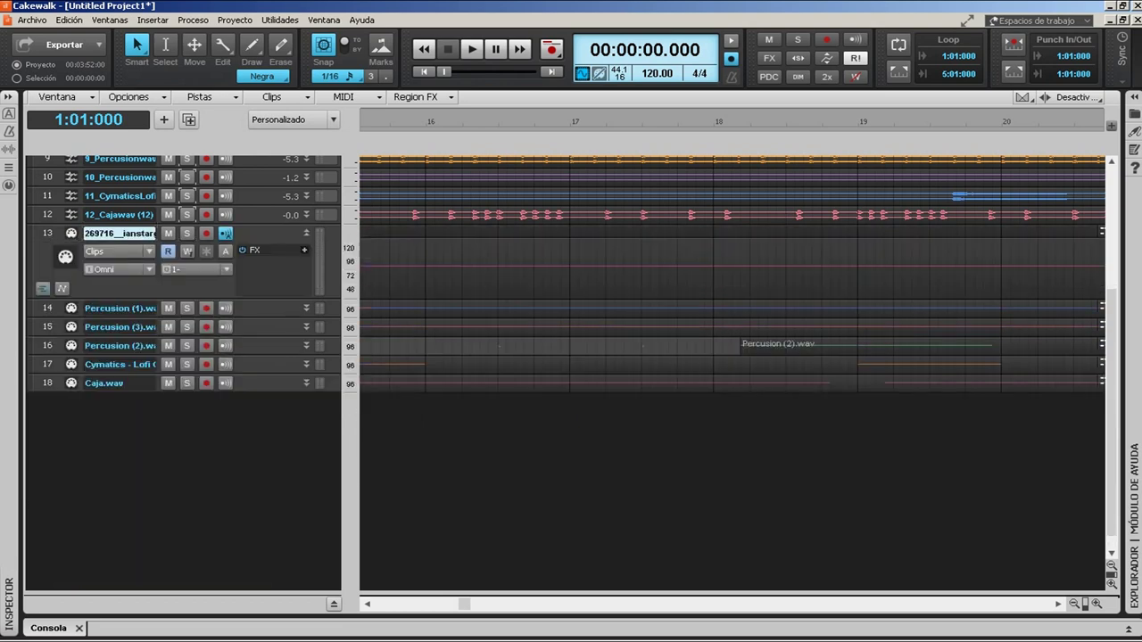
right_click(44, 234)
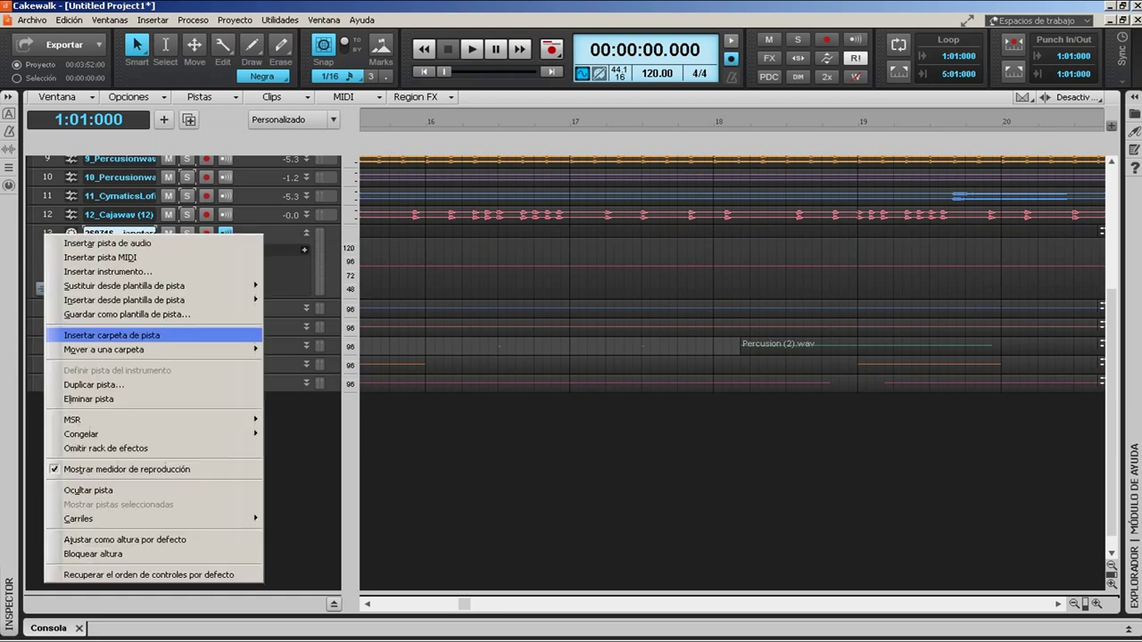
left_click(89, 399)
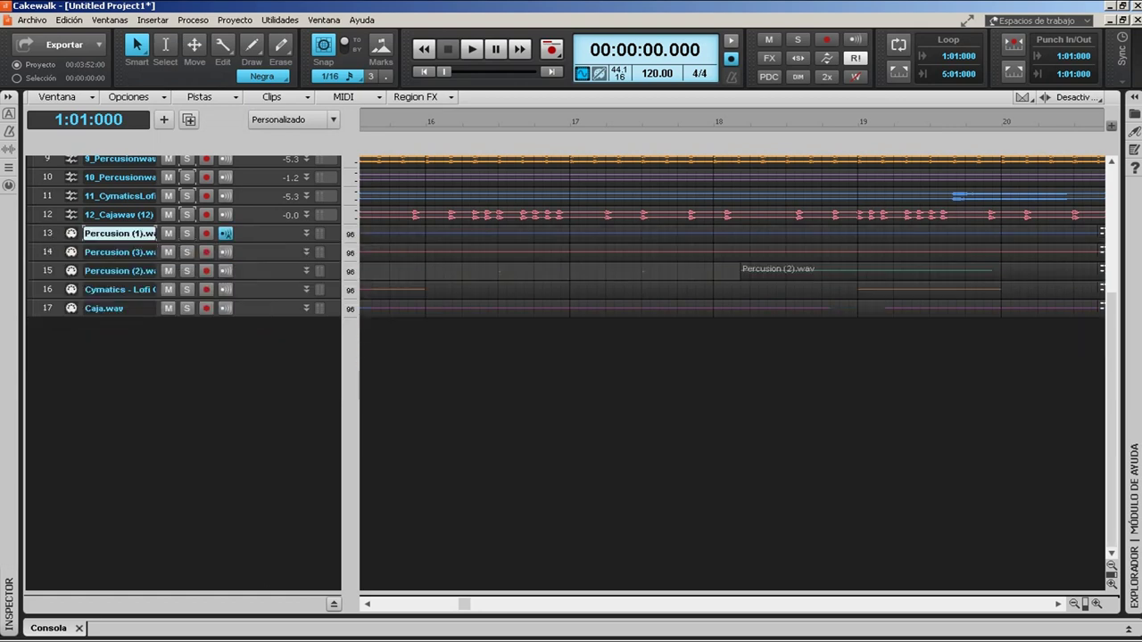
left_click(306, 233)
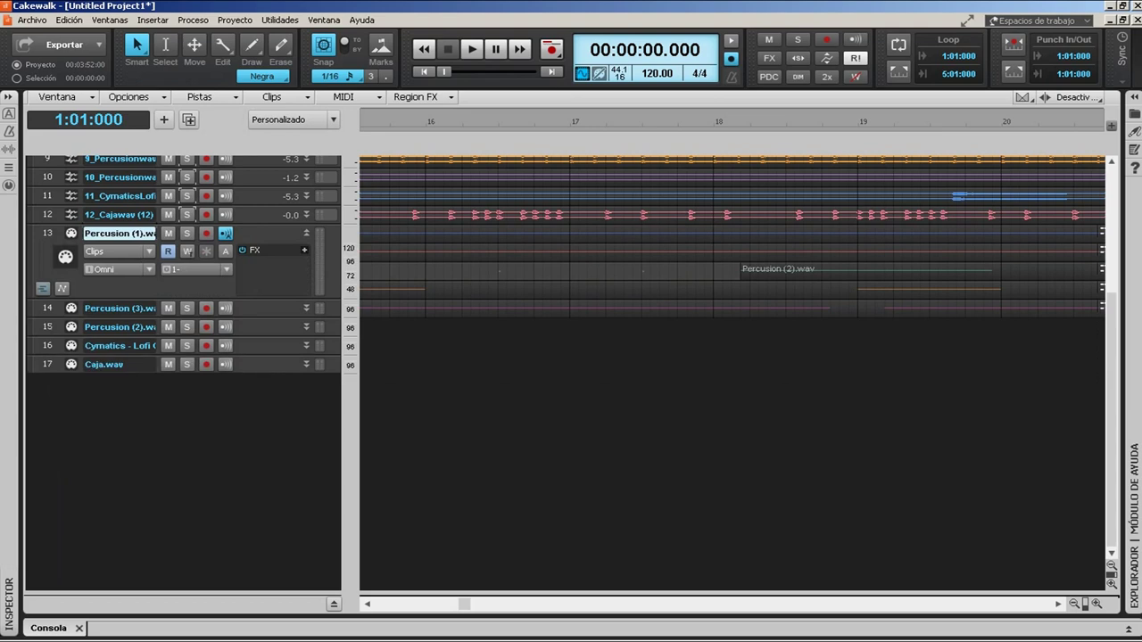
right_click(45, 234)
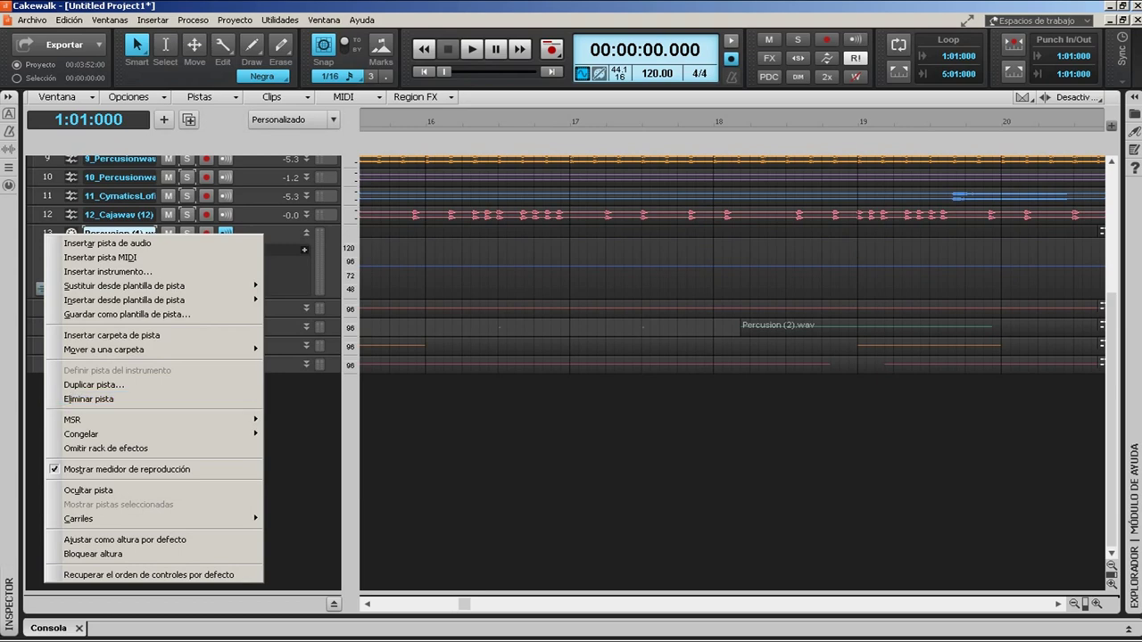
left_click(89, 399)
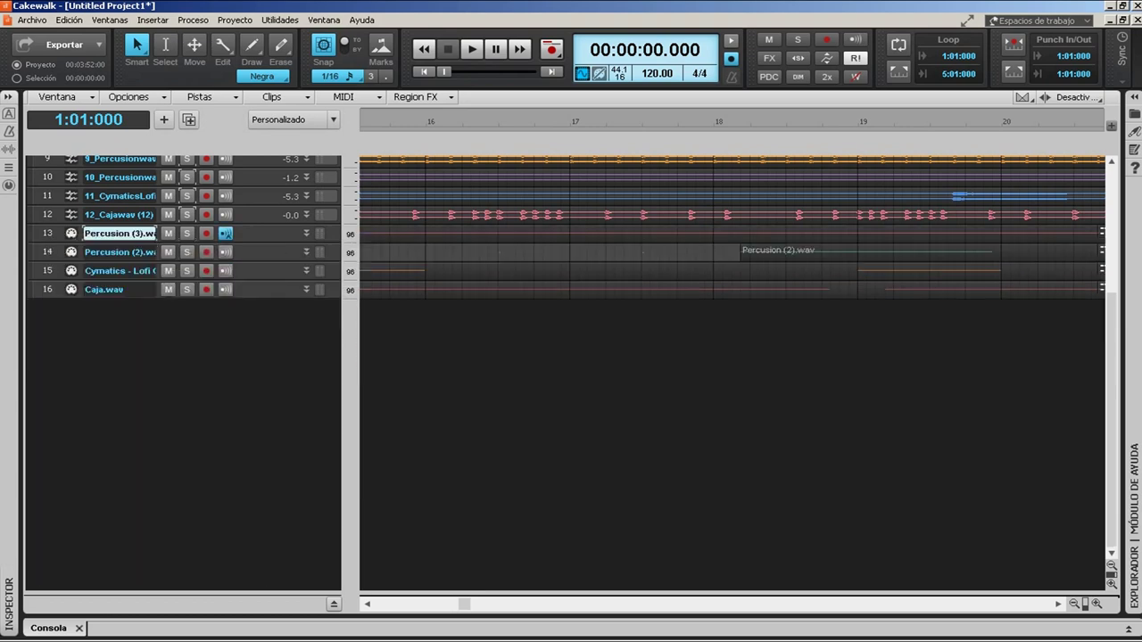
View the notes of the Percusion (3).wav and Percusion (2).wav MIDI tracks in expanded height, and delete both tracks one after the other
key("shift+z")
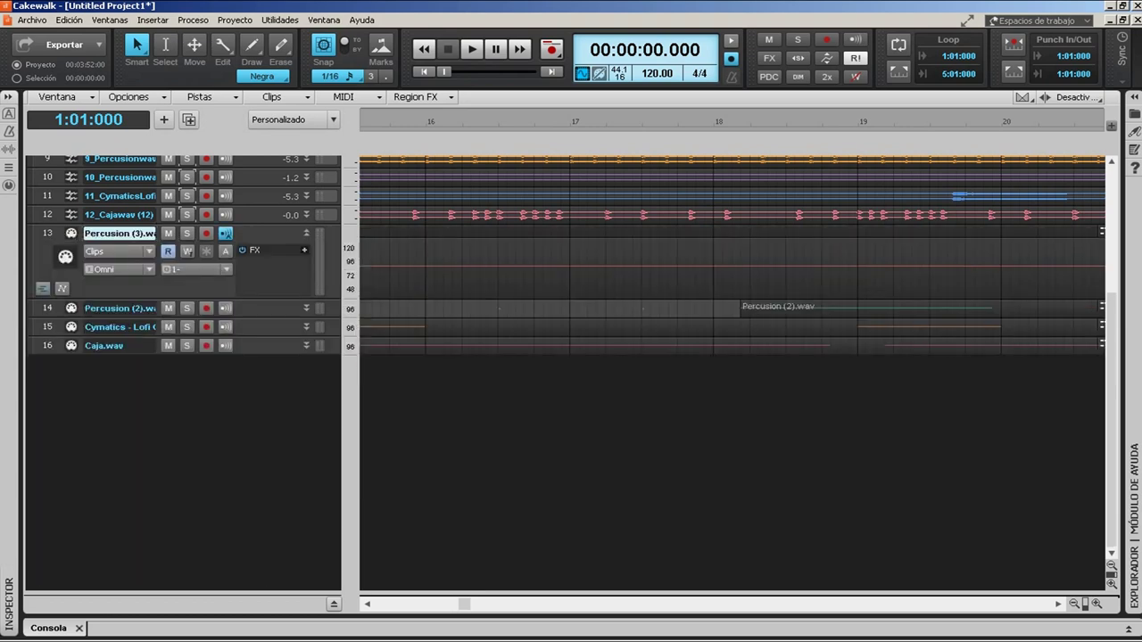
right_click(46, 231)
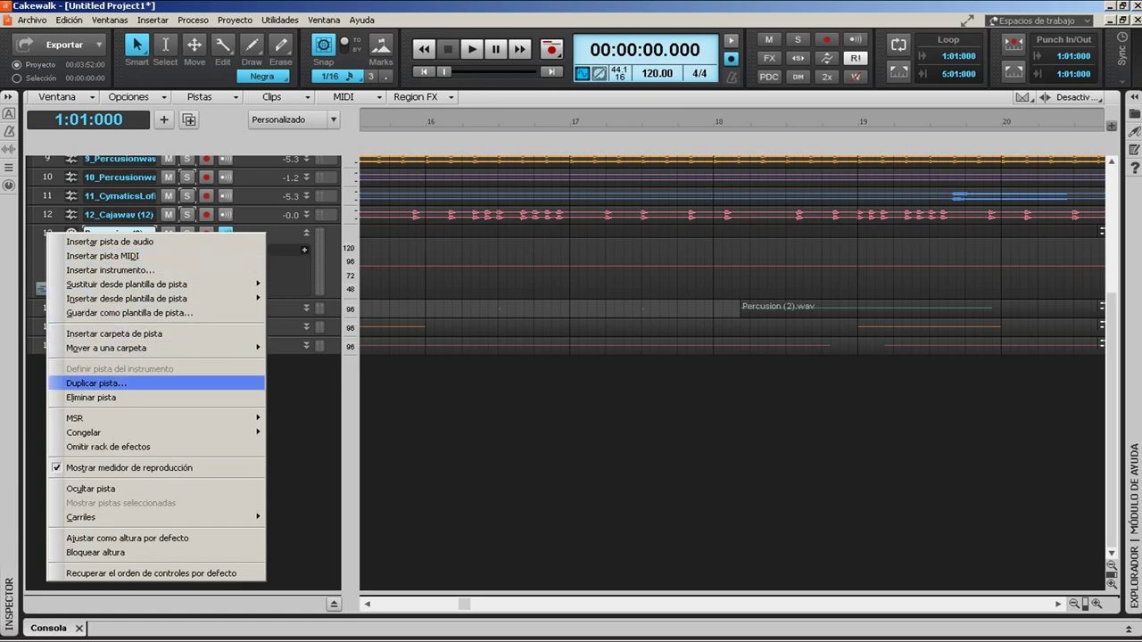
left_click(89, 397)
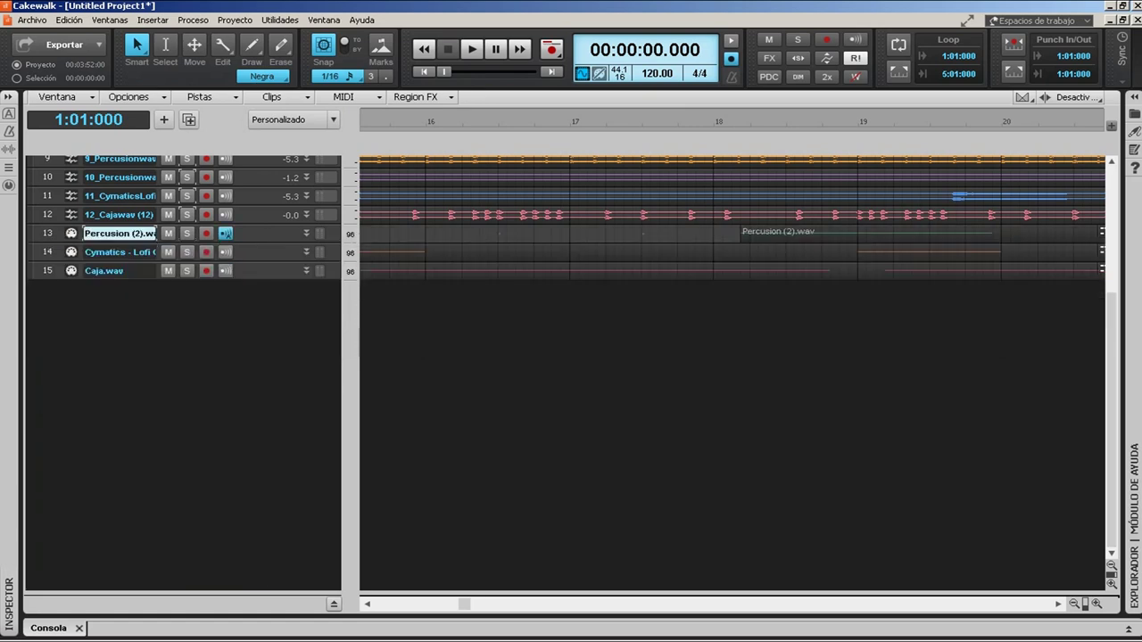
key("shift+z")
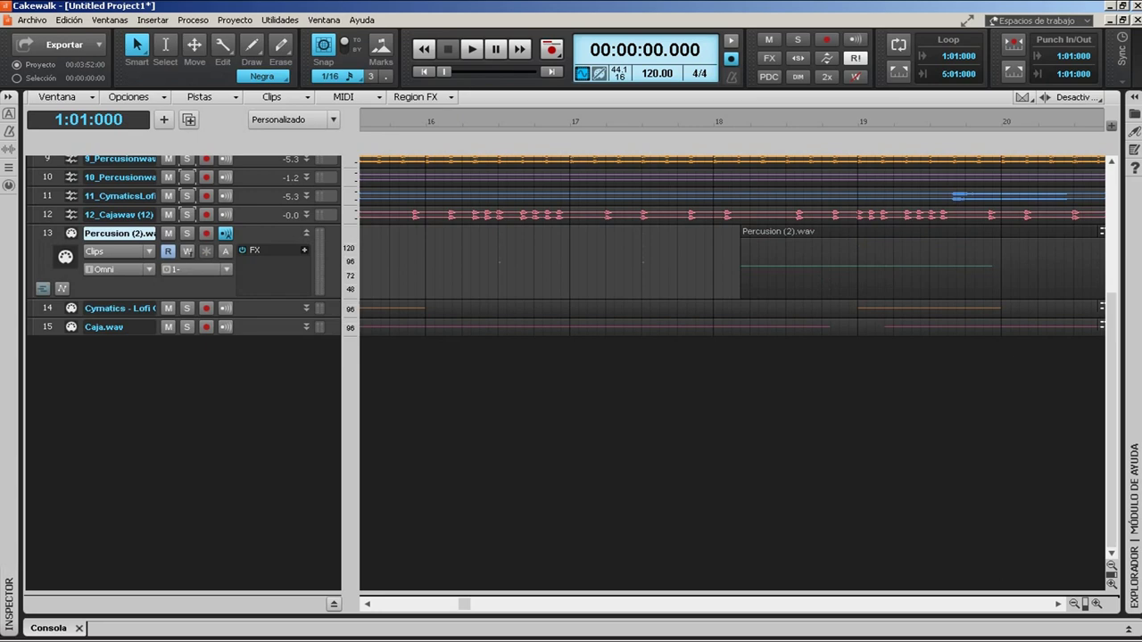
right_click(45, 231)
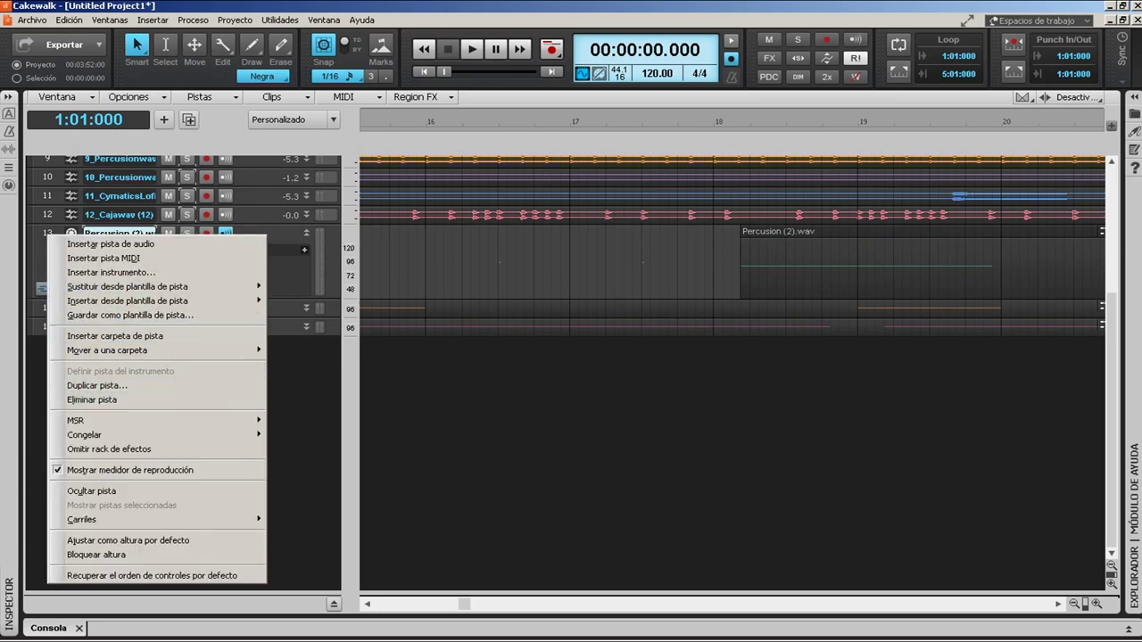
left_click(89, 399)
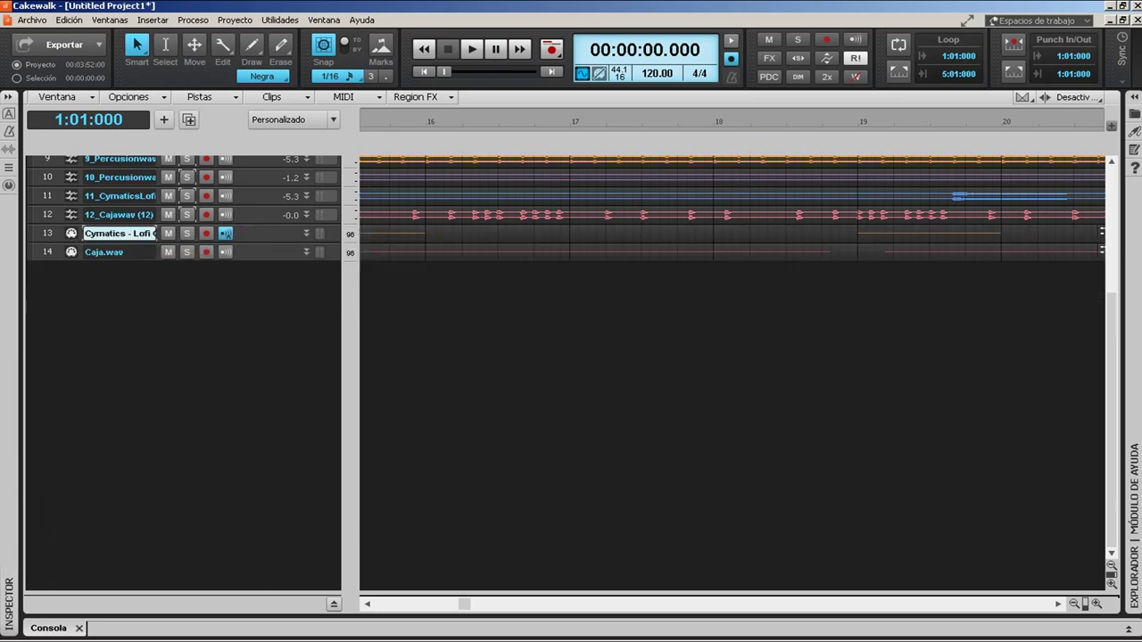
Expand the remaining Cymatics - Lofi and Caja.wav MIDI tracks in turn to view their notes, and delete both
left_click(306, 233)
right_click(42, 234)
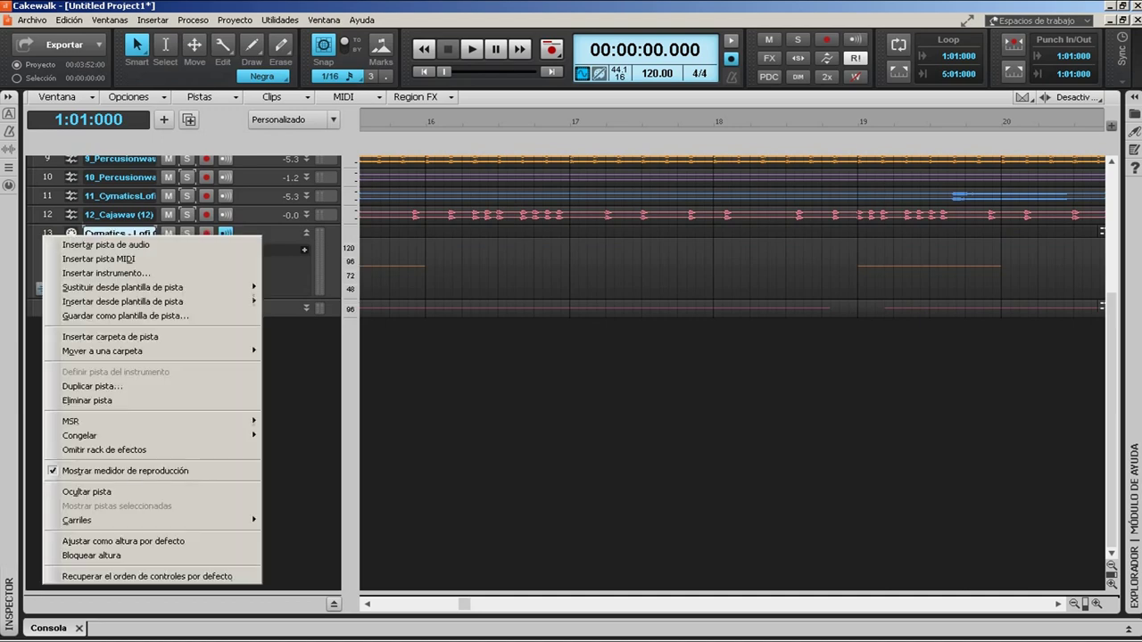
left_click(87, 401)
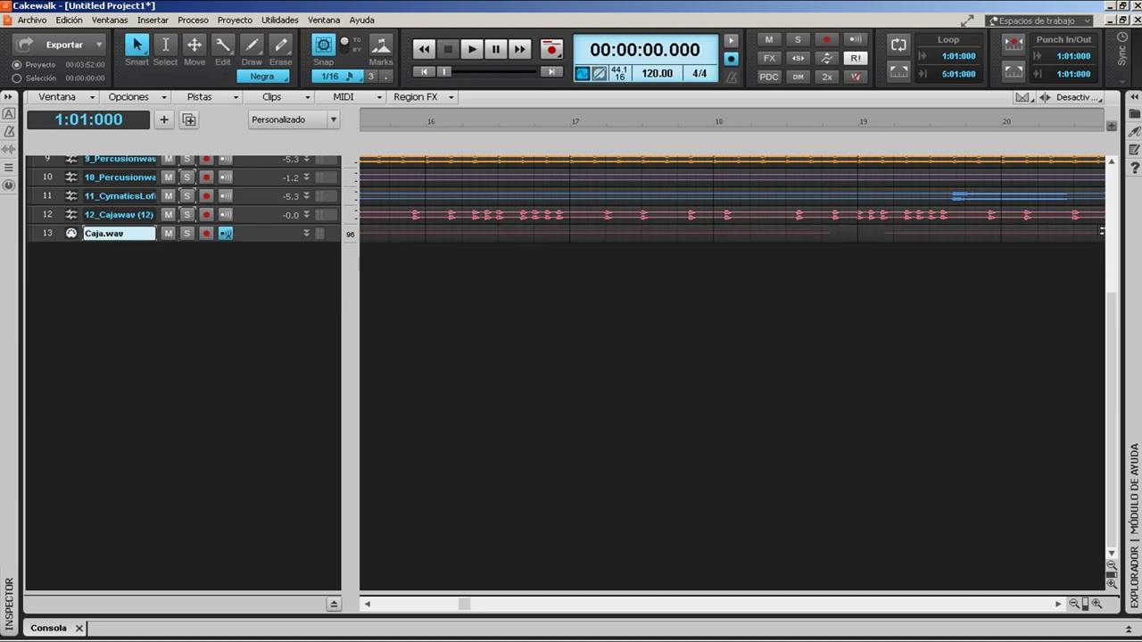
left_click(306, 232)
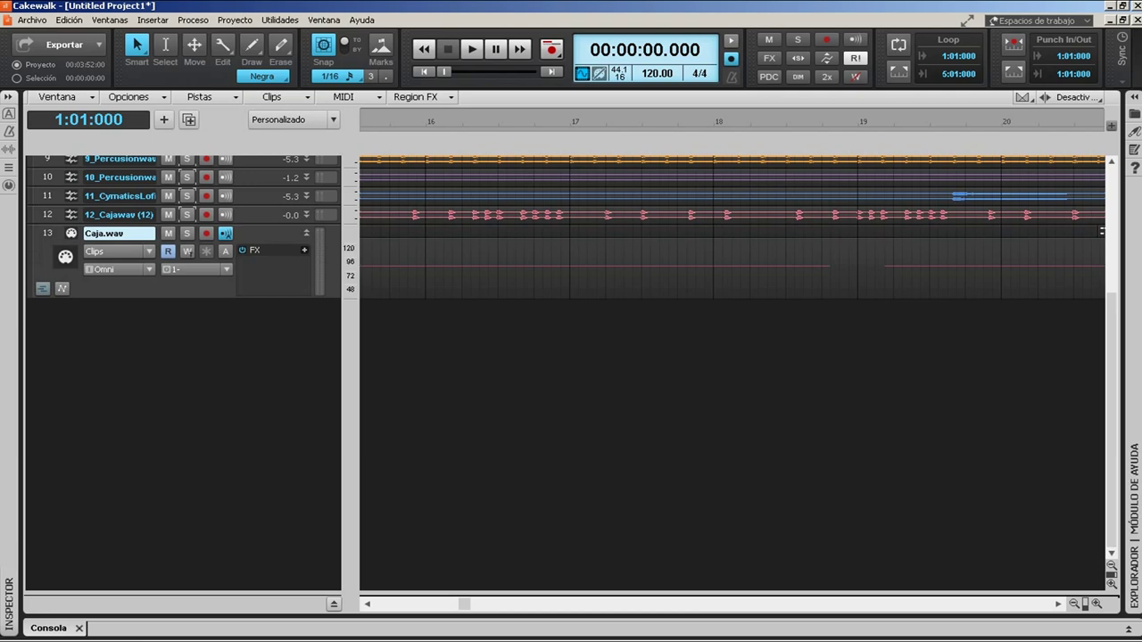
right_click(39, 234)
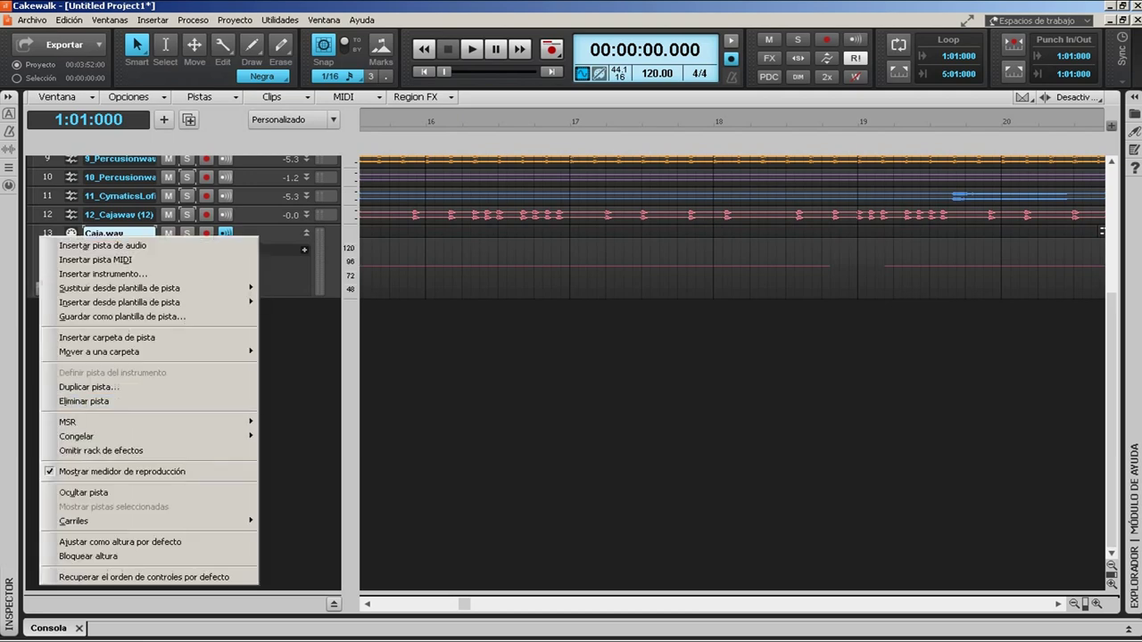
left_click(87, 401)
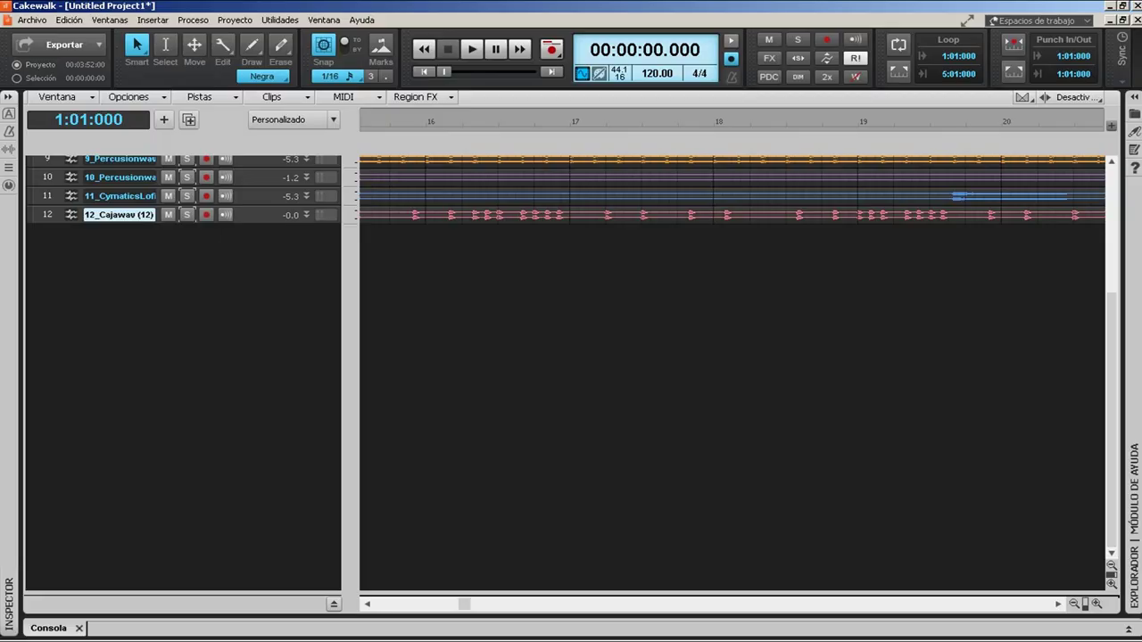
Bring crazy teix midi2 from the ozyy stems folder into the Cakewalk project as new MIDI tracks below the 12_Cajawav track
key("alt+Tab")
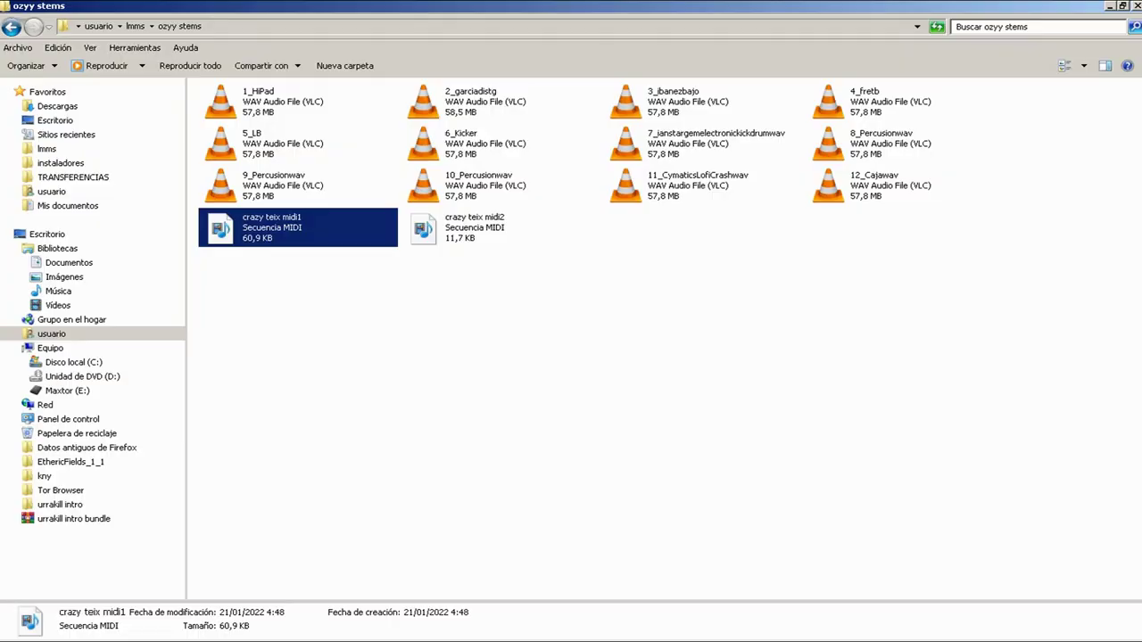
left_click(500, 227)
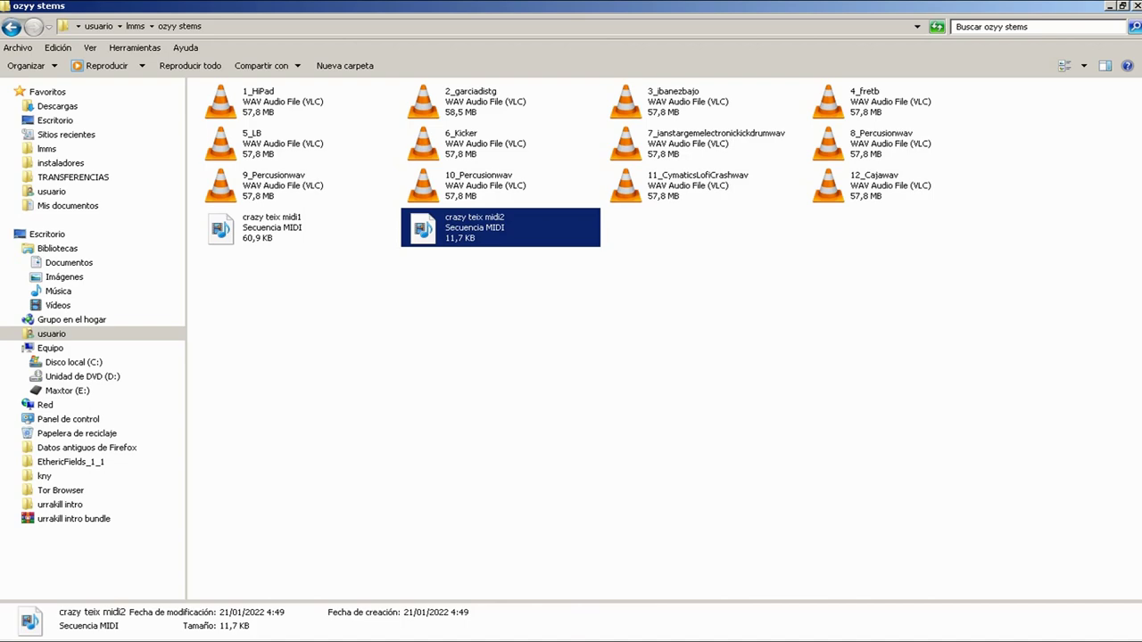
key("alt+Tab")
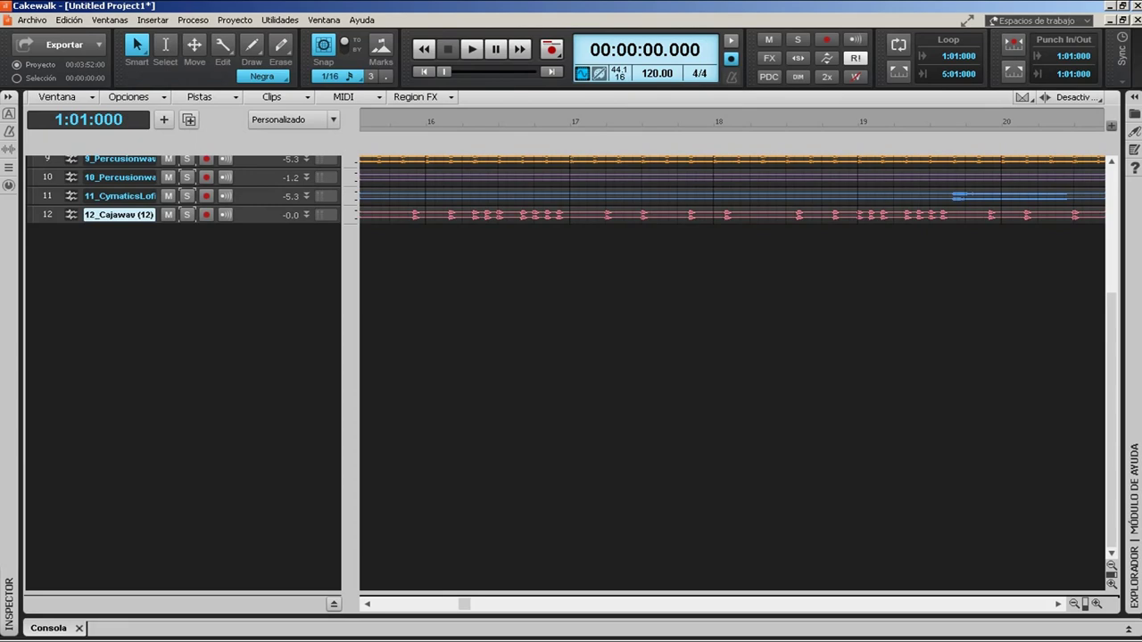
key("ctrl+z")
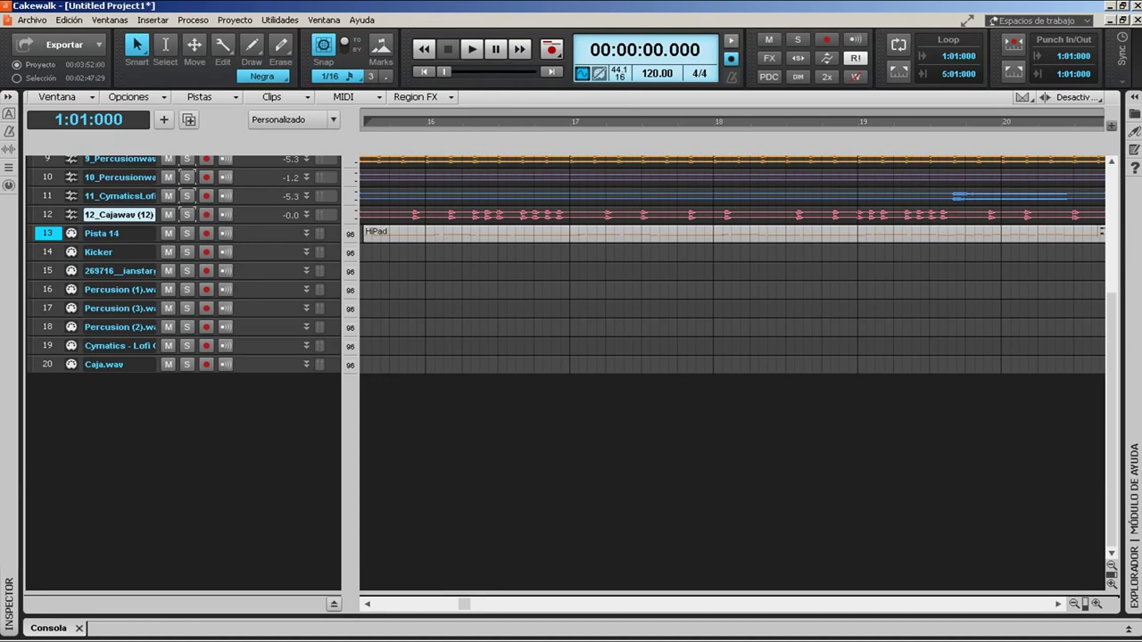
left_click_drag(390, 235, 408, 235)
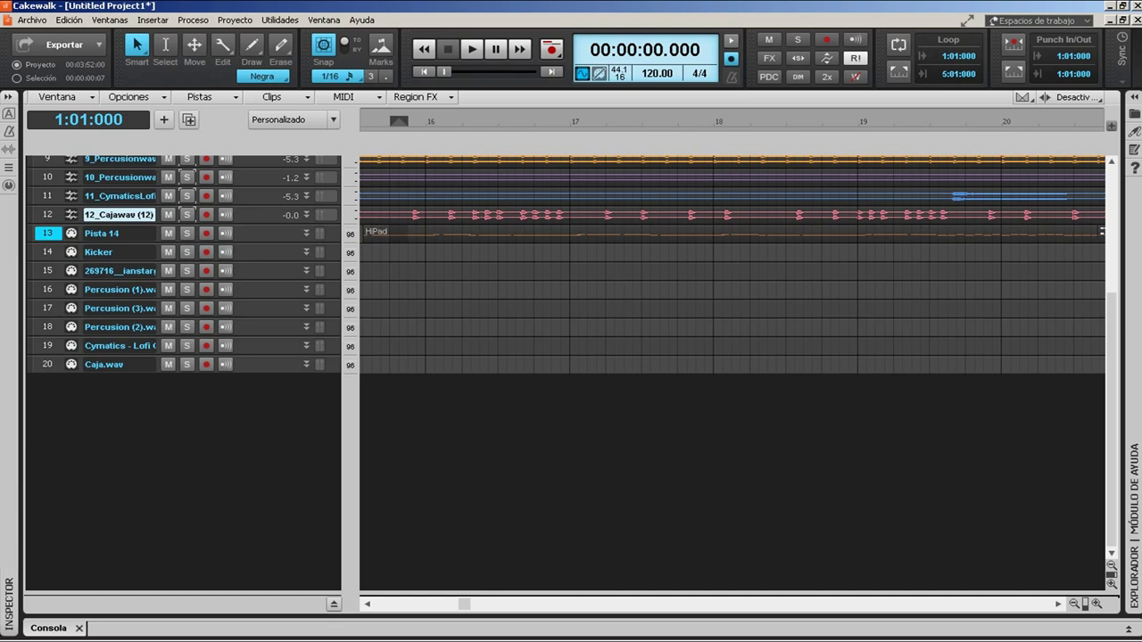
Select the seven MIDI tracks from Kicker through Caja.wav and delete them together, keeping the track with the HiPad clip
left_click(119, 251)
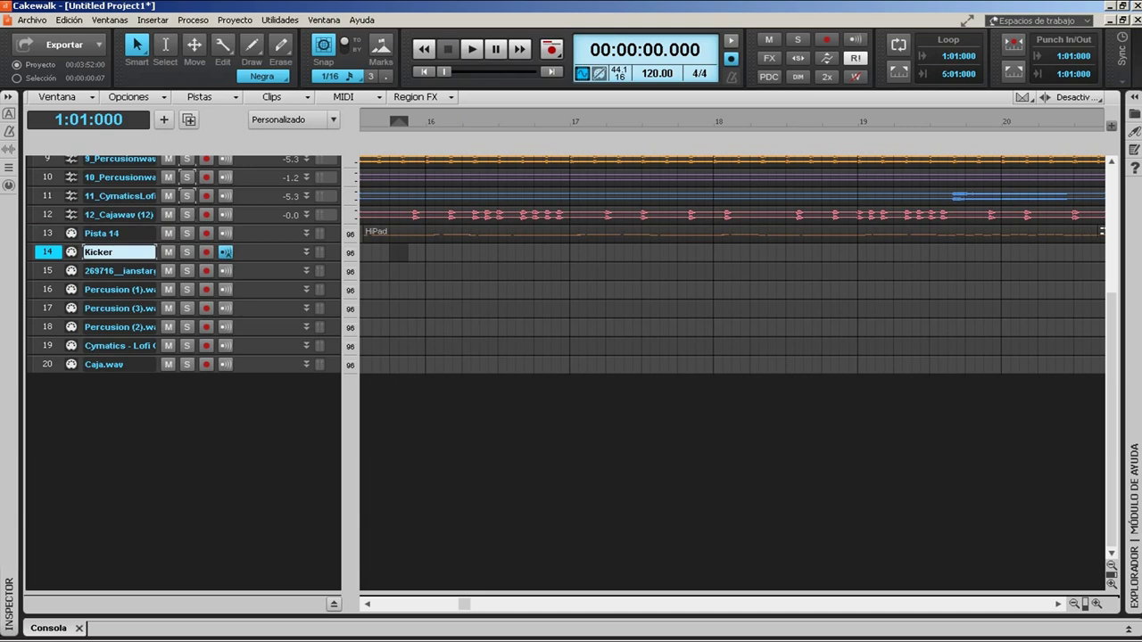
key("Tab")
key("Tab")
key("Tab")
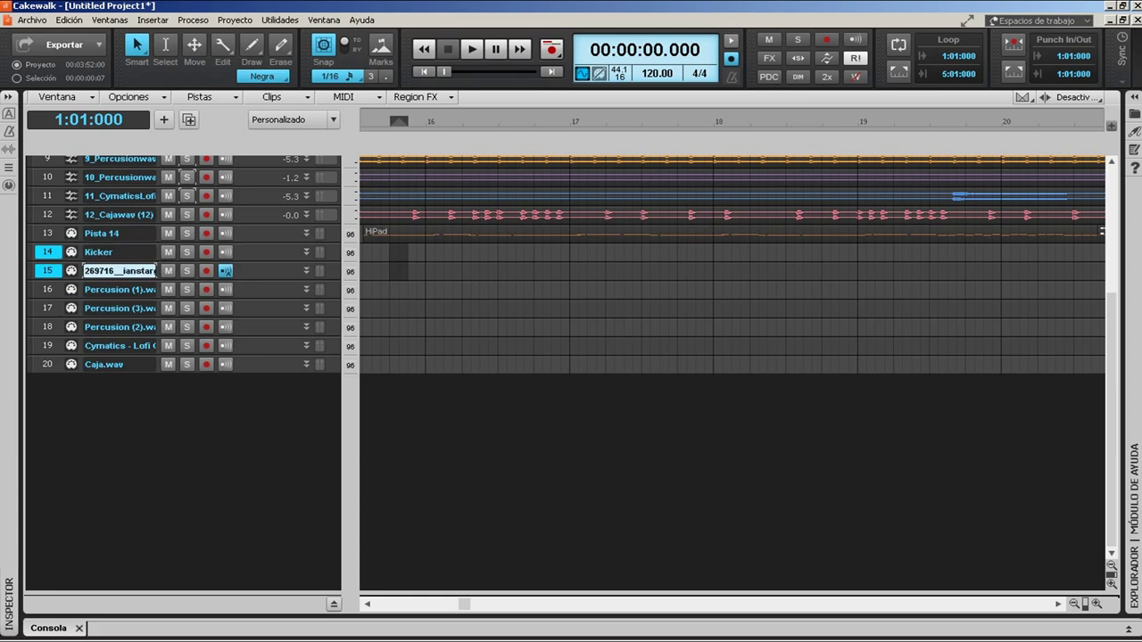
key("Tab")
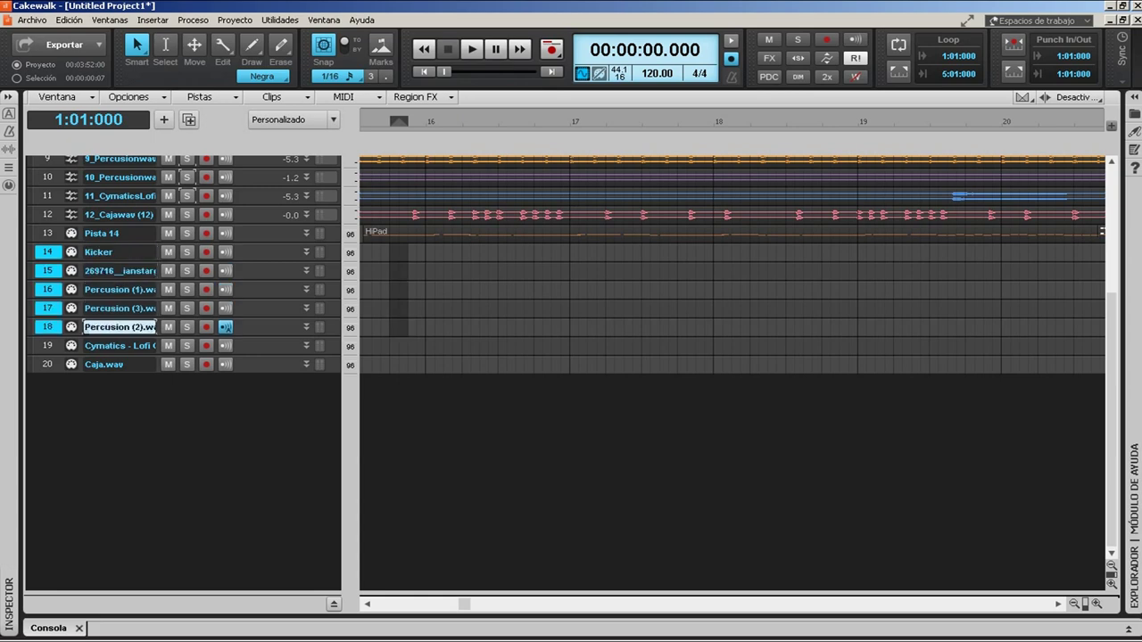
key("Tab")
key("Tab")
right_click(49, 364)
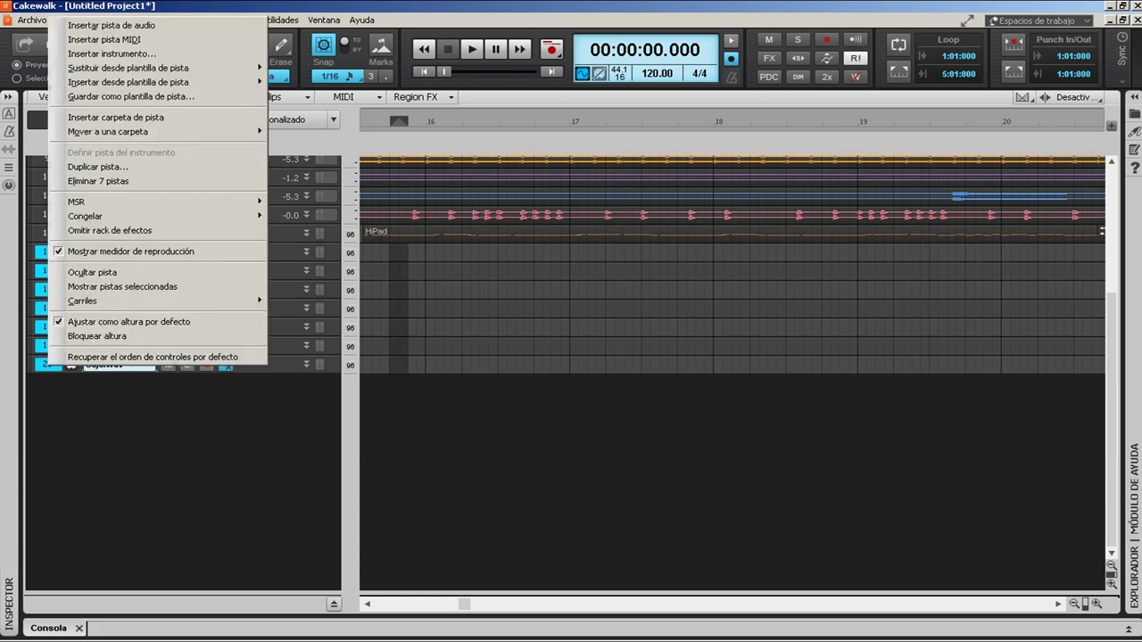
key("Up")
key("Up")
key("Up")
key("Up")
key("Up")
key("Up")
key("Up")
key("Up")
key("Up")
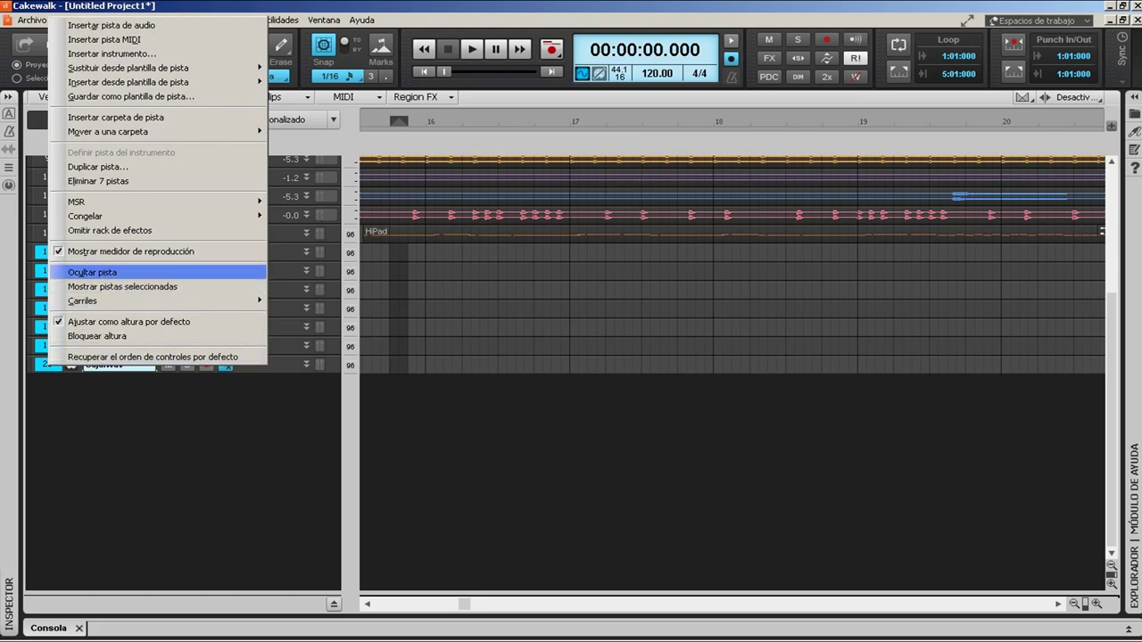
key("Up")
key("Up")
key("Return")
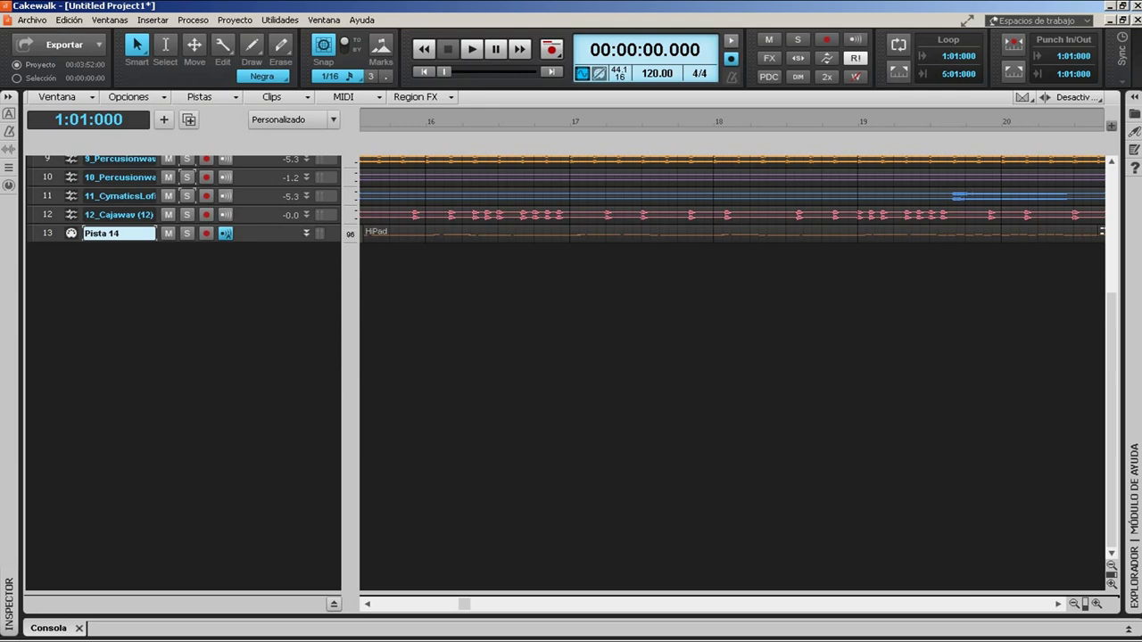
Expand the HiPad MIDI track, find DUNE 3 among the instrument plug-ins, and insert it as a simple instrument track
key("ctrl+Down")
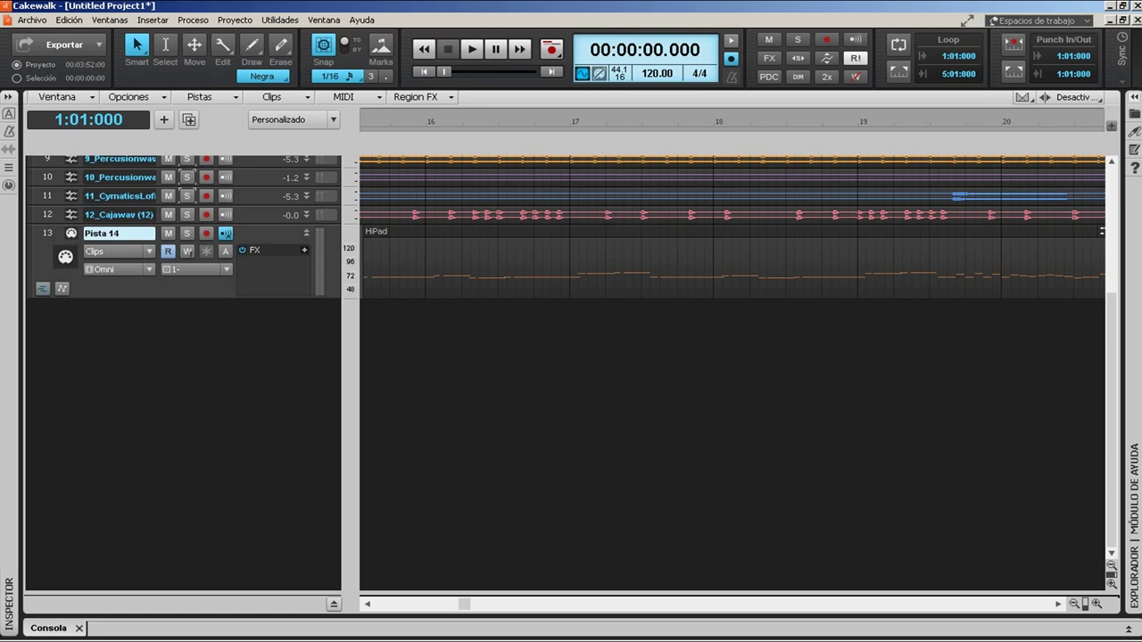
left_click(1133, 96)
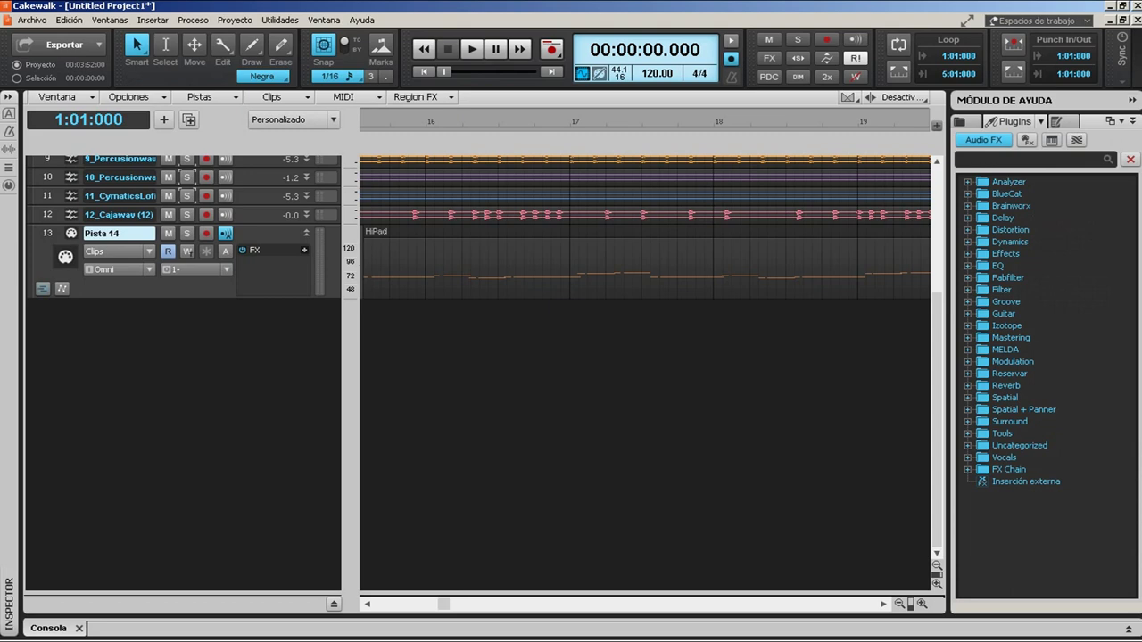
left_click(1052, 140)
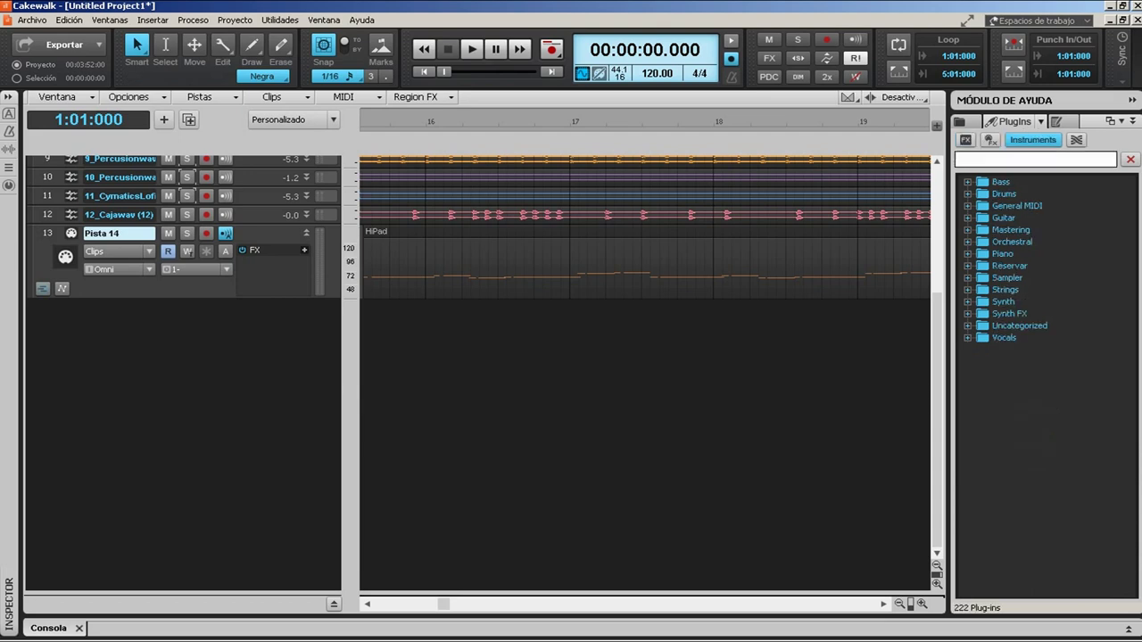
type("dune")
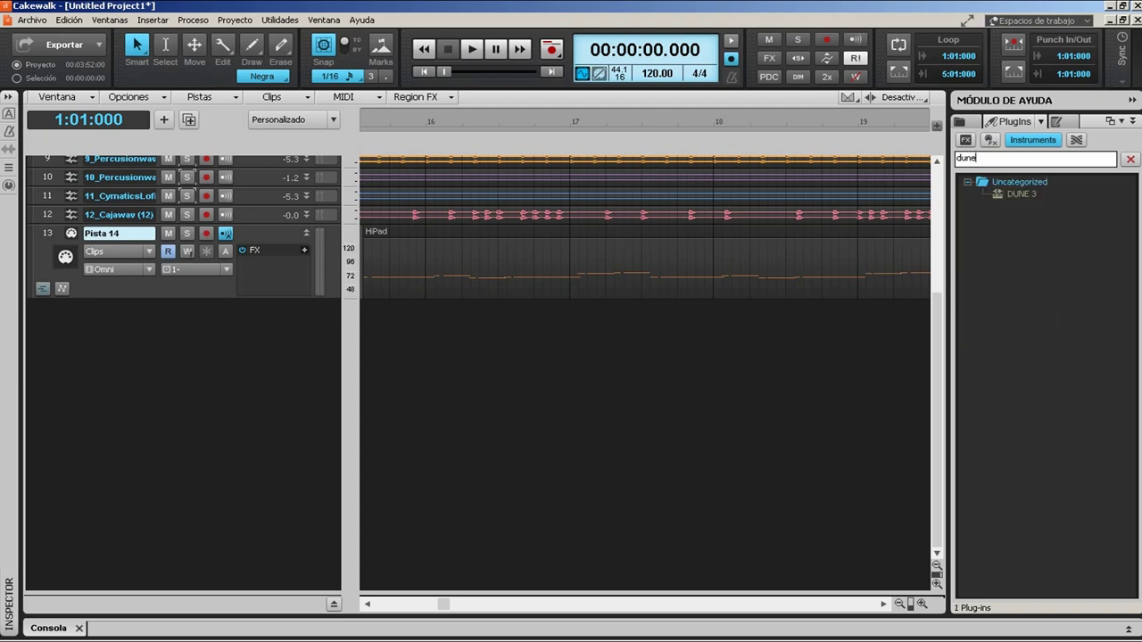
left_click(1021, 194)
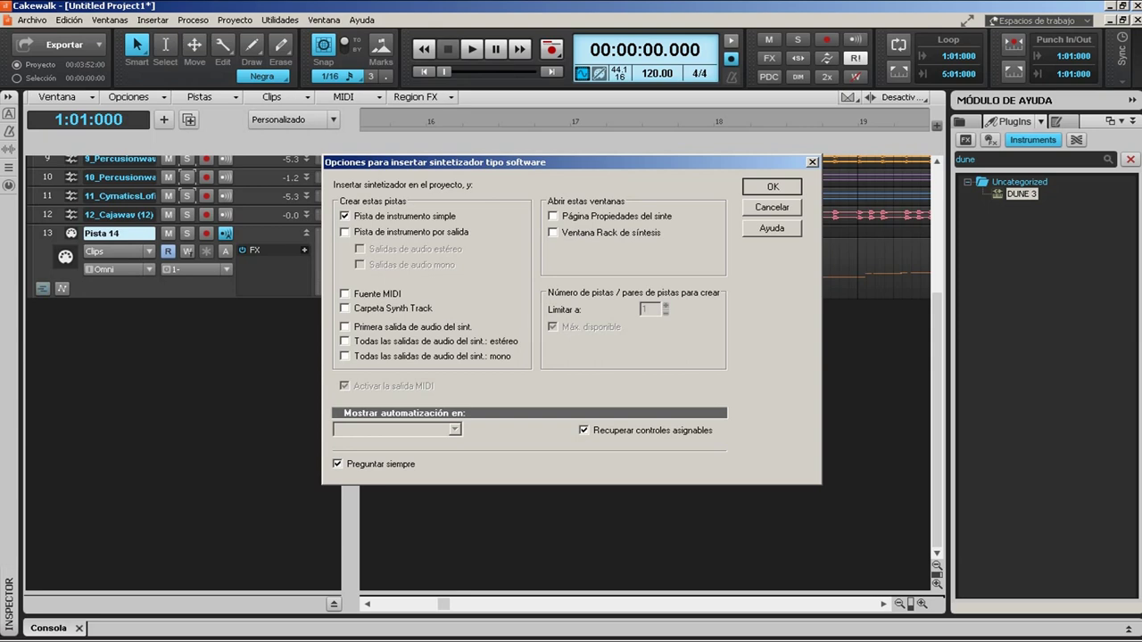
key("Return")
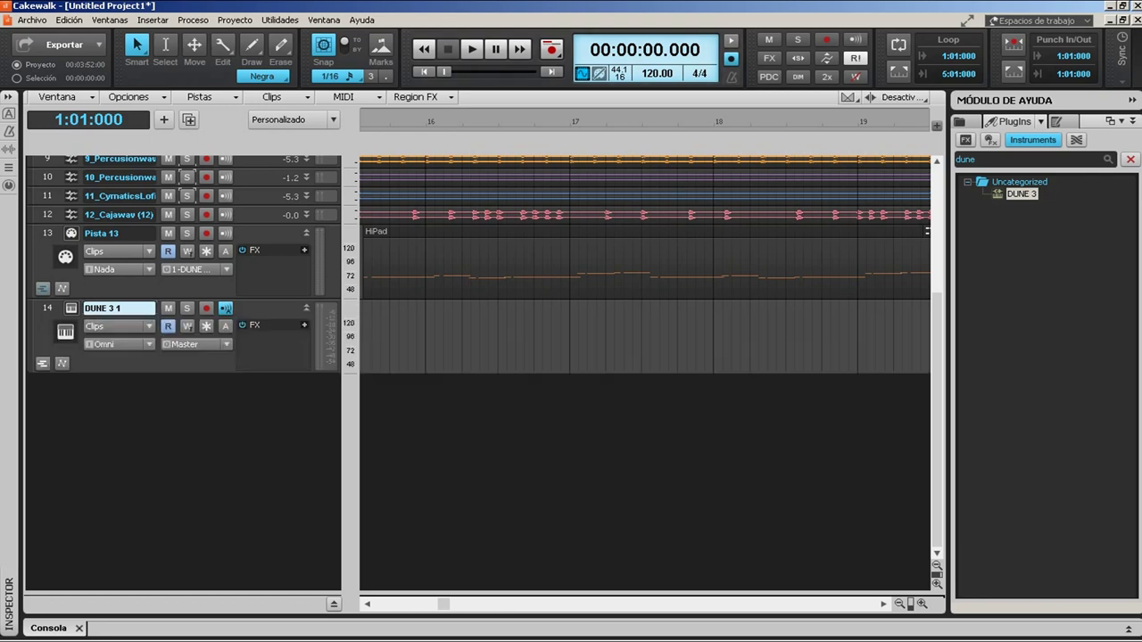
Move the HiPad MIDI clip onto the DUNE 3 1 instrument track and solo that track
left_click_drag(644, 268, 637, 343)
left_click(187, 308)
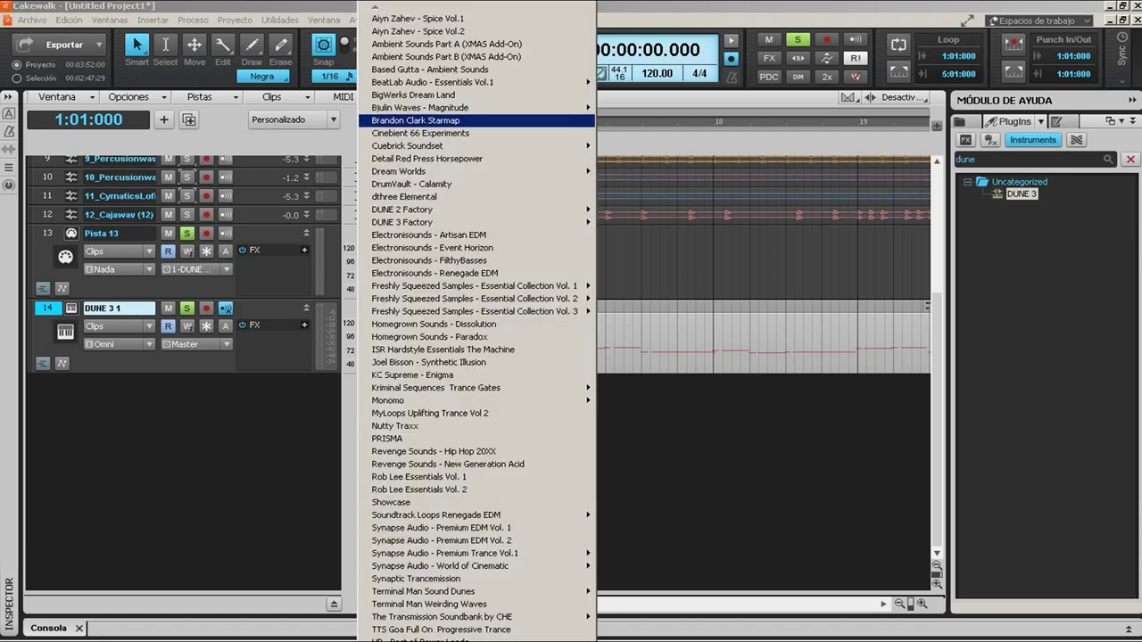
Choose a sound from the Leads category of DUNE 3's Dream Worlds bank and briefly play the soloed track
mouse_move(476, 146)
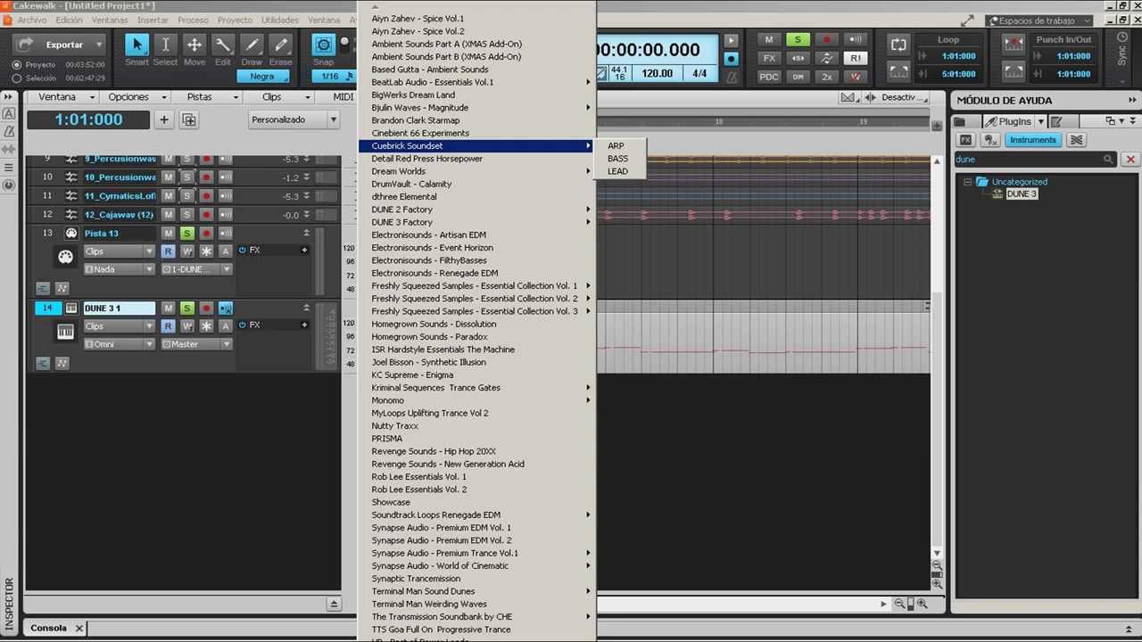
mouse_move(419, 171)
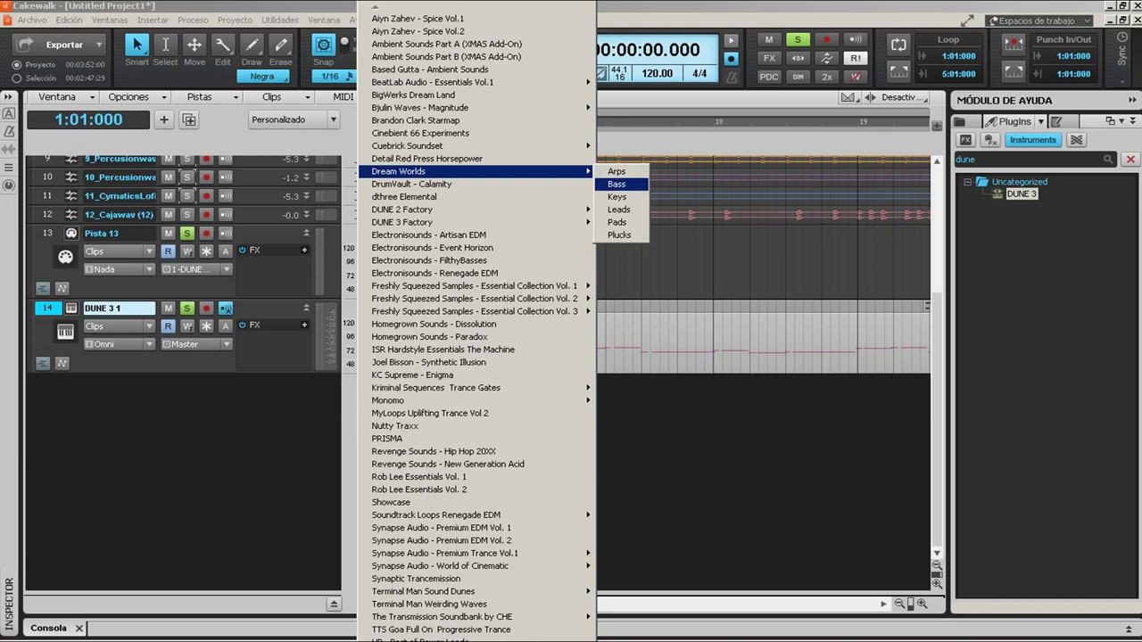
left_click(619, 210)
key("Return")
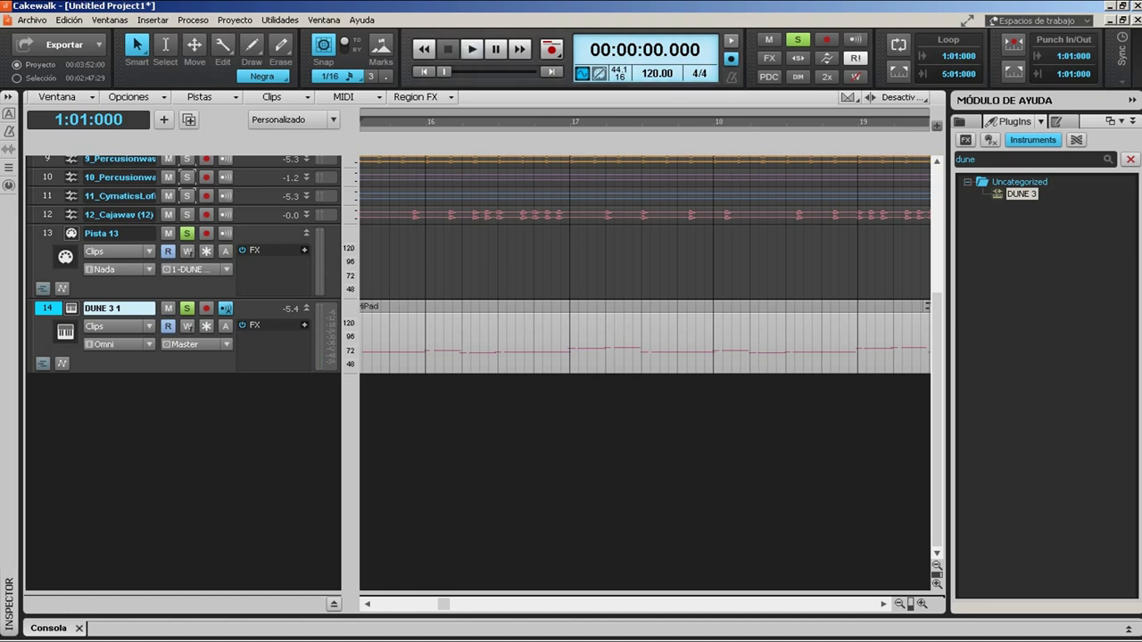
left_click(472, 49)
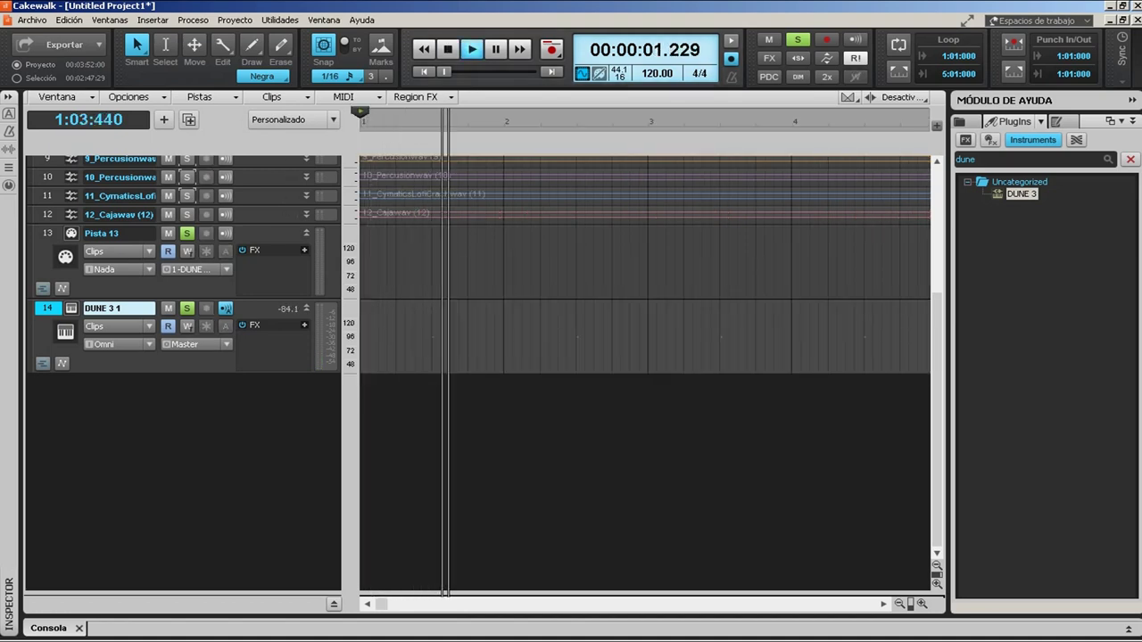
key("space")
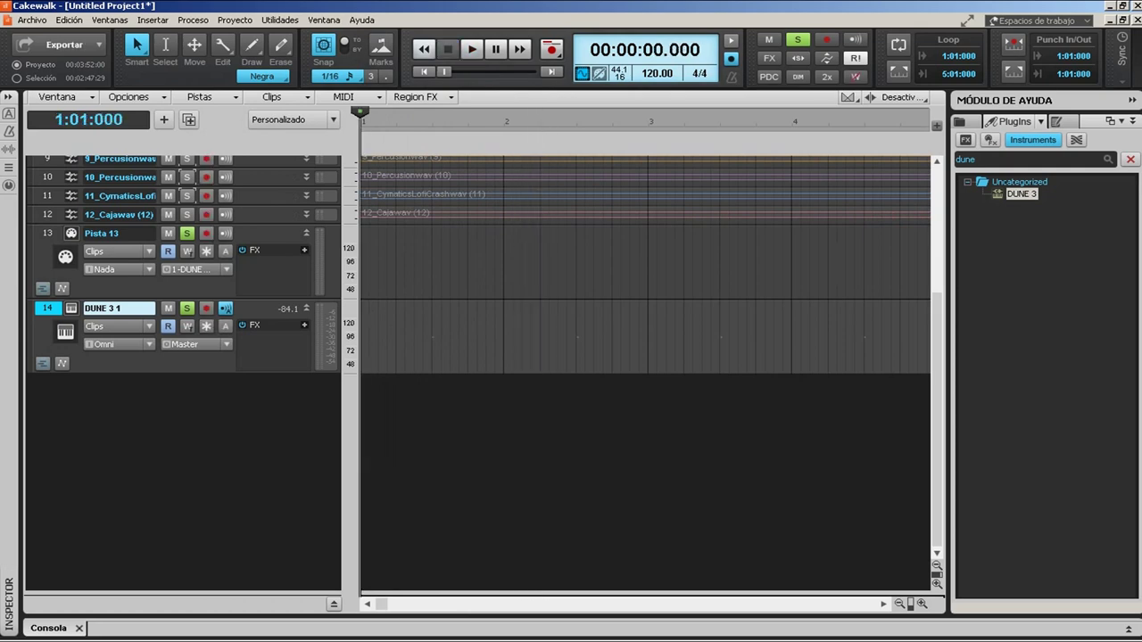
Bring crazy teix midi2 from the ozyy stems folder onto the DUNE 3 1 track at the project start
scroll(645, 373, "up", 5)
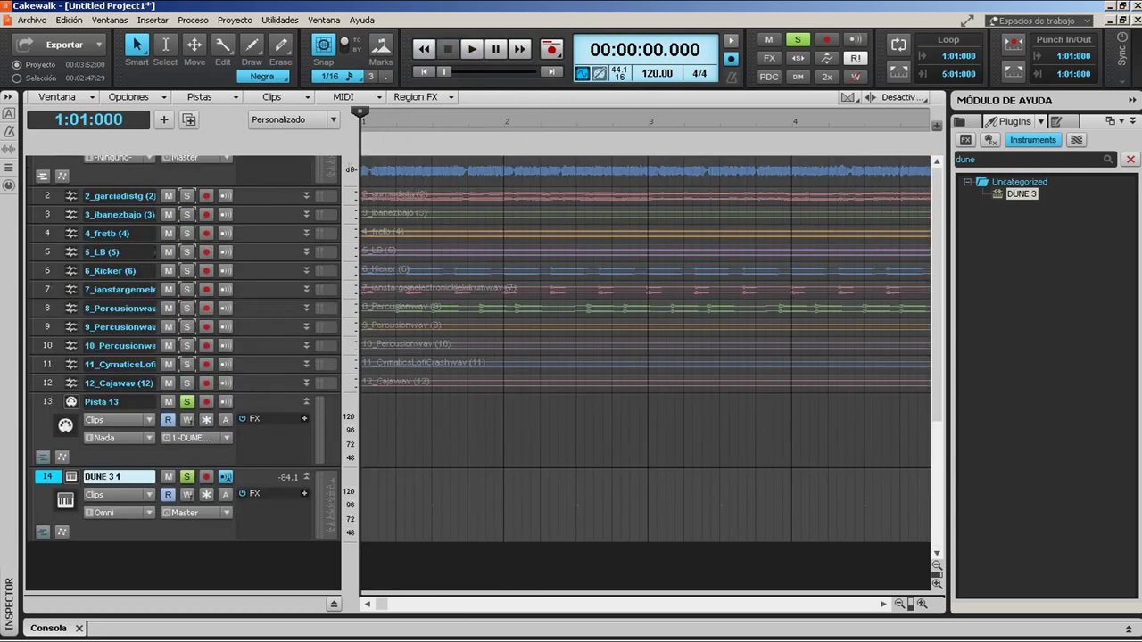
scroll(644, 372, "down", 4)
scroll(183, 357, "down", 1)
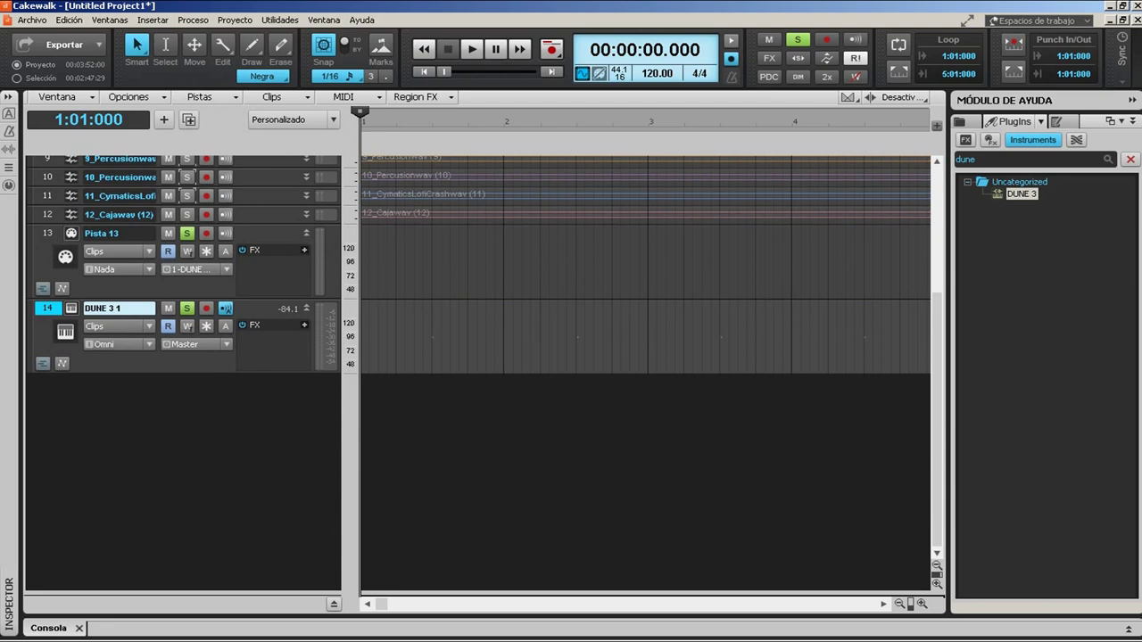
key("alt+Tab")
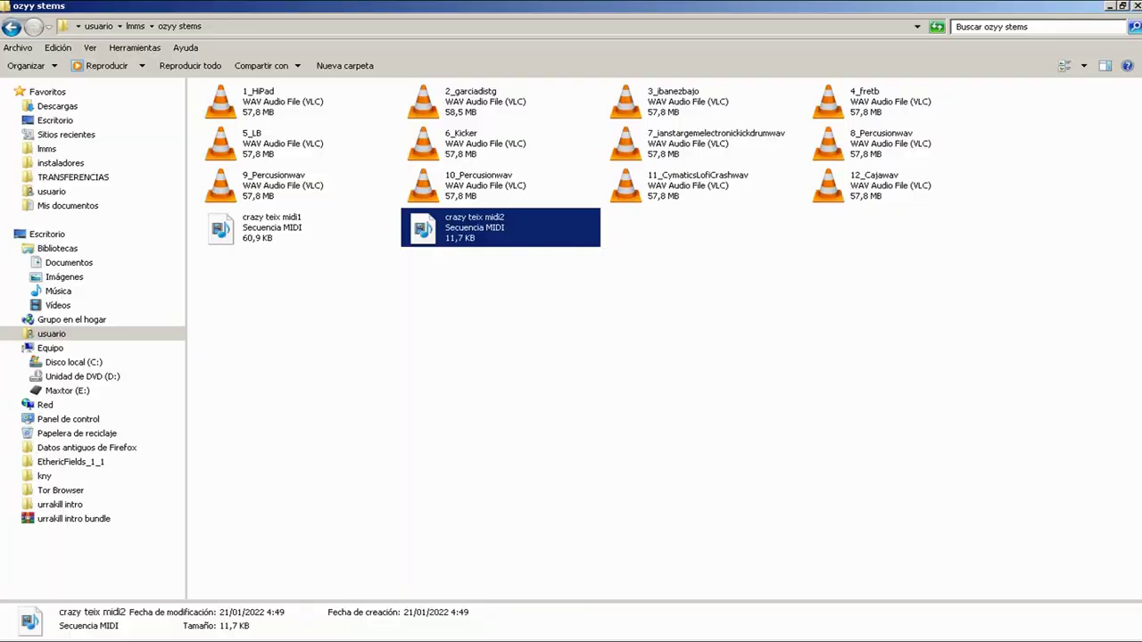
key("alt+Tab")
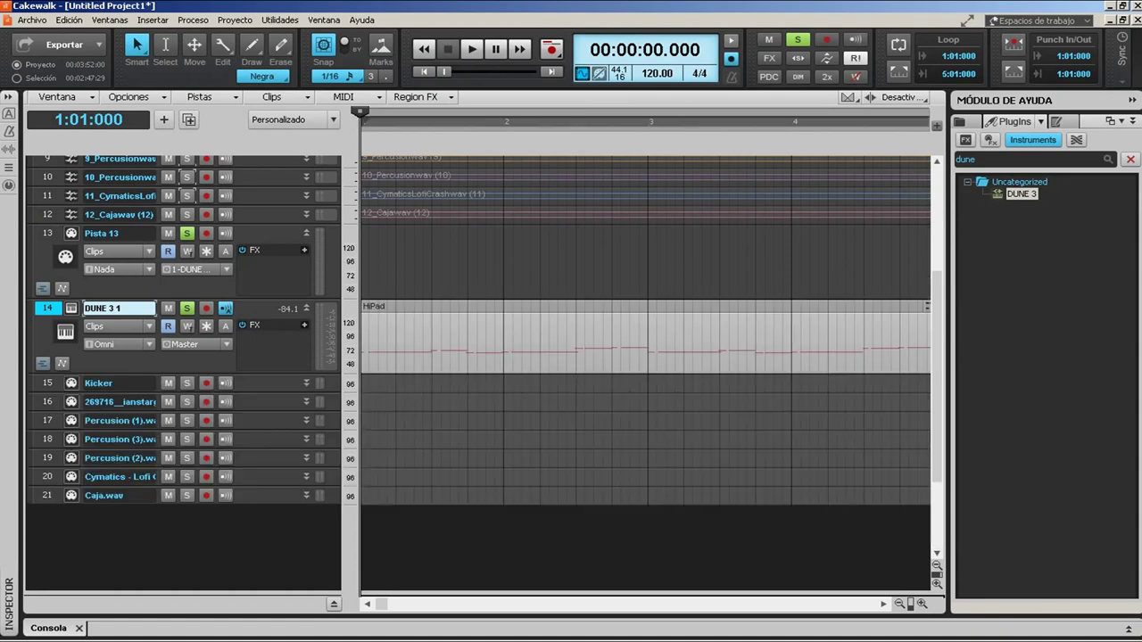
Play the HiPad clip through the soloed DUNE 3 1 track, and replay it from the project start
key("space")
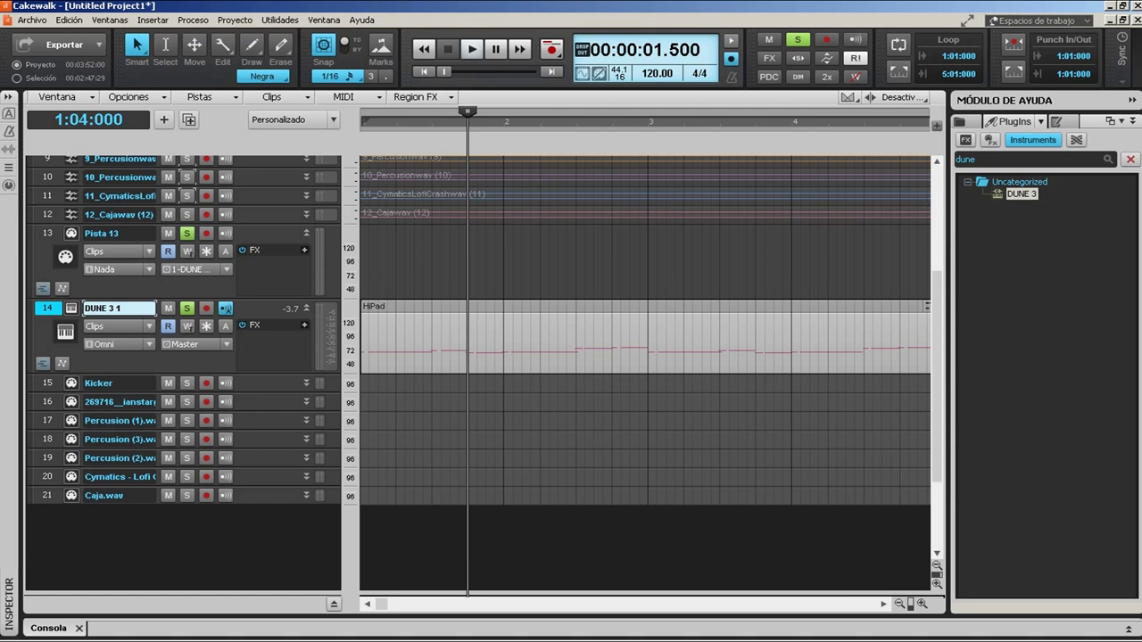
left_click(425, 71)
left_click(472, 49)
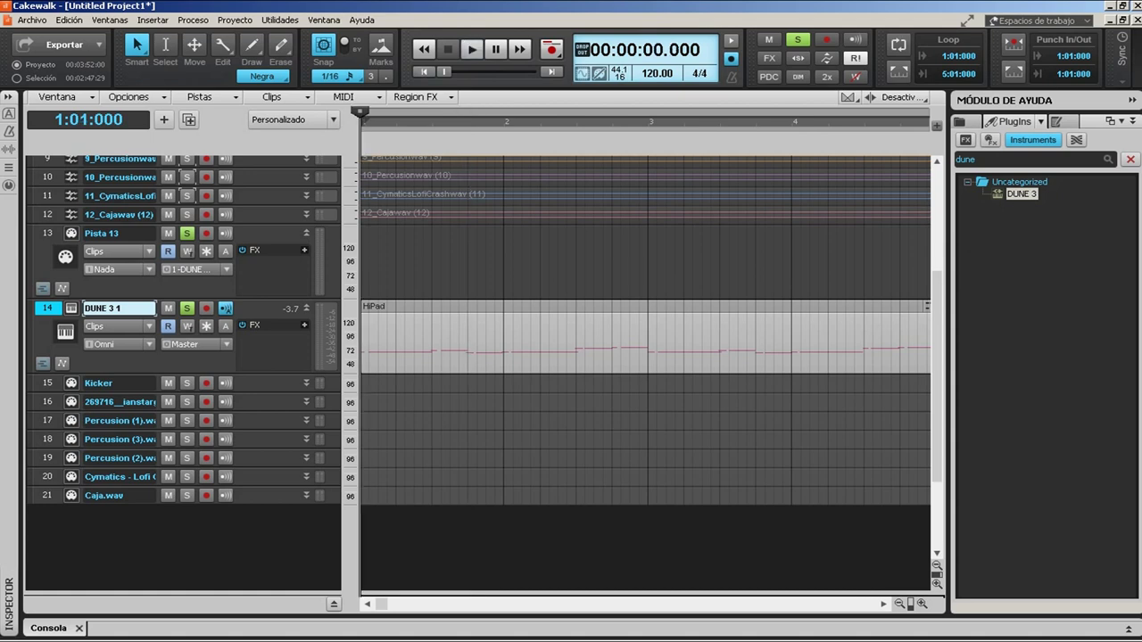
key("space")
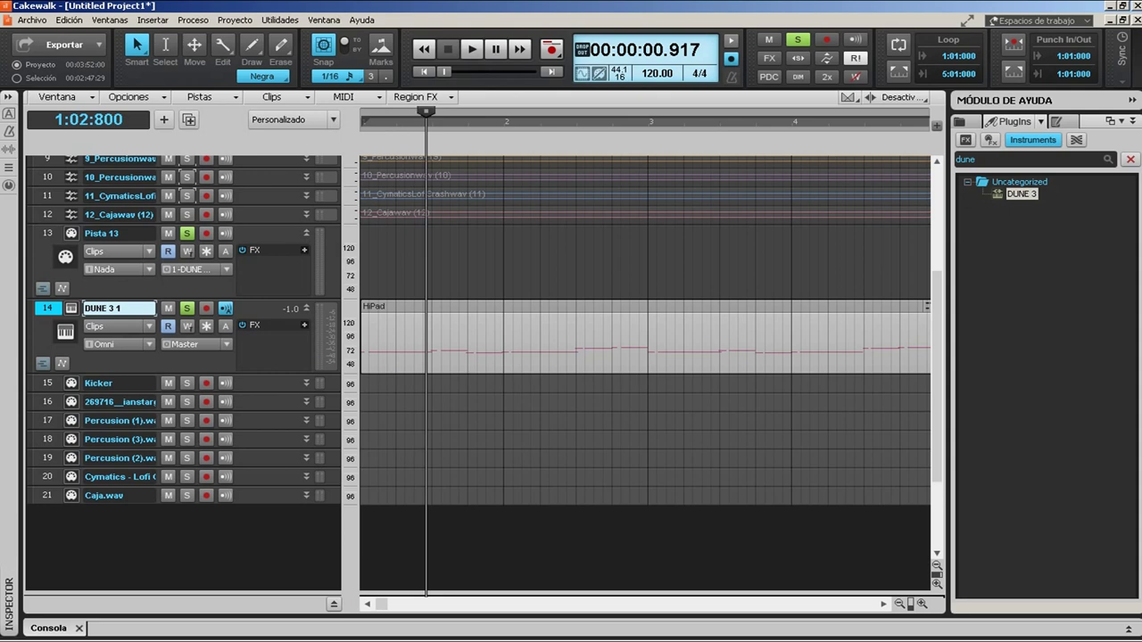
Delete the seven imported MIDI tracks from Kicker to Caja.wav together
left_click(119, 382)
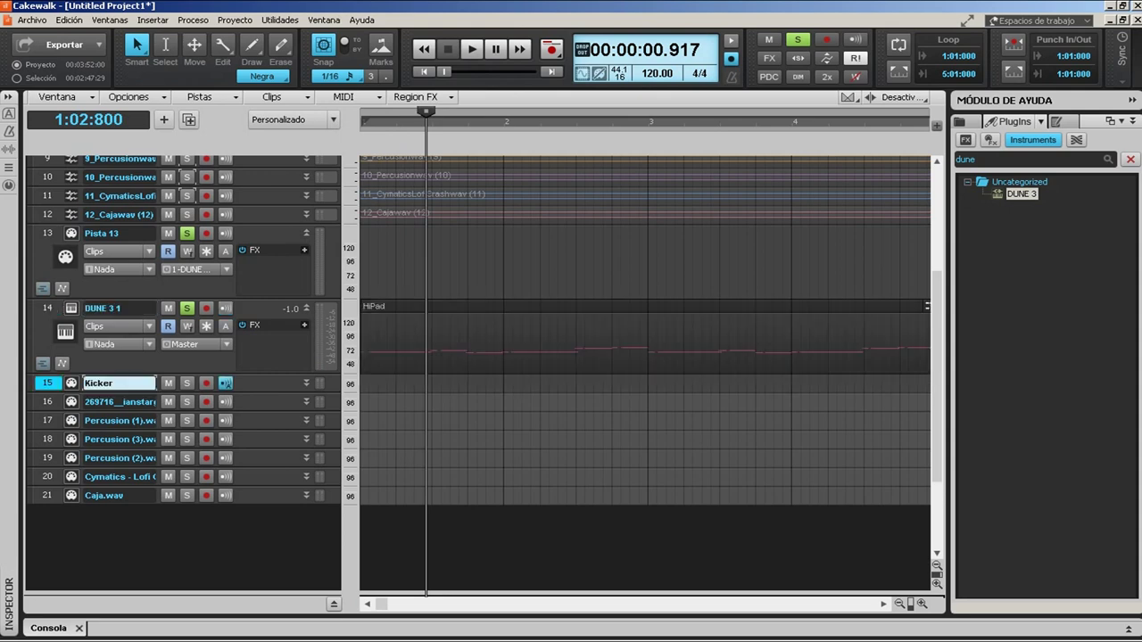
left_click(49, 401, "ctrl")
key("shift+Down")
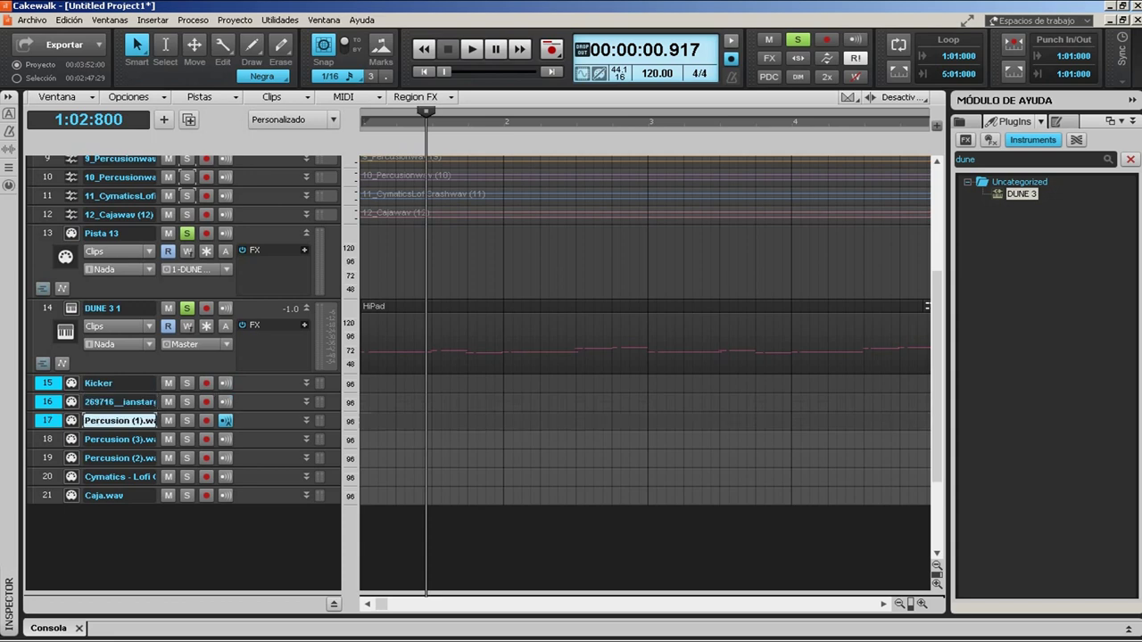
key("shift+Down")
key("shift+Down")
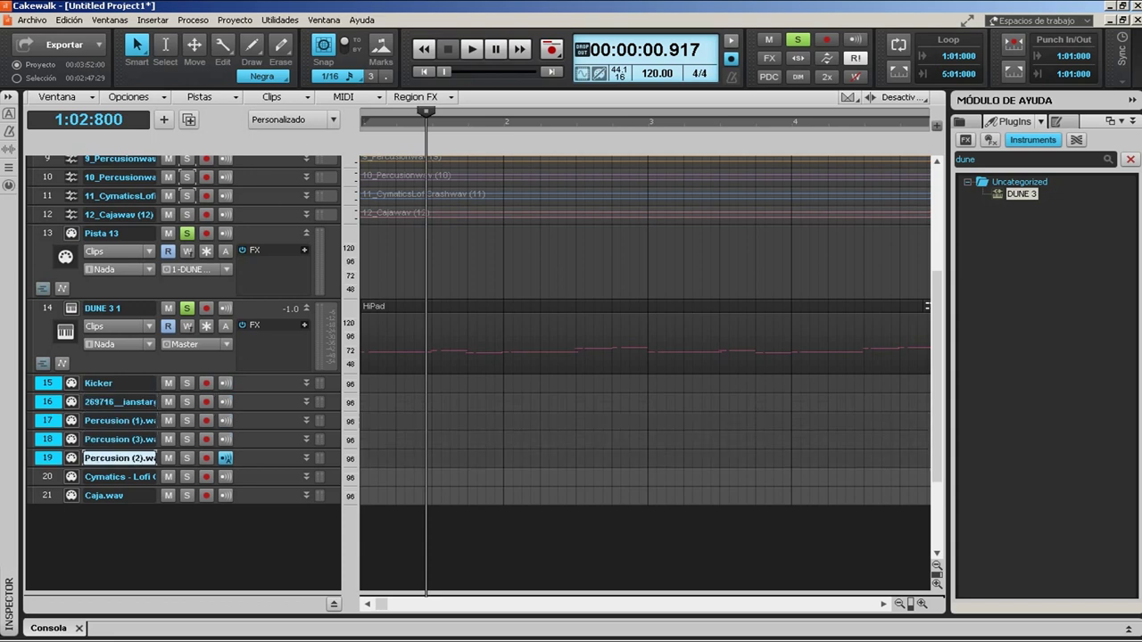
key("shift+Down")
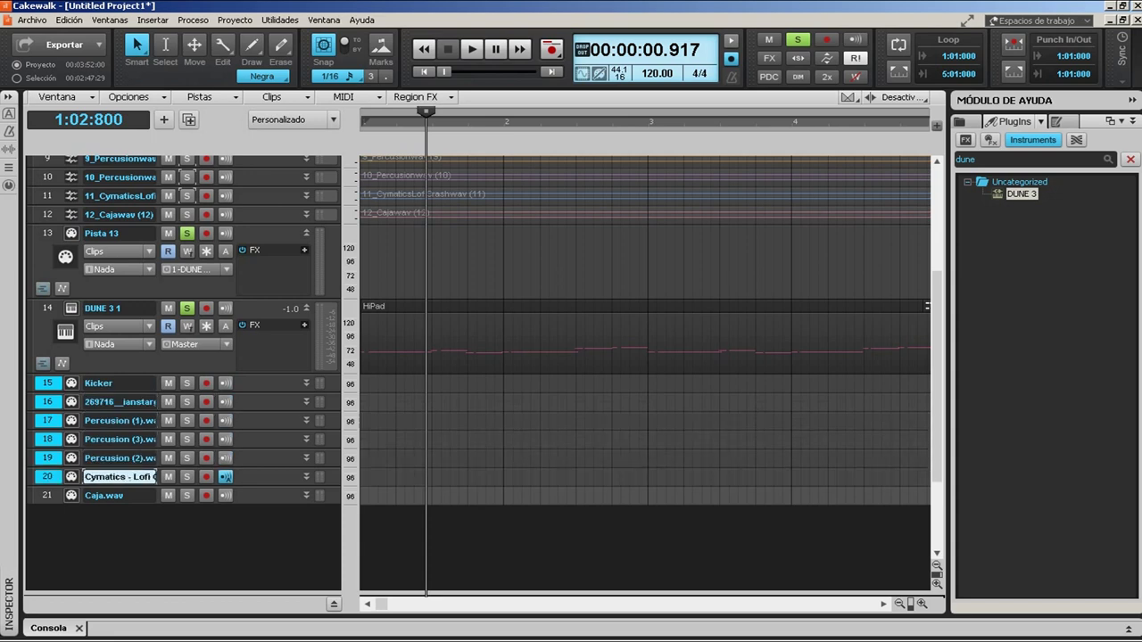
left_click(119, 495, "shift")
right_click(43, 495)
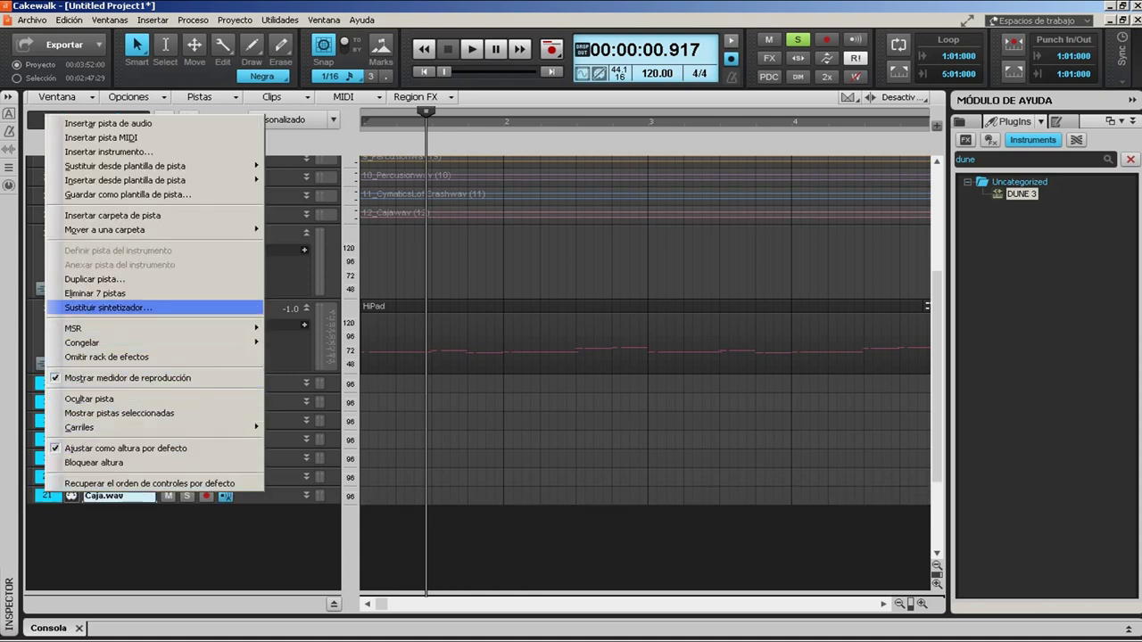
left_click(95, 294)
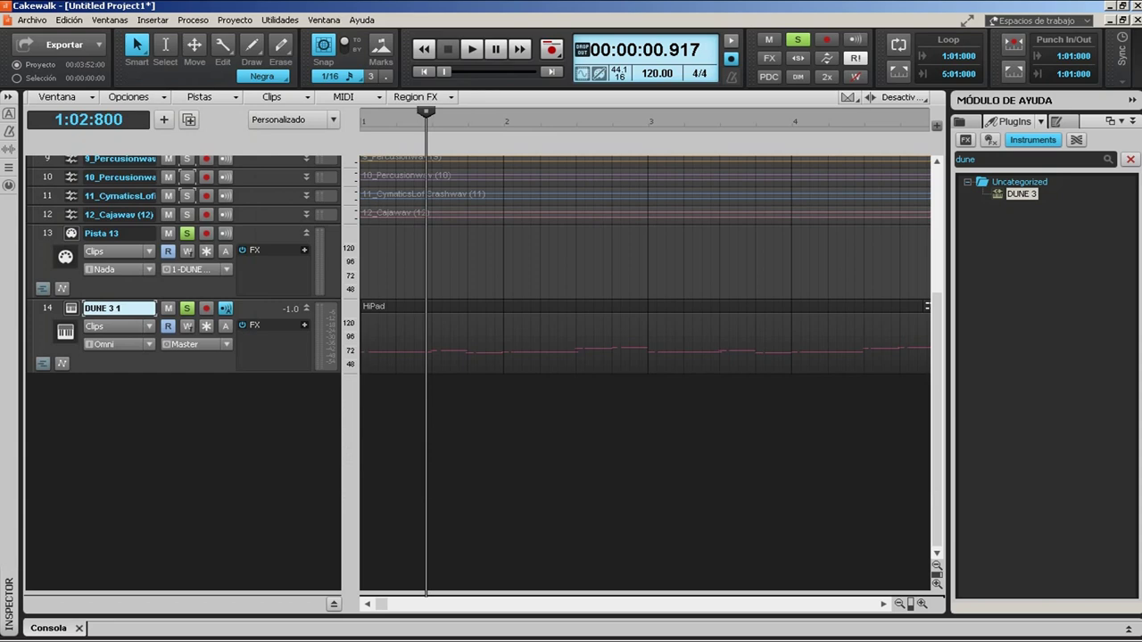
Search the instrument plug-ins for surge and insert Surge as a simple instrument track below DUNE 3 1
left_click(1031, 159)
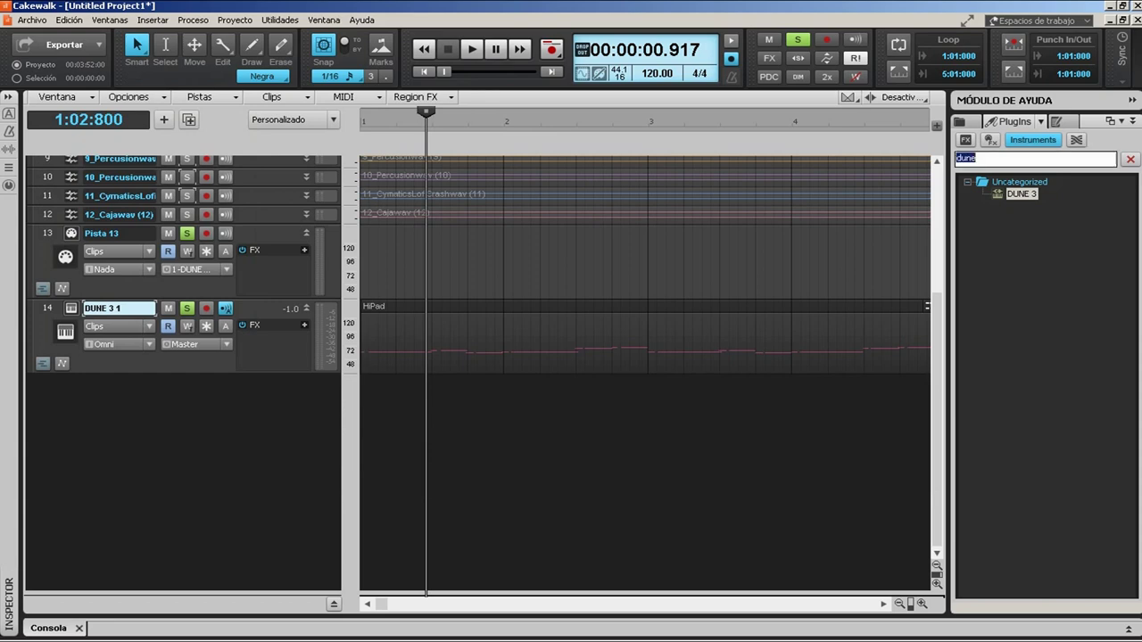
type("surge")
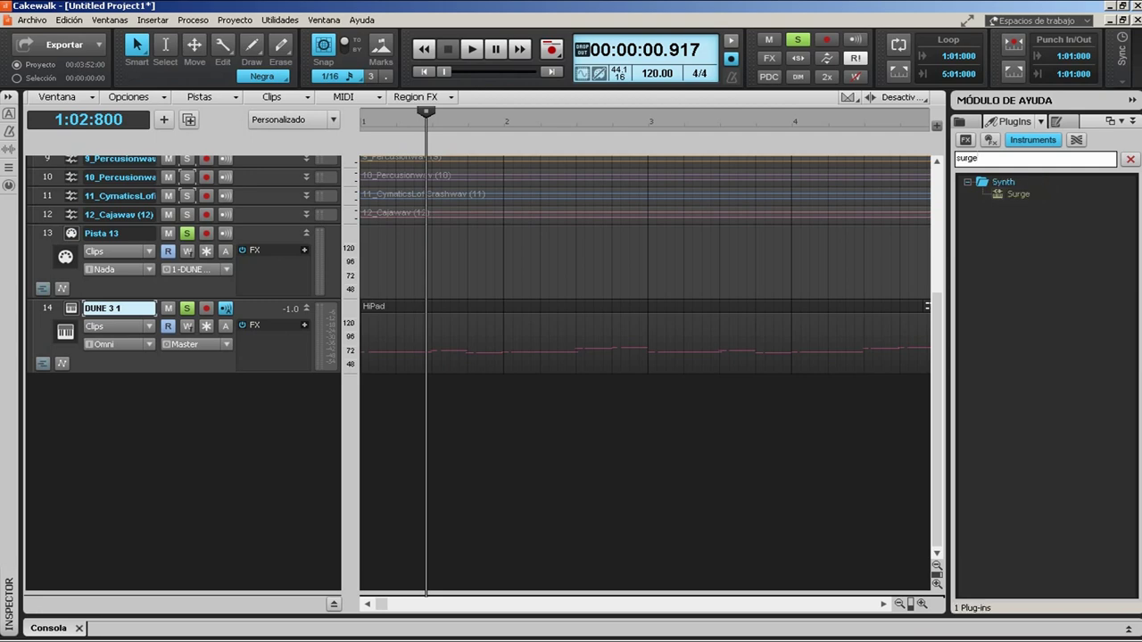
left_click_drag(1017, 194, 206, 420)
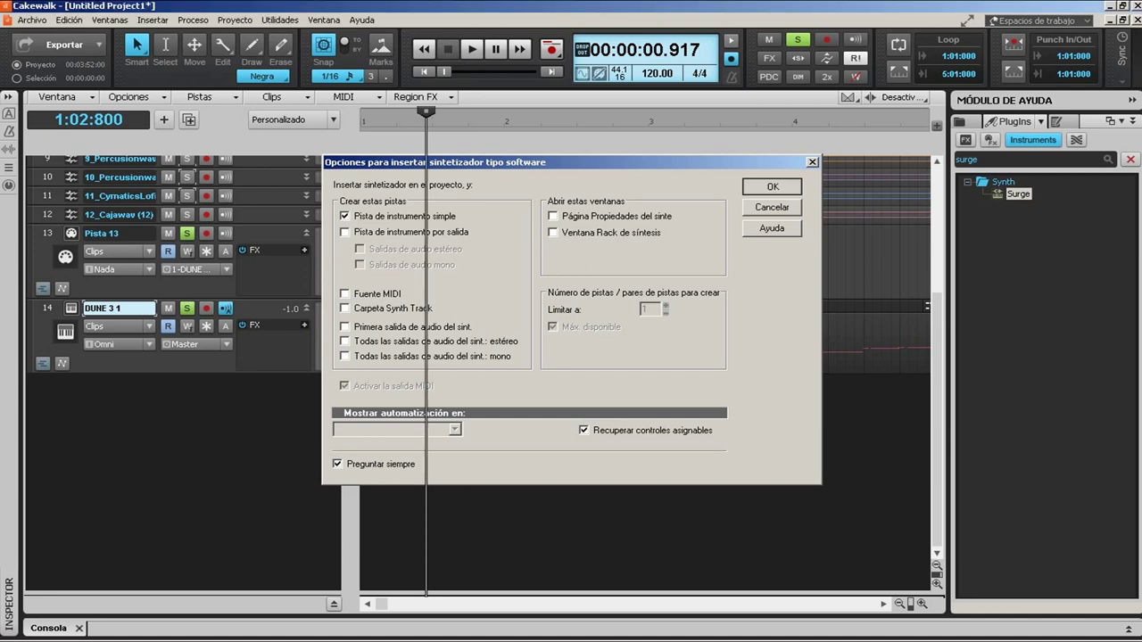
key("Return")
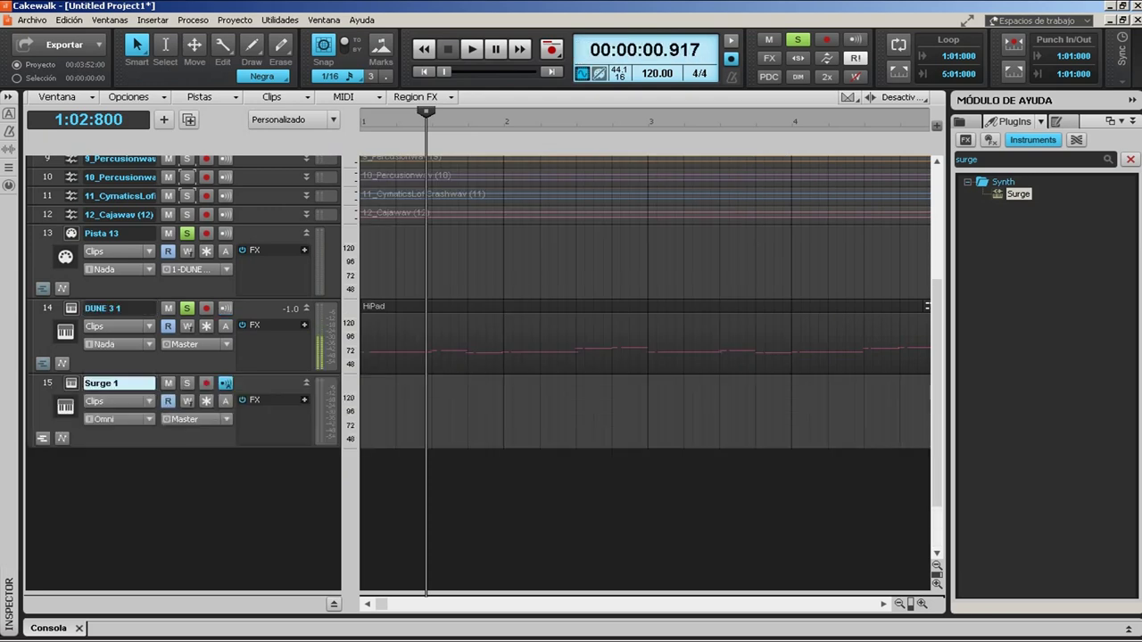
Move the HiPad clip from the DUNE 3 1 track onto Surge 1, and delete the duplicate HiPad clip left at the DUNE 3 1 track's start
left_click_drag(645, 344, 645, 418)
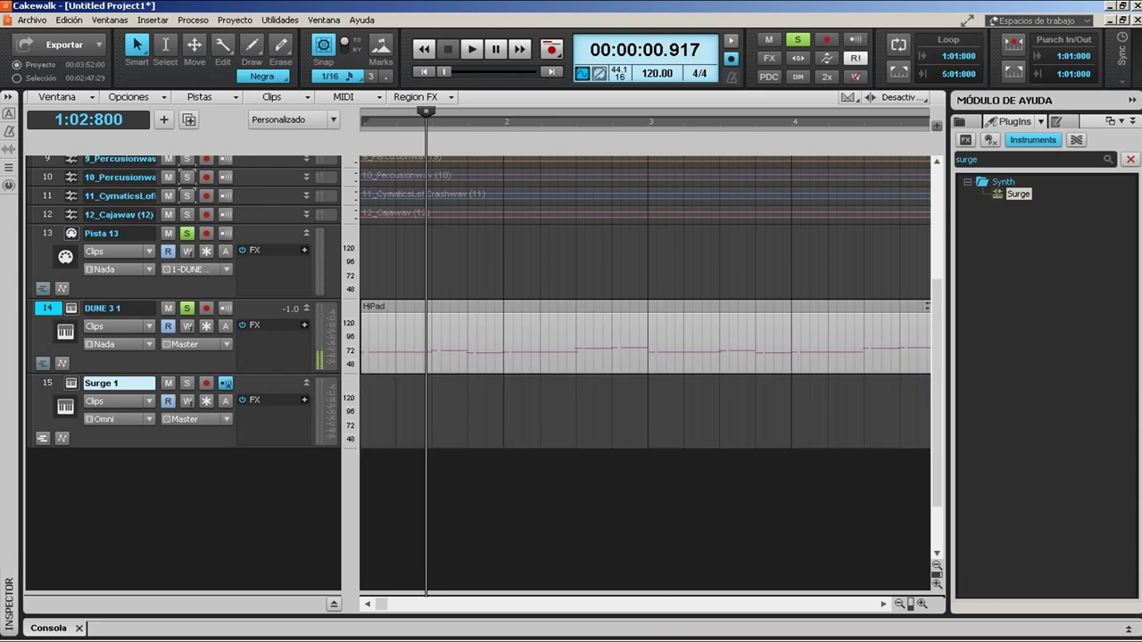
left_click(644, 344)
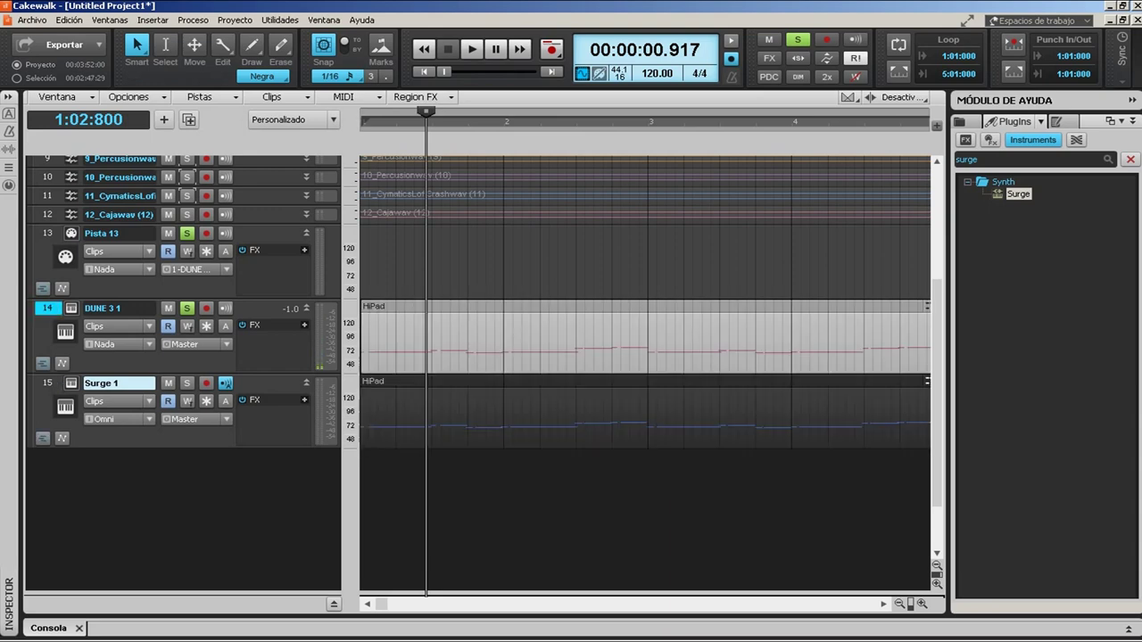
key("Delete")
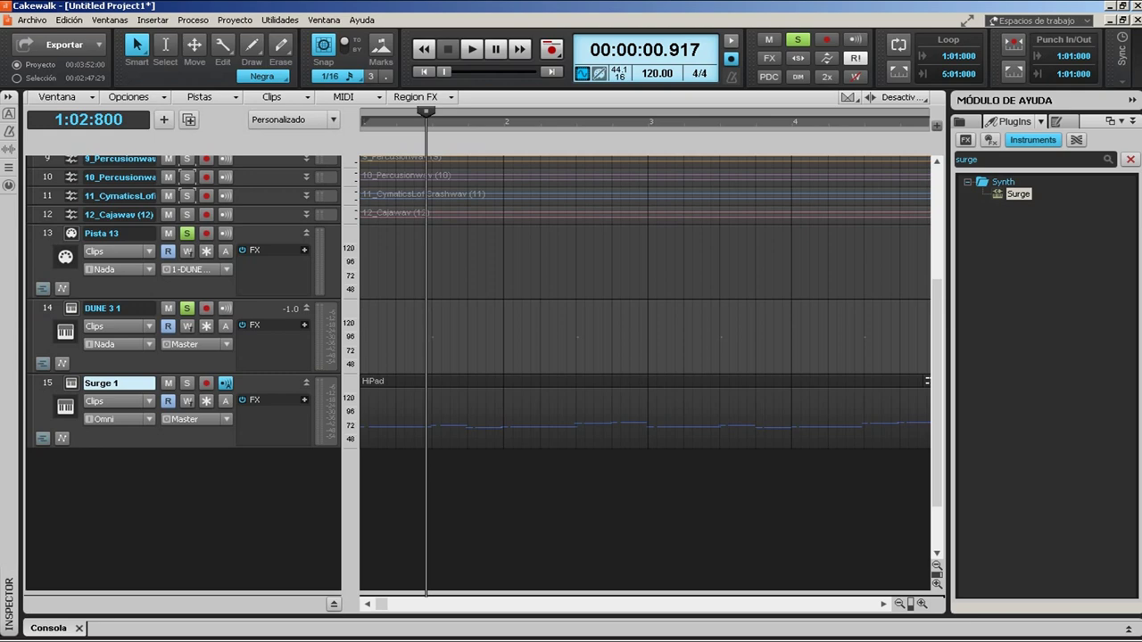
Solo the Surge 1 track instead of DUNE 3 1 and play the HiPad clip from the project start
left_click(187, 383)
left_click(187, 308)
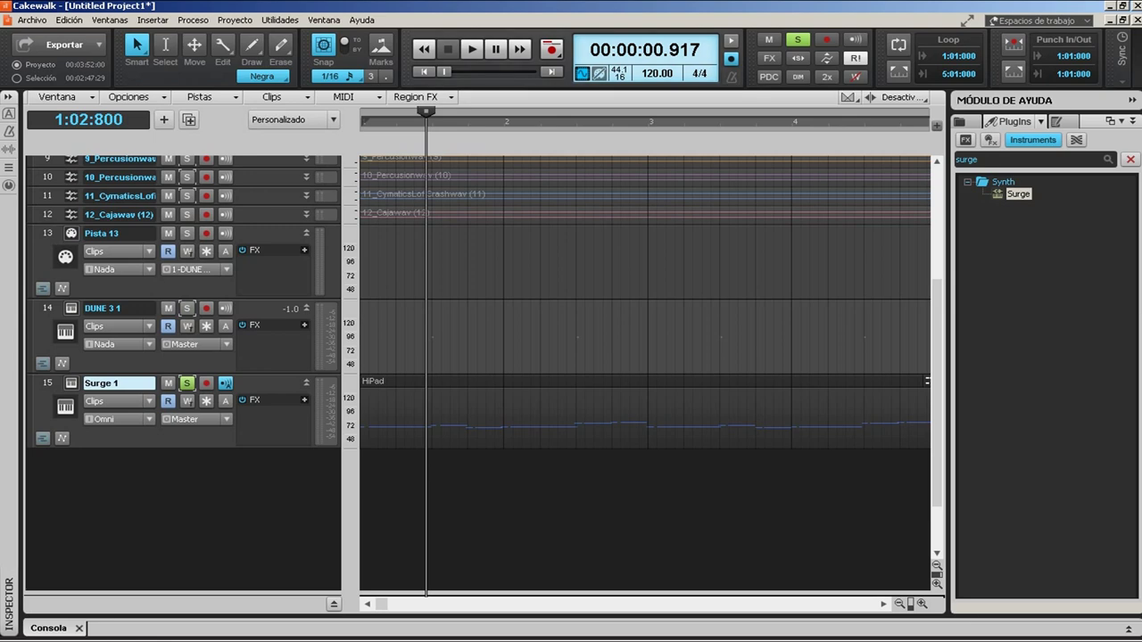
key("w")
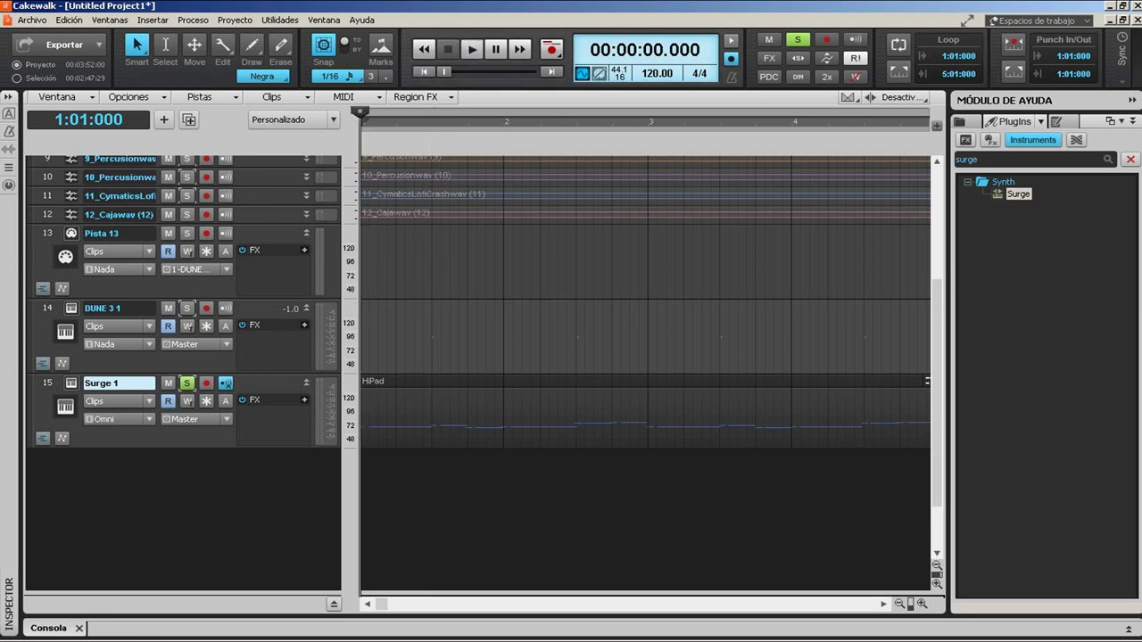
key("space")
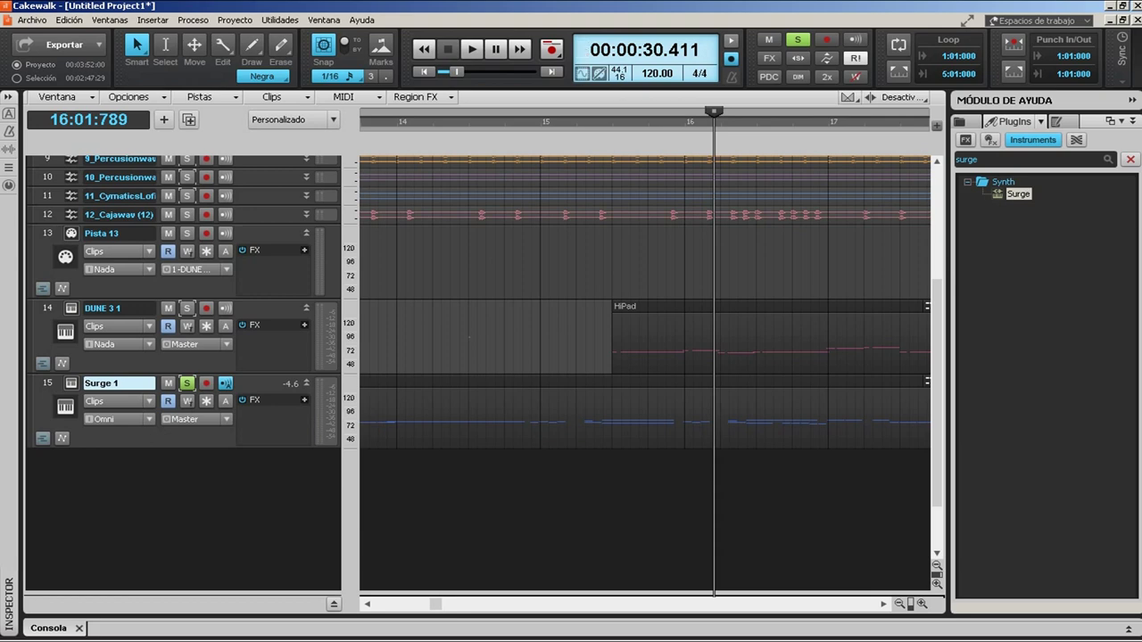
Delete the remaining HiPad clip near measure 15 on DUNE 3 1, and remove that track from the project
left_click(661, 306)
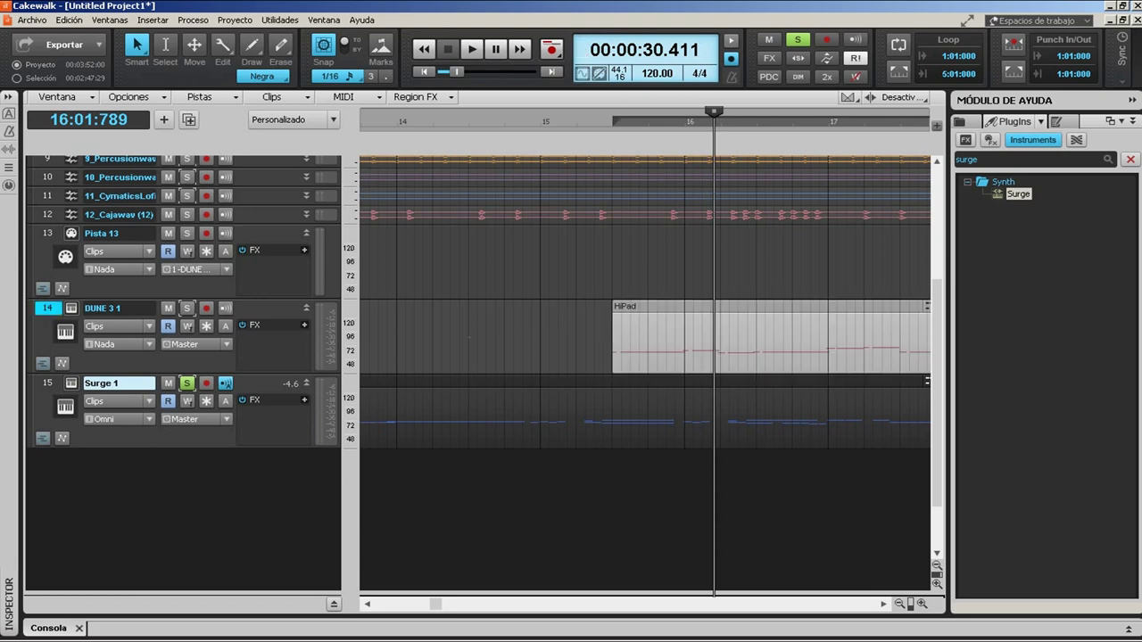
key("Delete")
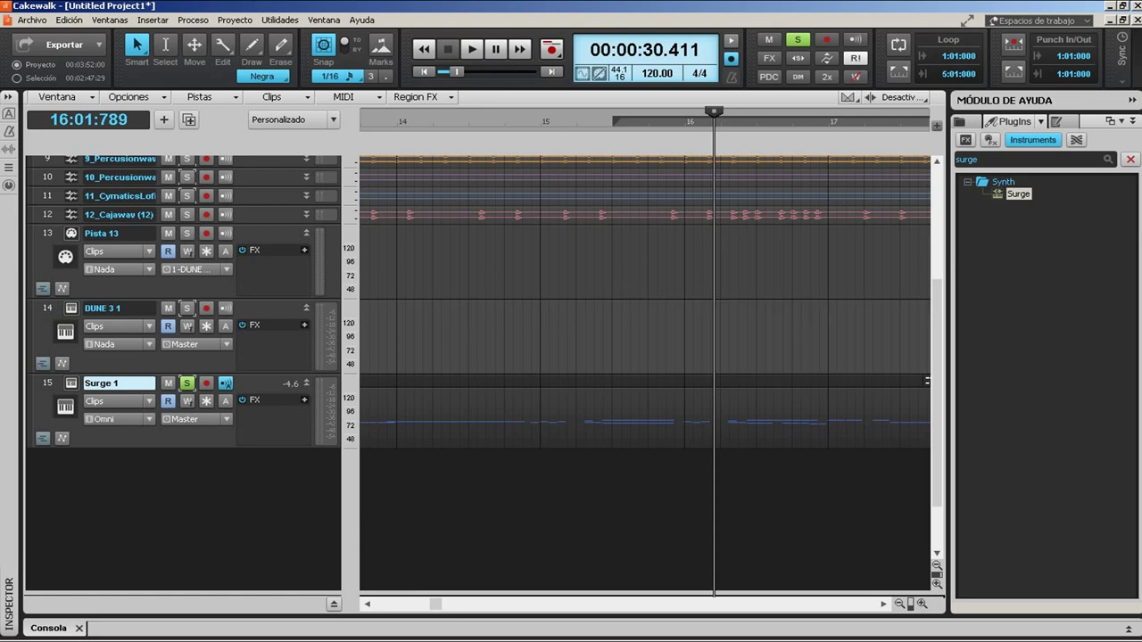
left_click(47, 308)
right_click(49, 307)
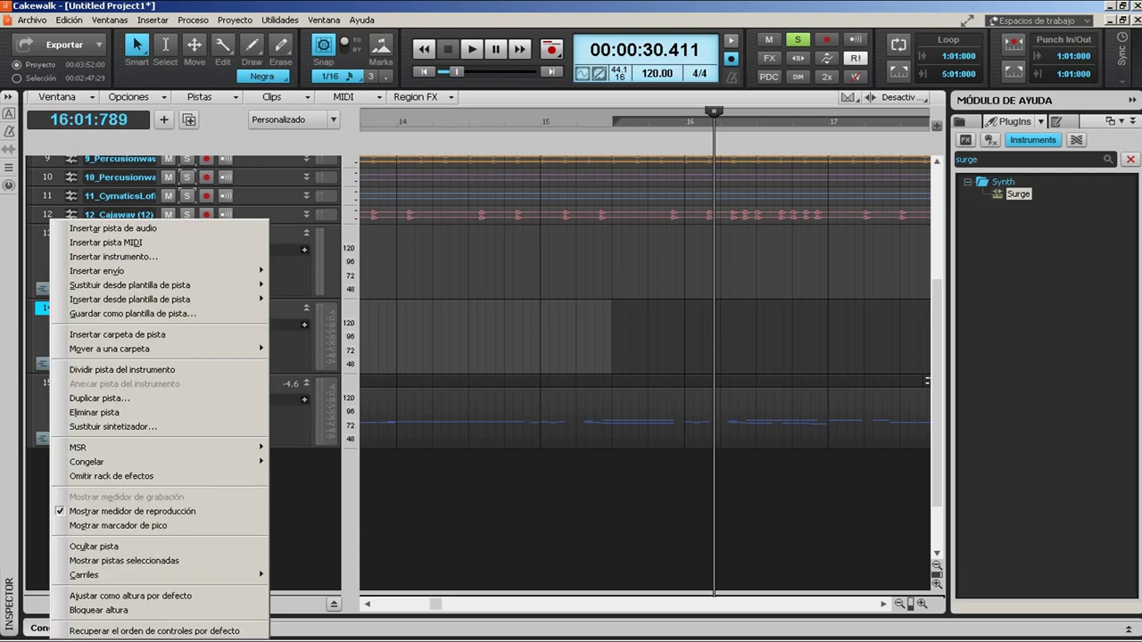
left_click(94, 412)
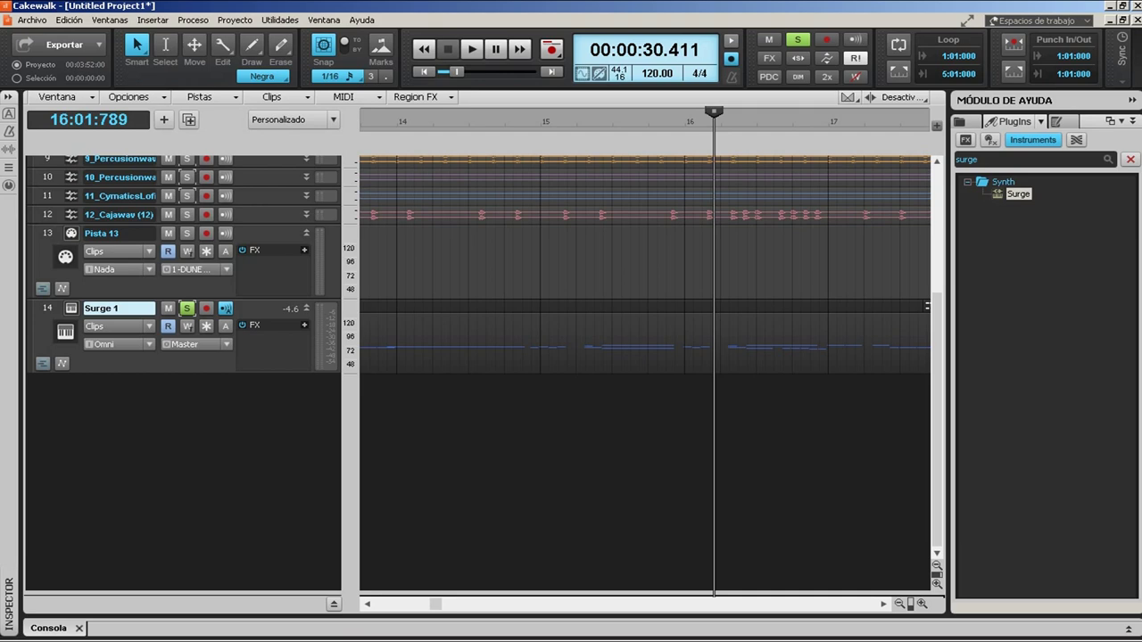
Split the HiPad clip on the Surge 1 track at measure 15 with the Split tool
scroll(485, 351, "up", 3)
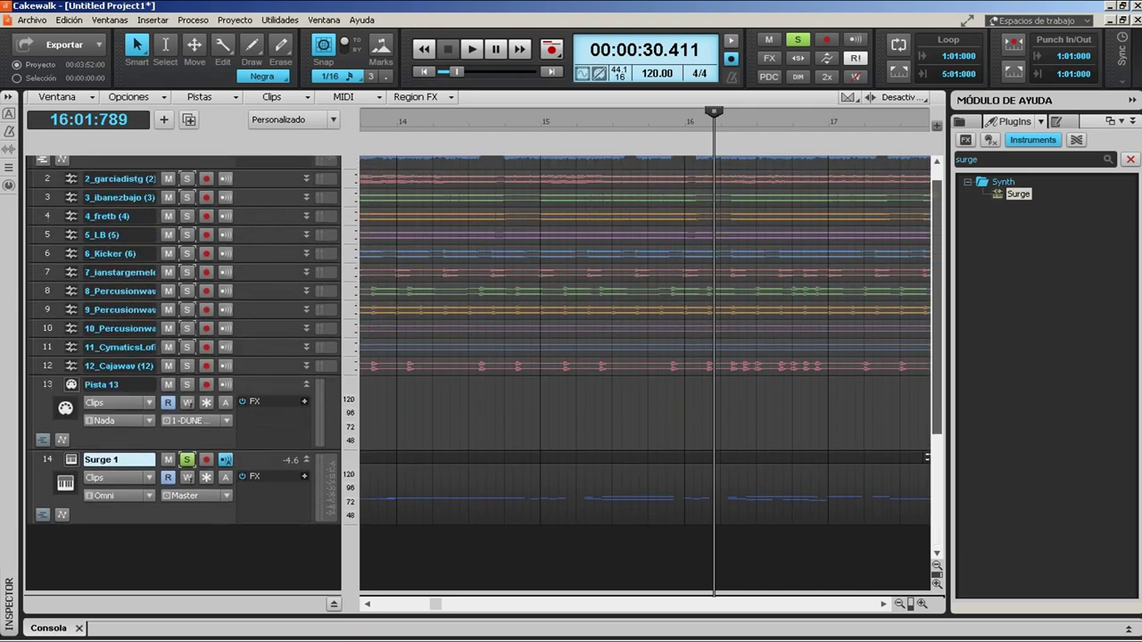
scroll(484, 351, "up", 2)
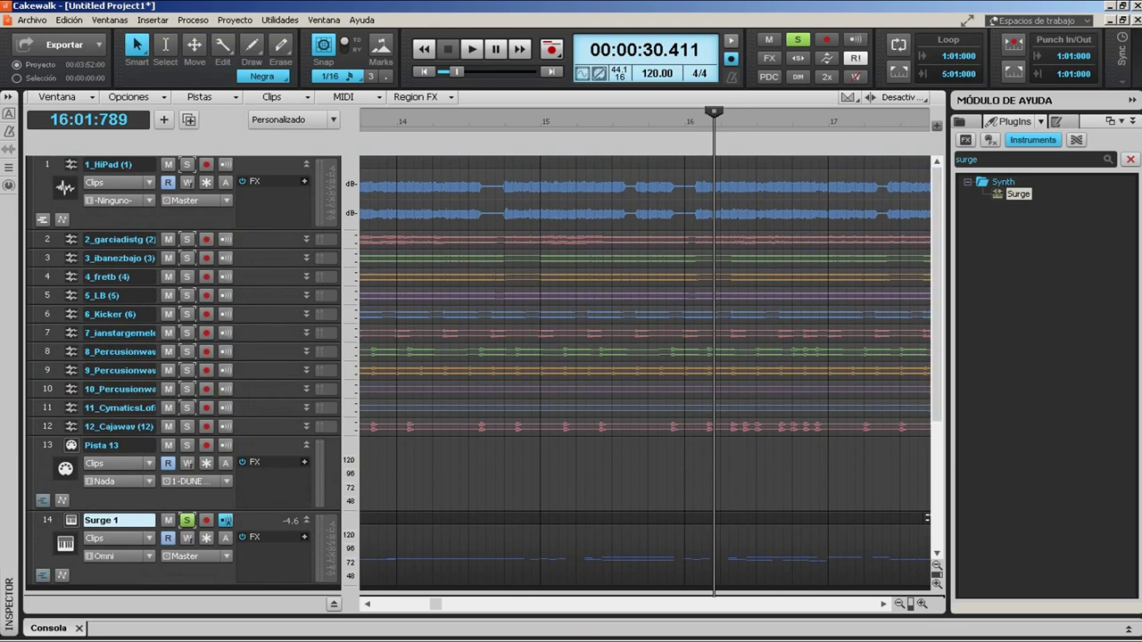
scroll(485, 351, "down", 3)
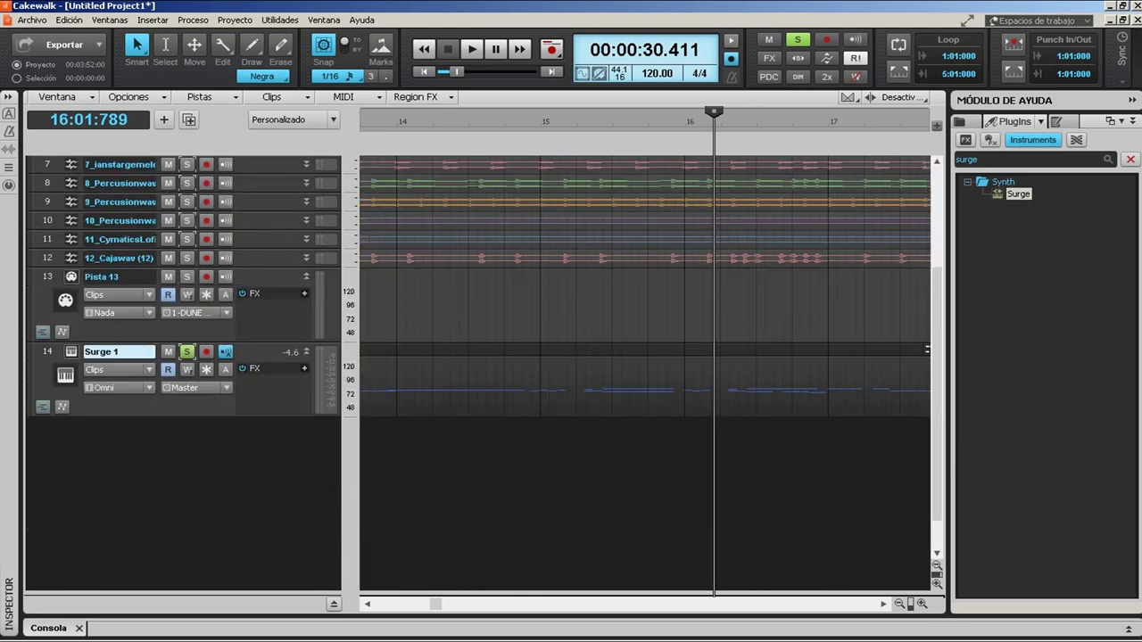
scroll(485, 350, "up", 3)
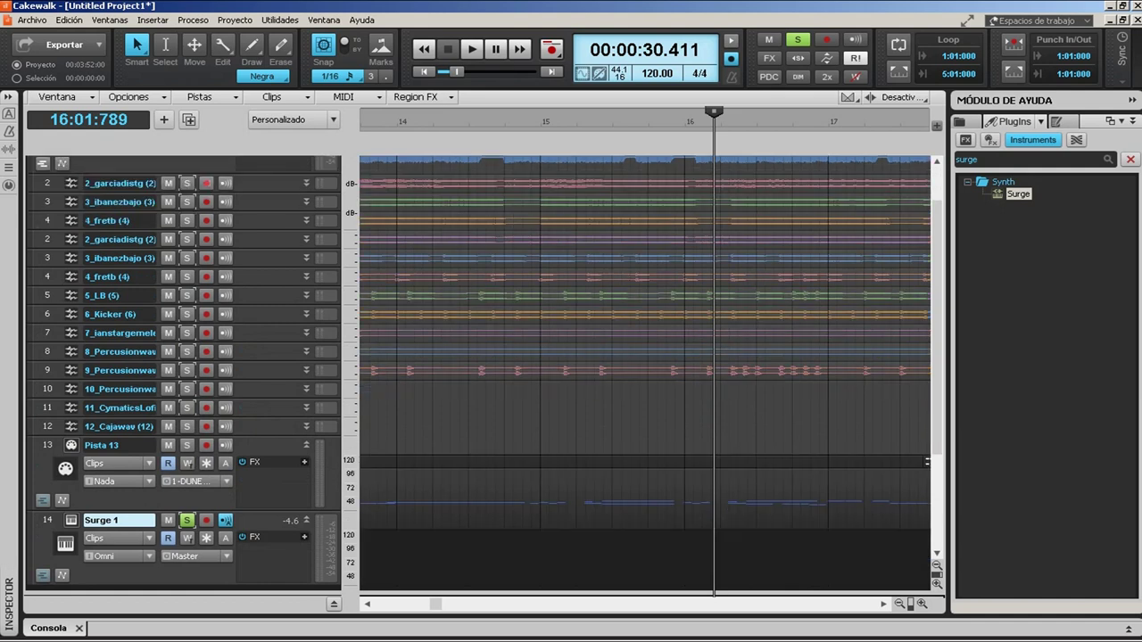
scroll(484, 351, "down", 2)
key("F8")
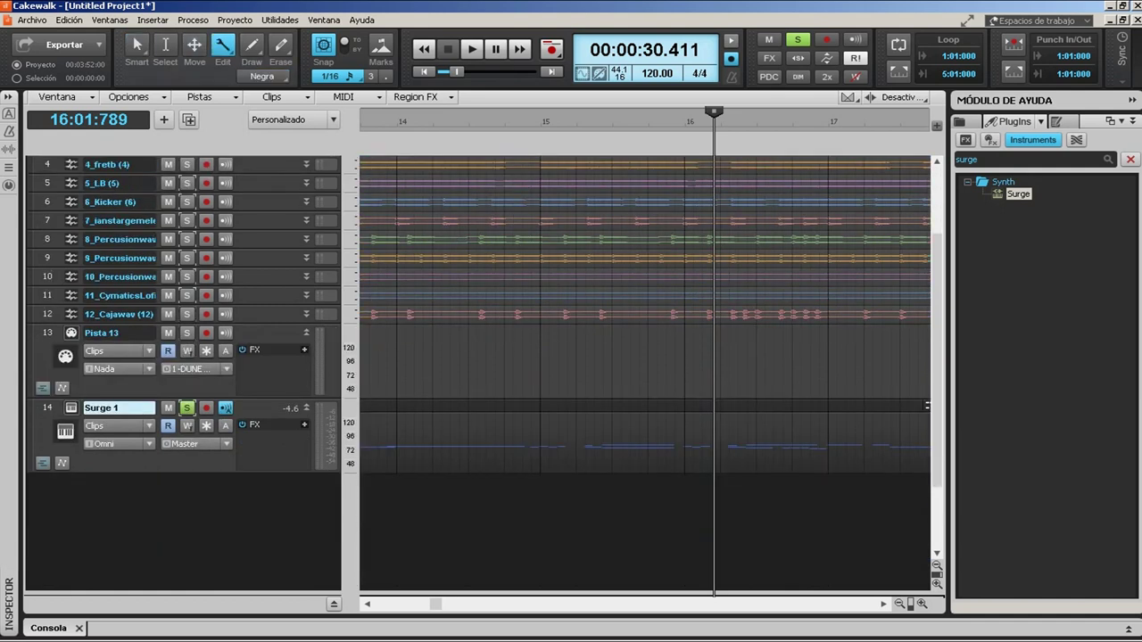
key("F8")
key("F8")
key("F8")
key("F8")
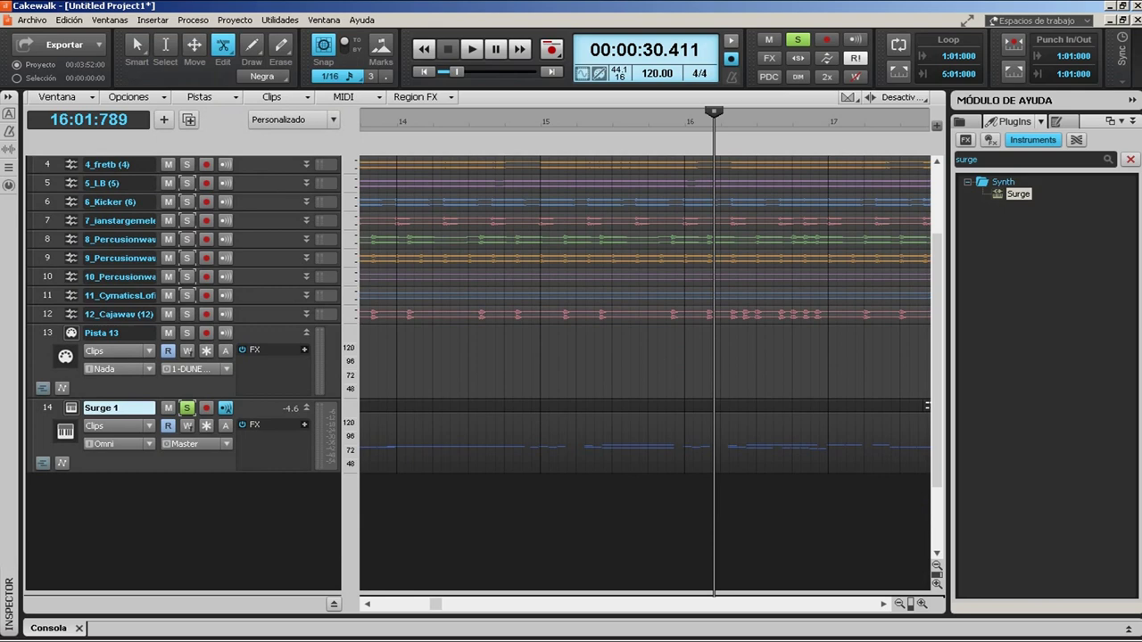
left_click(540, 437)
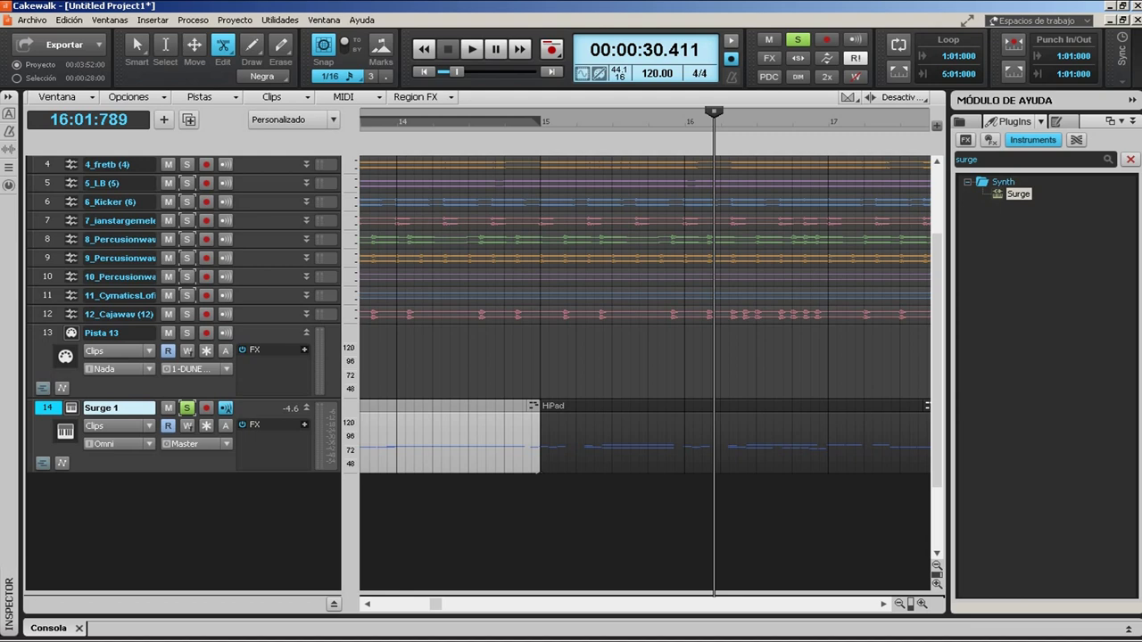
Close Cakewalk without saving the project, and maximize the Song Editor in LMMS
left_click(1135, 7)
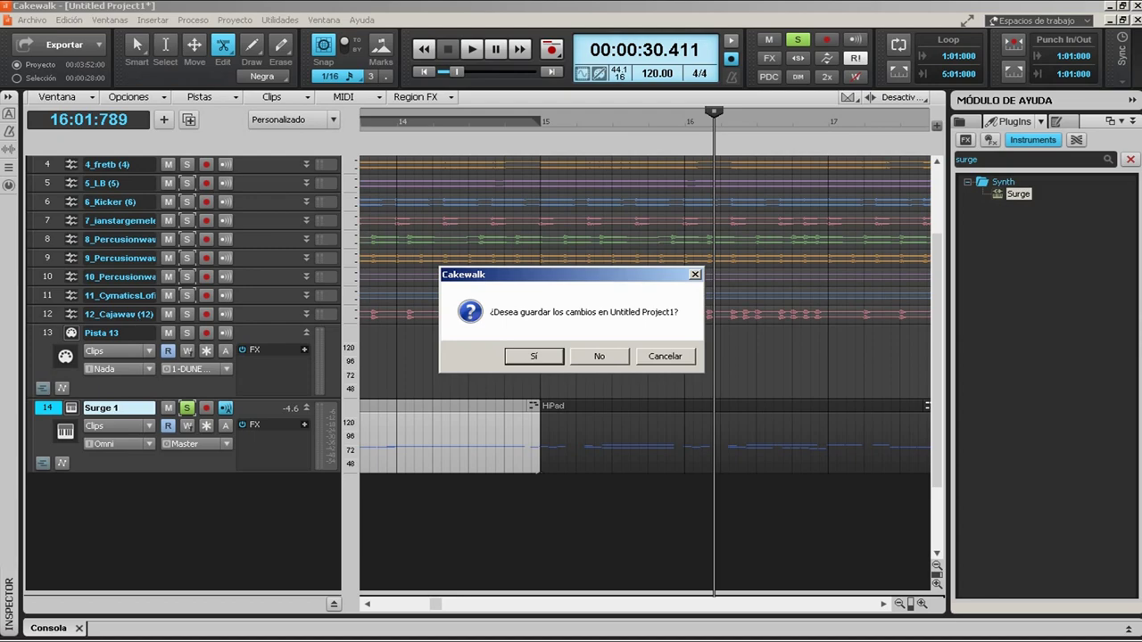
key("n")
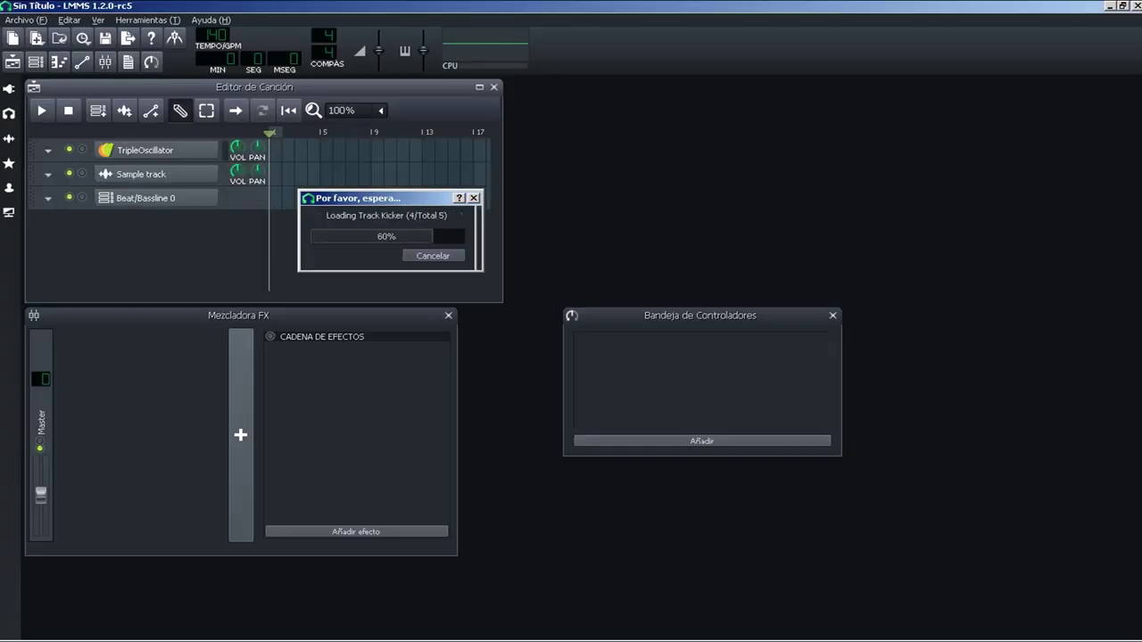
left_click(479, 86)
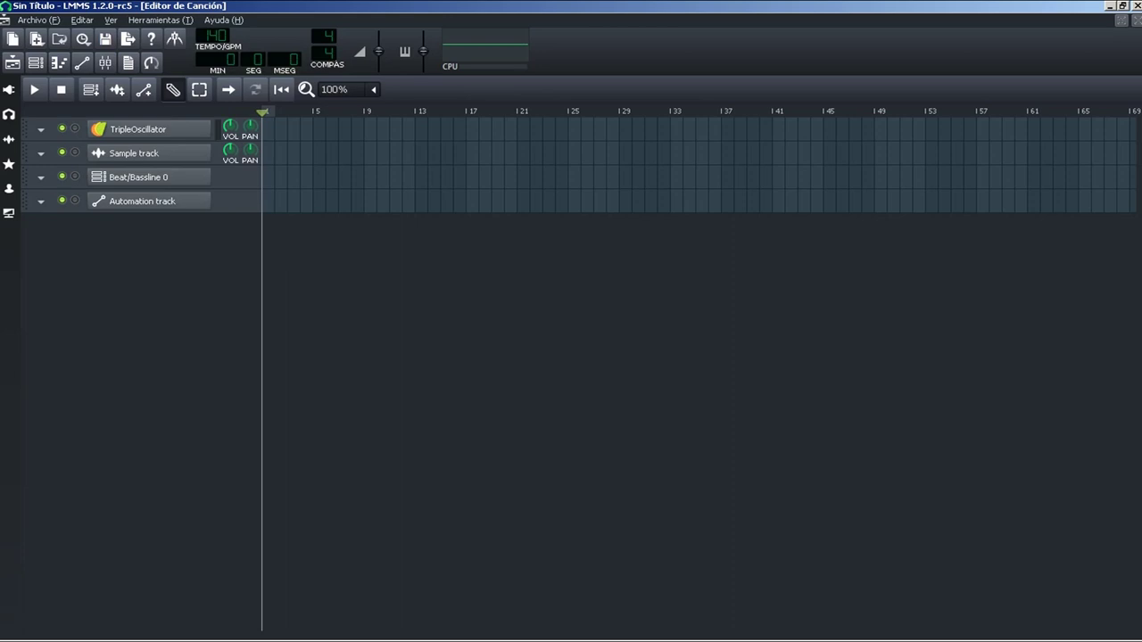
key("alt+Tab")
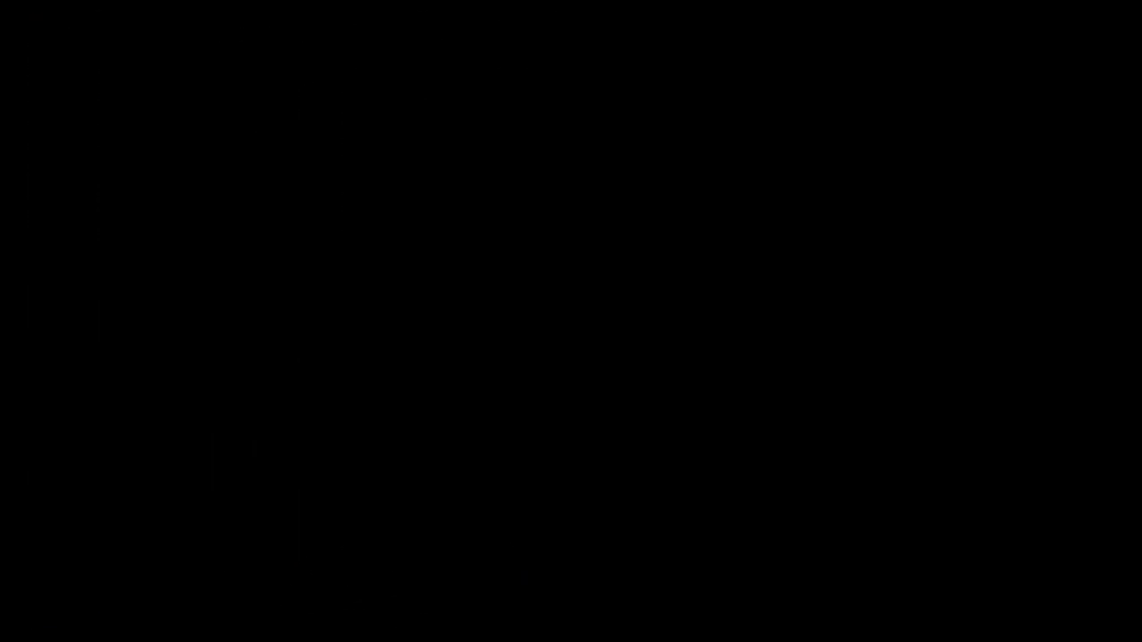